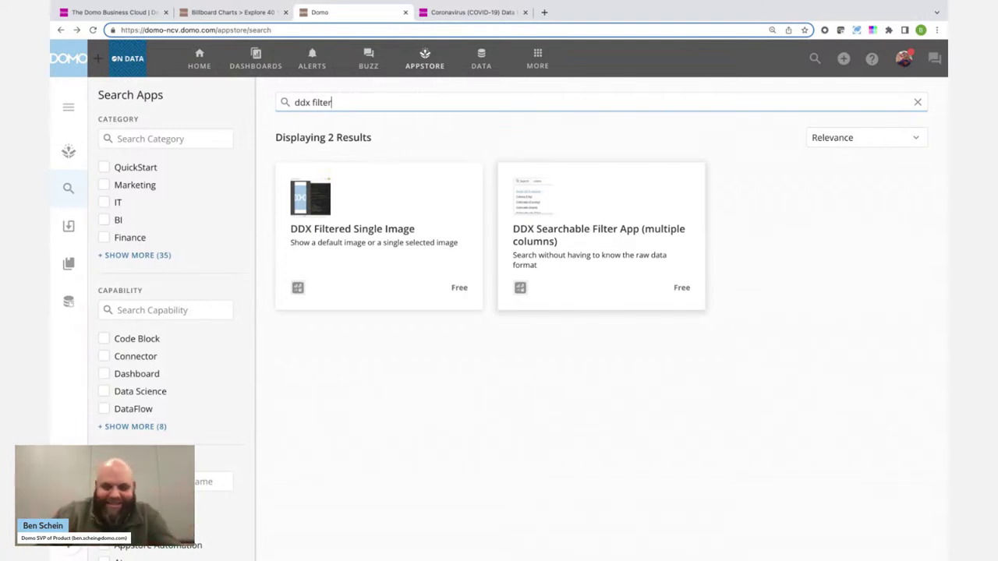
Open the DDX Searchable Filter App (multiple columns) listing and read its overview through to the working example link.
left_click(598, 234)
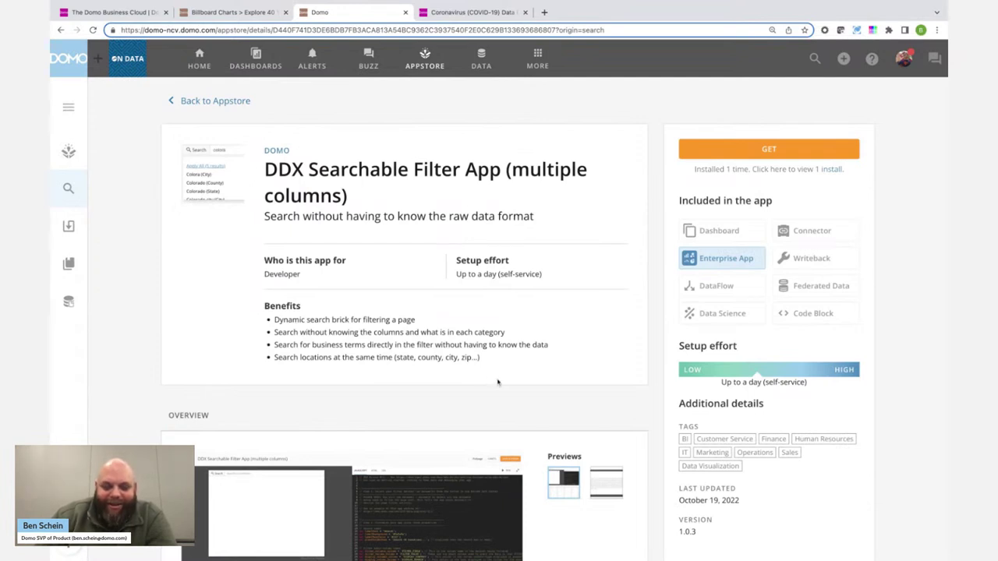
scroll(498, 382, "down", 1)
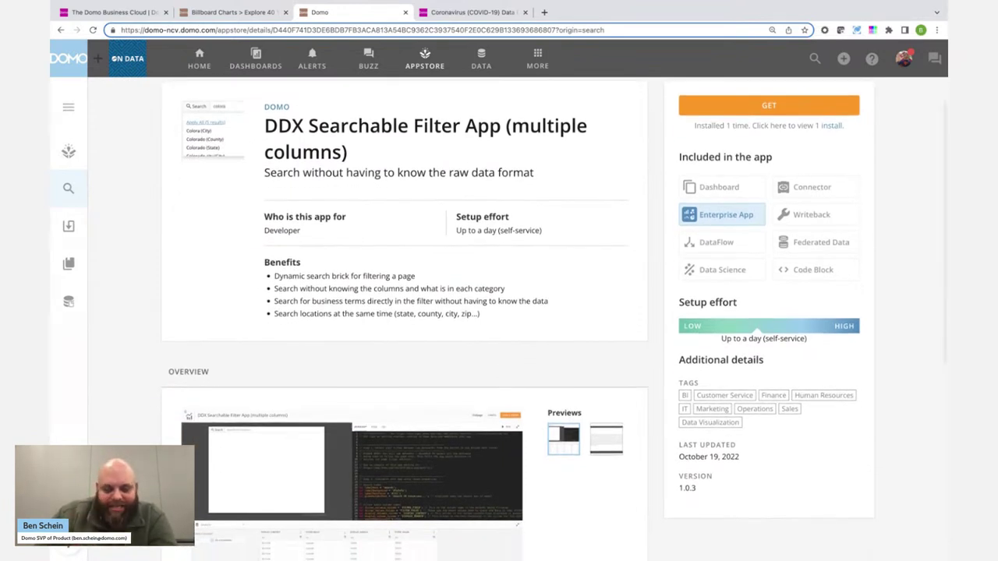
scroll(406, 351, "down", 3)
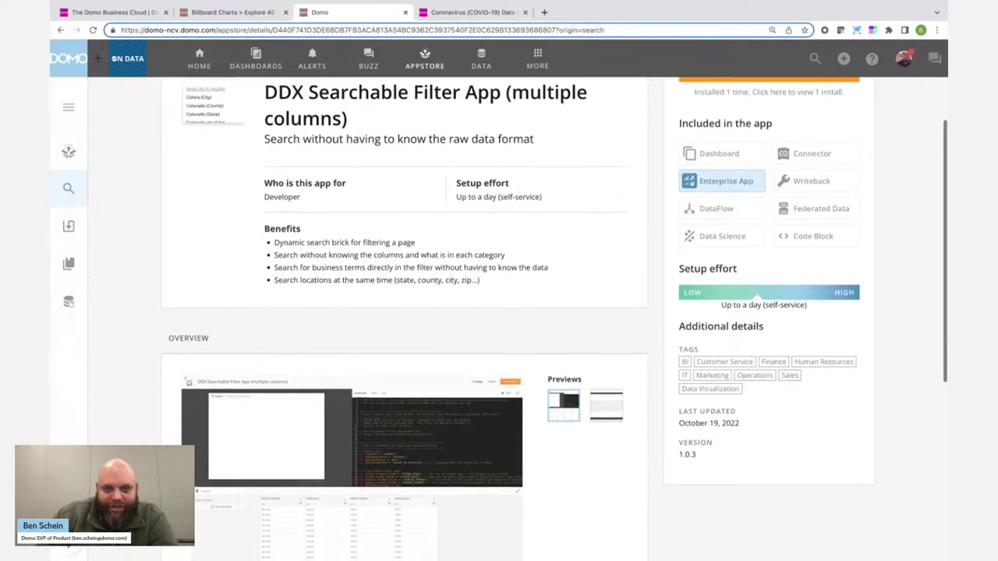
scroll(406, 351, "down", 4)
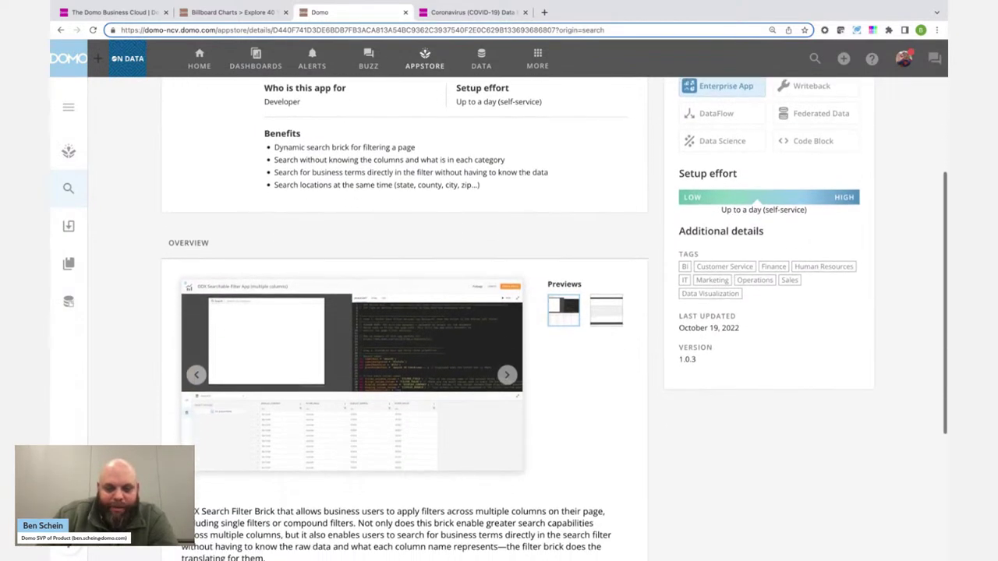
scroll(323, 468, "down", 2)
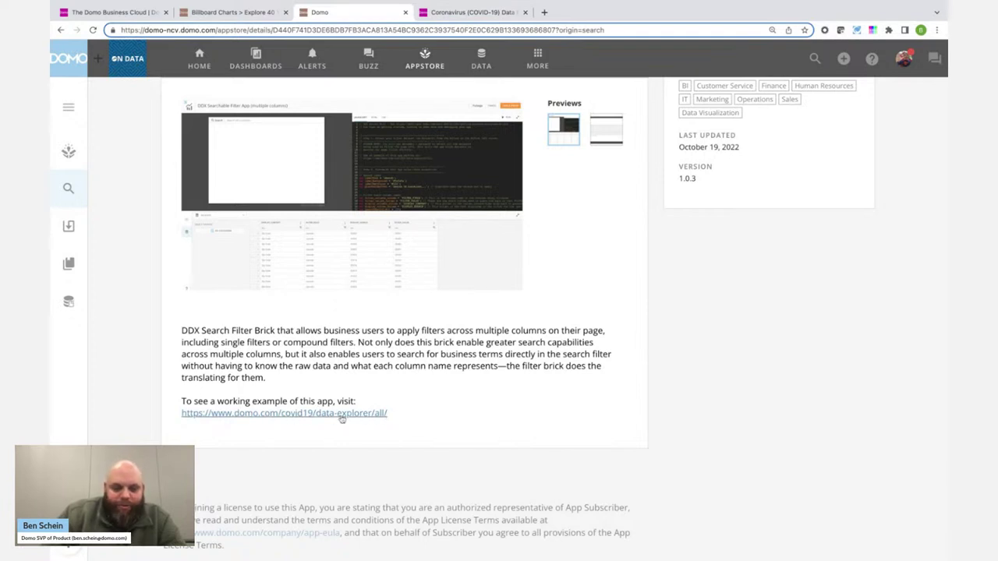
In the already open COVID-19 data explorer, search for "washington", filter by Washington DC (STATE), and clear that filter.
left_click(467, 12)
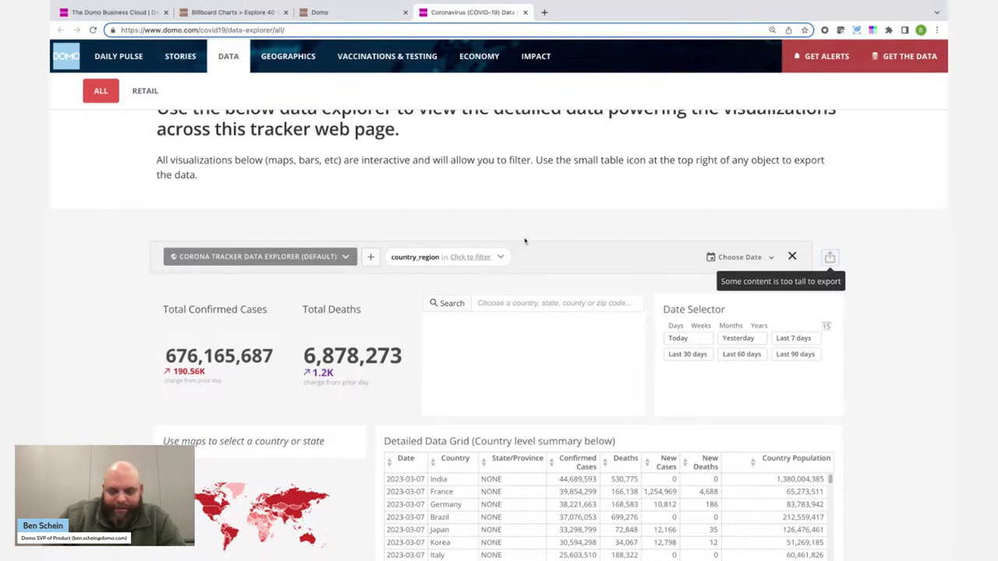
left_click(516, 304)
type("washing")
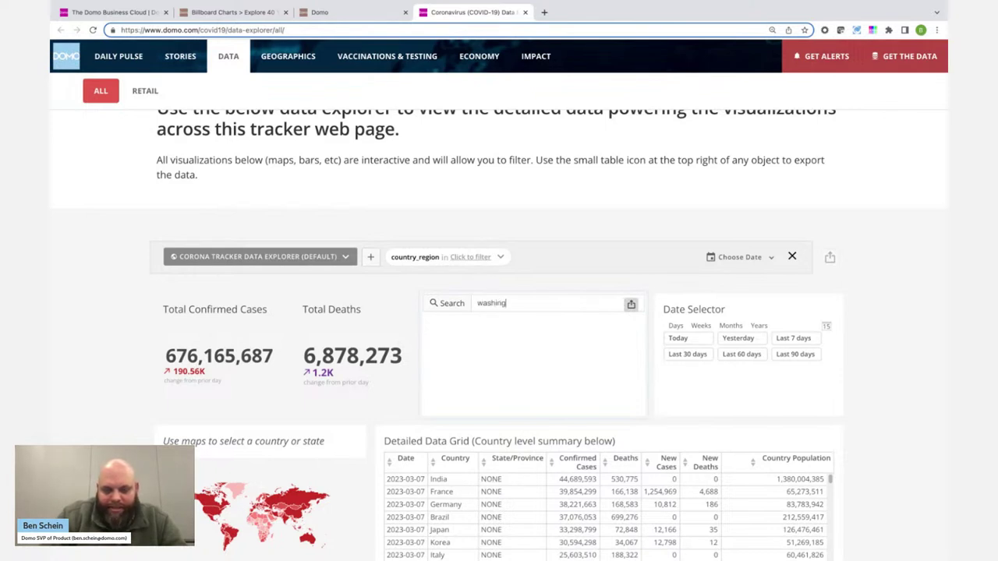
type("ton")
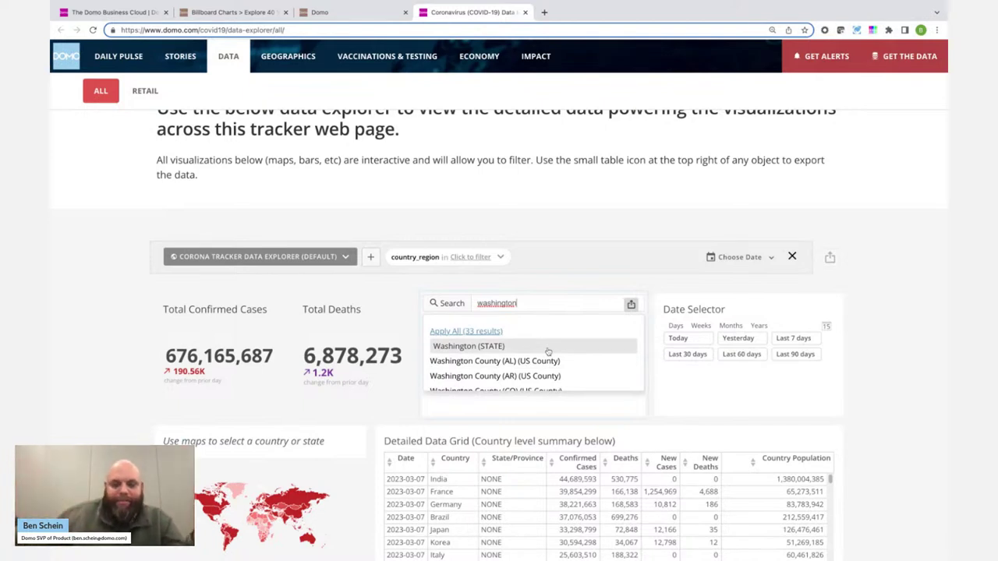
scroll(548, 354, "down", 2)
scroll(548, 358, "down", 6)
scroll(530, 371, "down", 5)
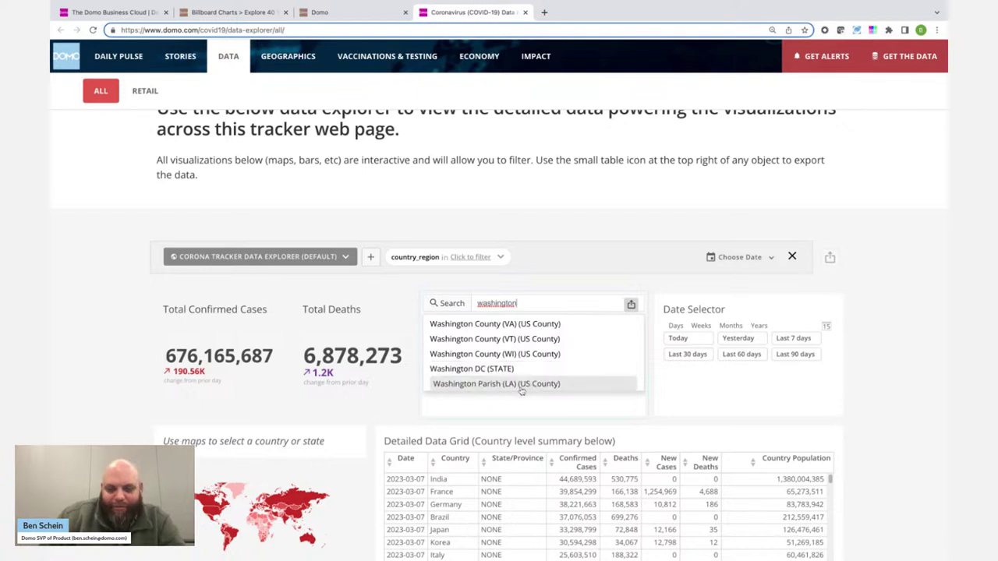
left_click(497, 369)
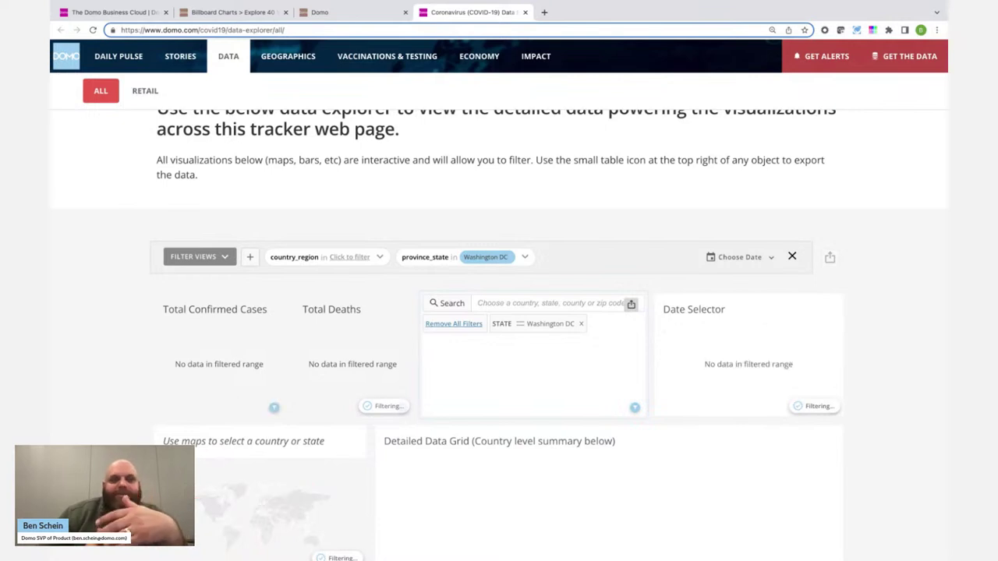
left_click(580, 323)
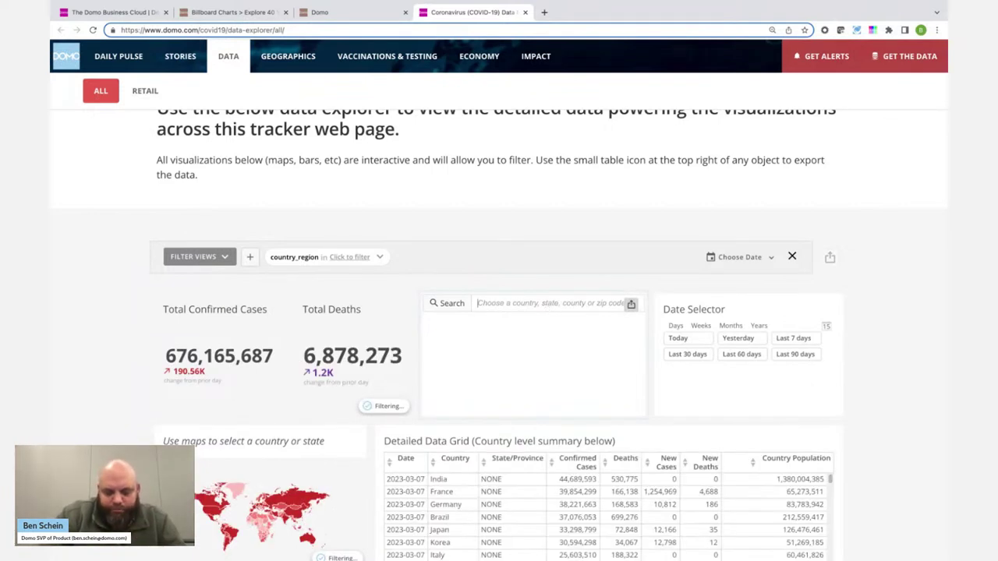
Filter the data explorer by ZIP code 55416 through the location search, and remove that filter.
type("55416")
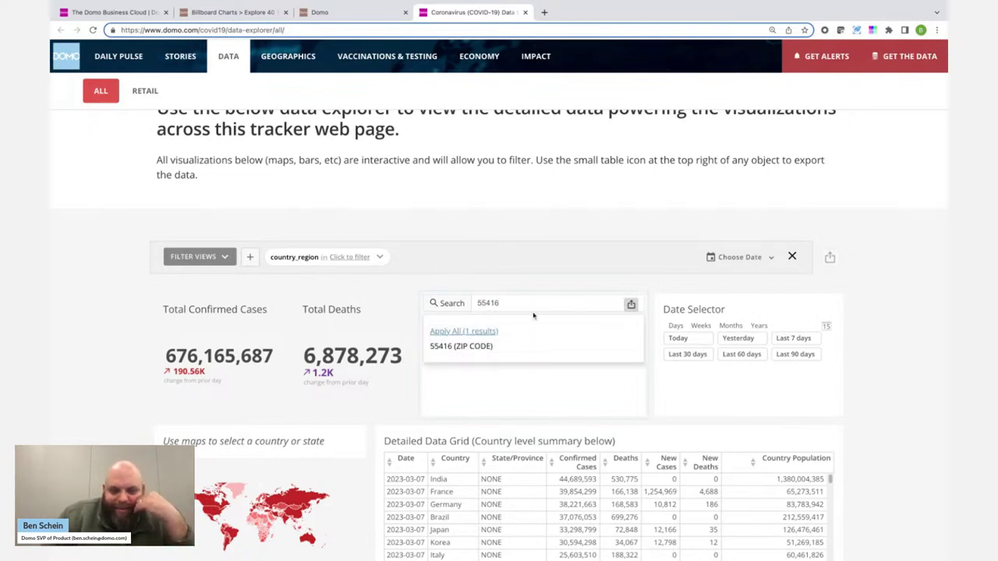
left_click(510, 348)
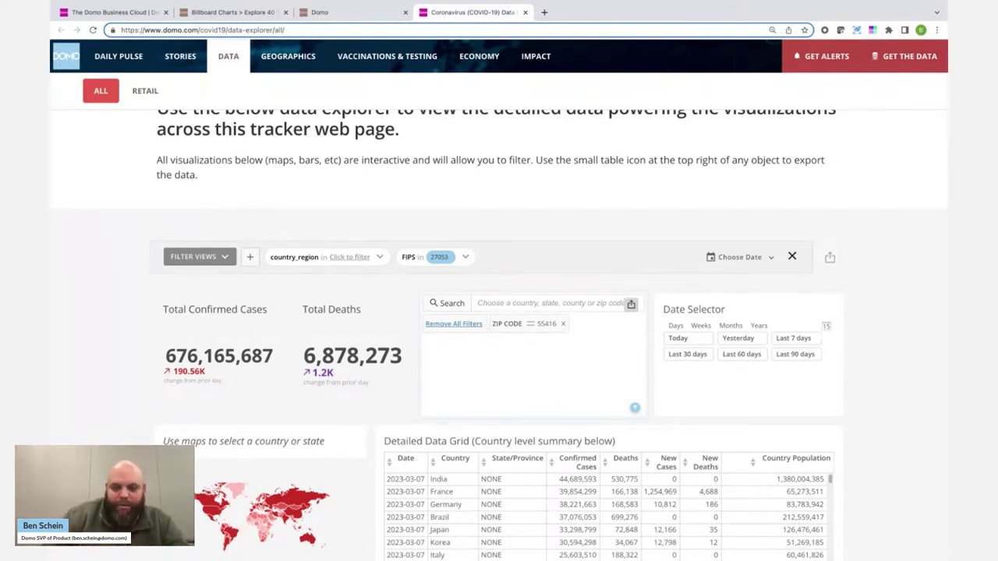
left_click(562, 325)
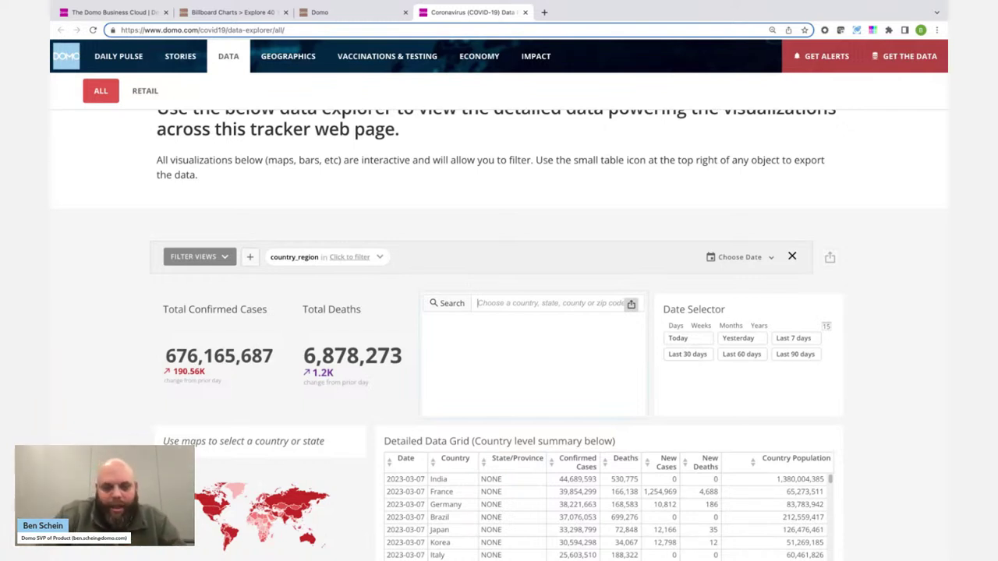
Search locations for "north", filter by the North Central US region, and inspect the states selected in the province_state filter.
type("north")
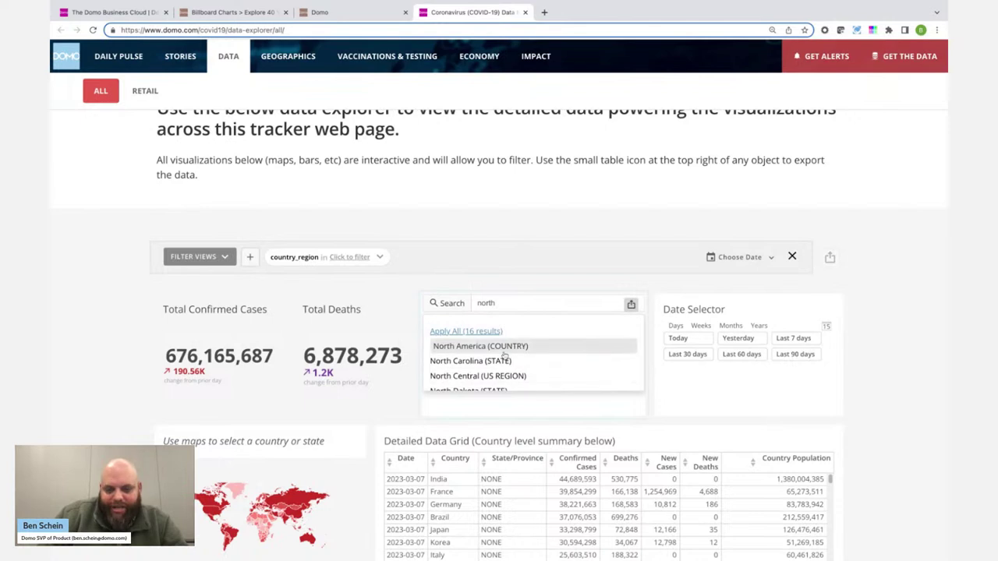
left_click(501, 376)
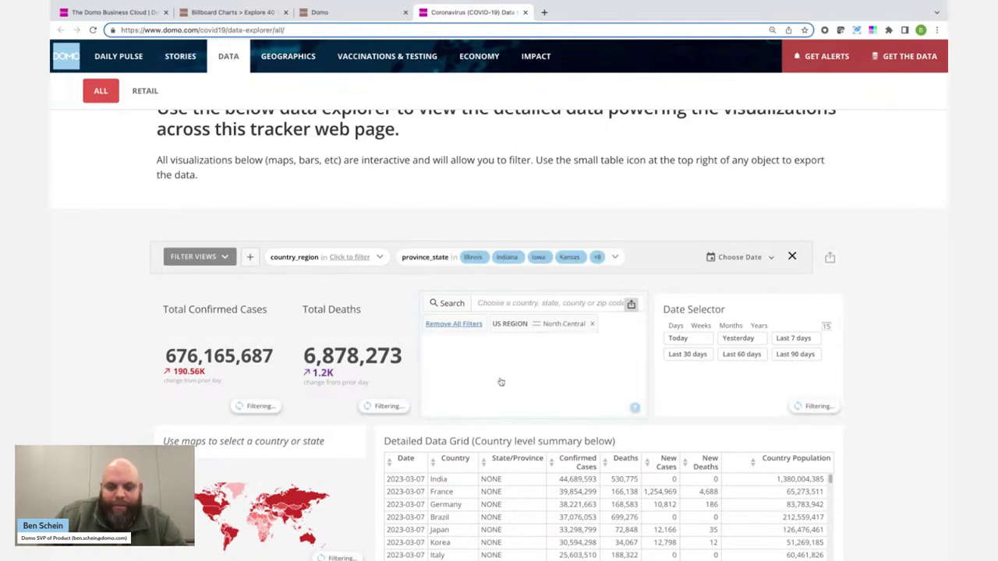
left_click(615, 258)
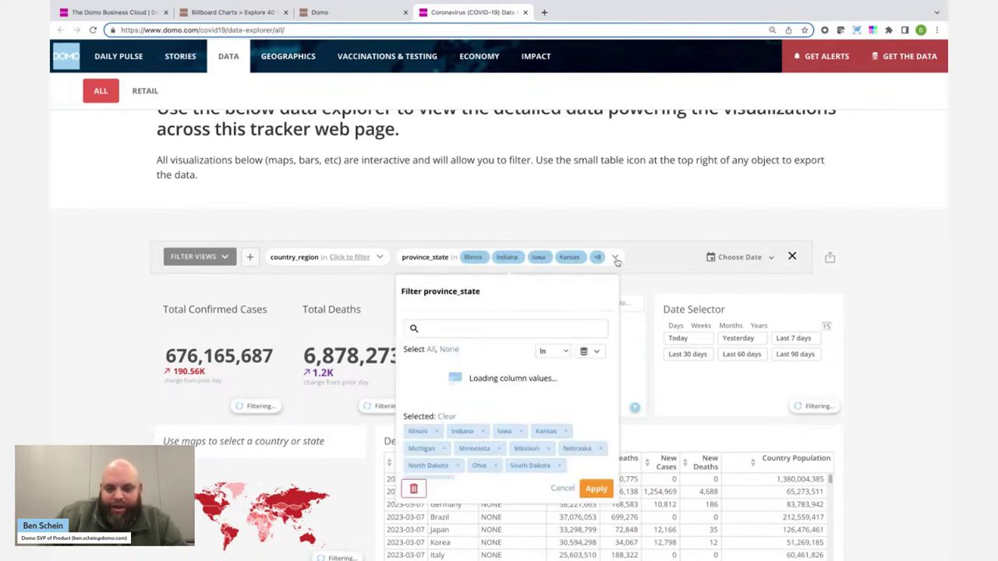
left_click(646, 267)
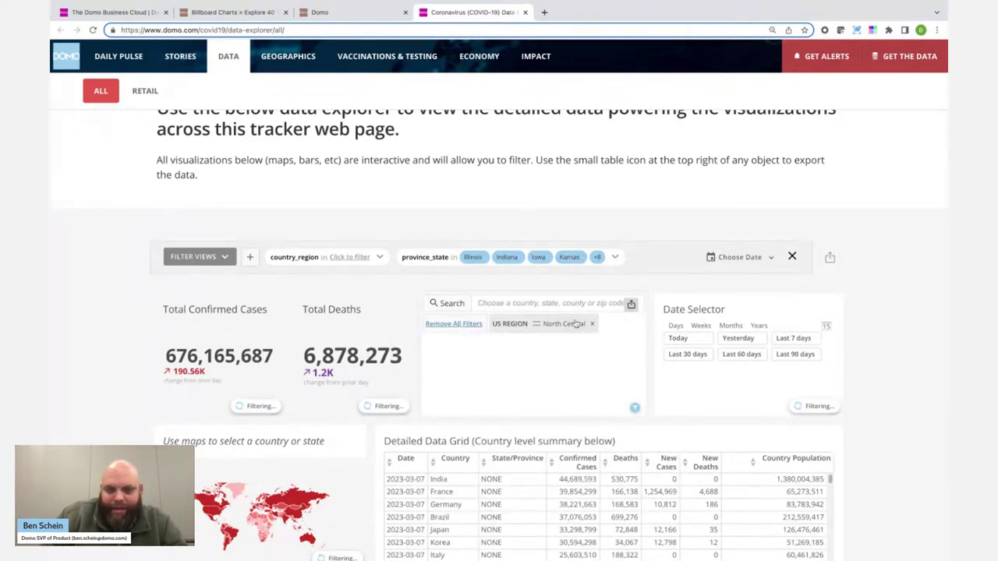
Add a United States filter from the world map, and clear the country and region filters.
mouse_move(212, 511)
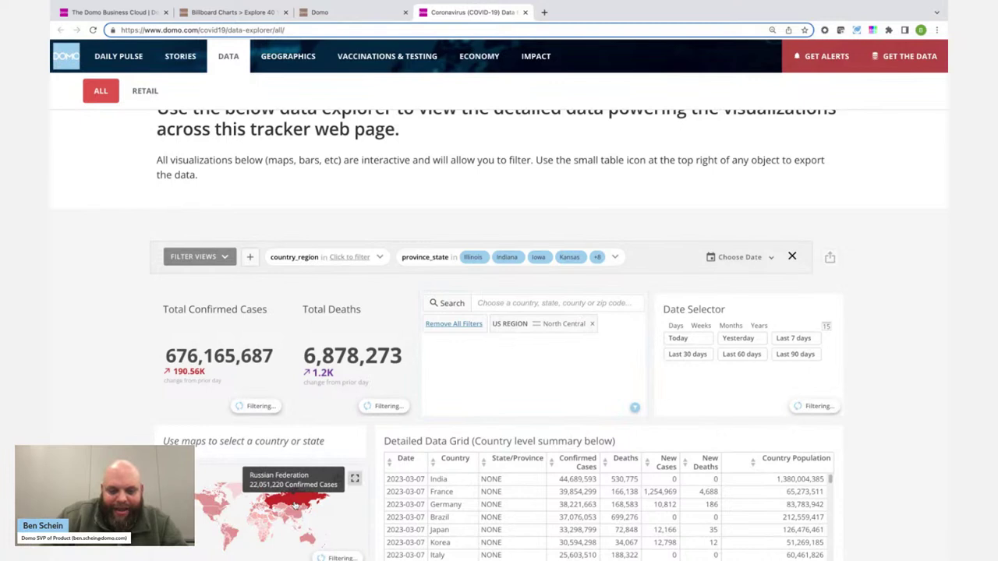
left_click(212, 511)
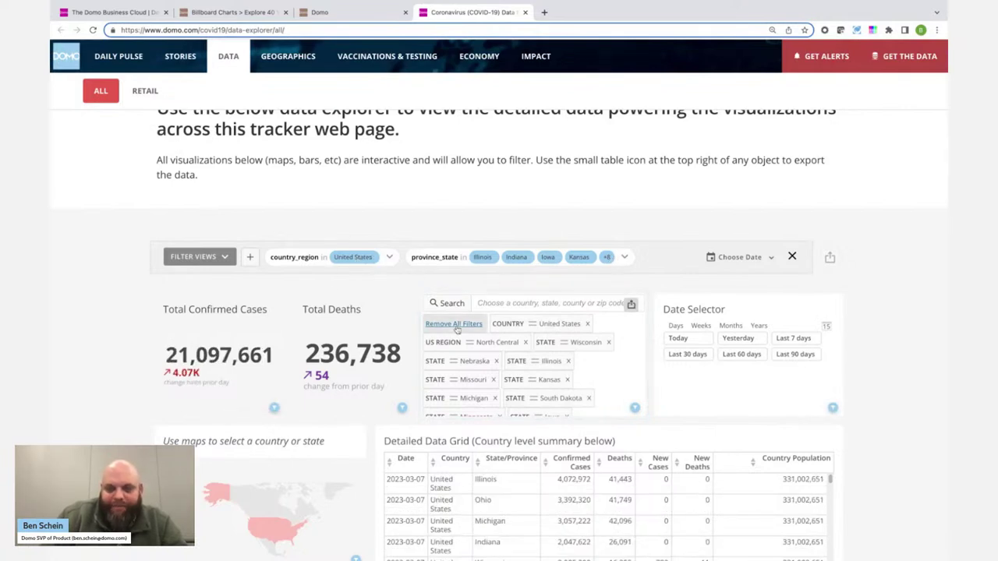
left_click(373, 258)
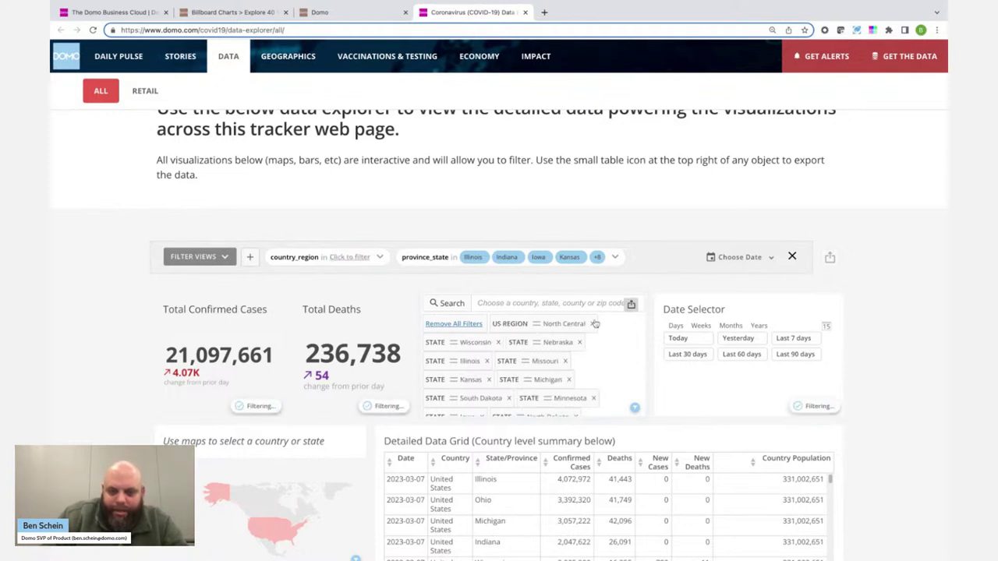
left_click(593, 327)
left_click(456, 324)
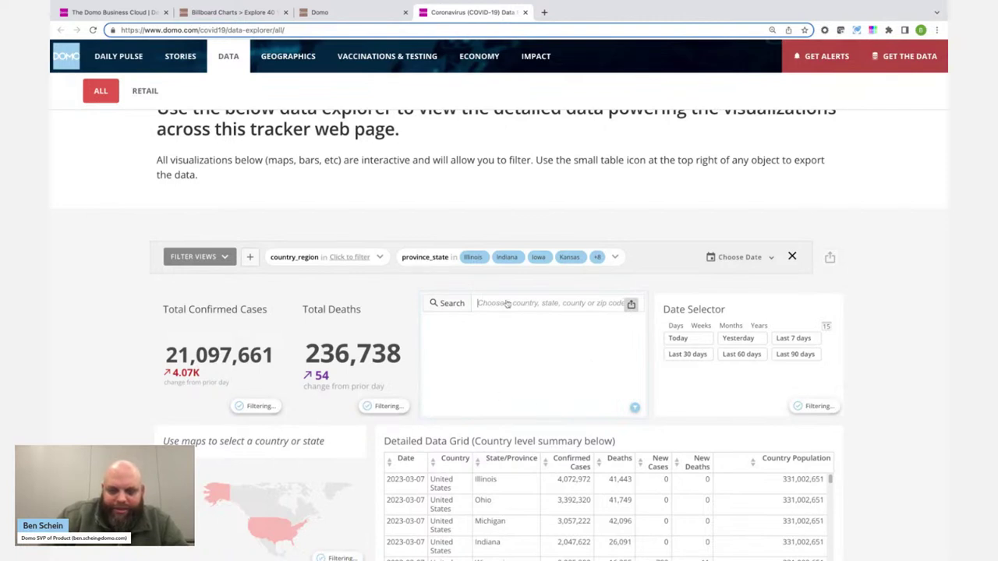
Search locations for "washing", apply all matching results as filters, and remove all of them.
type("owa")
type("ashing")
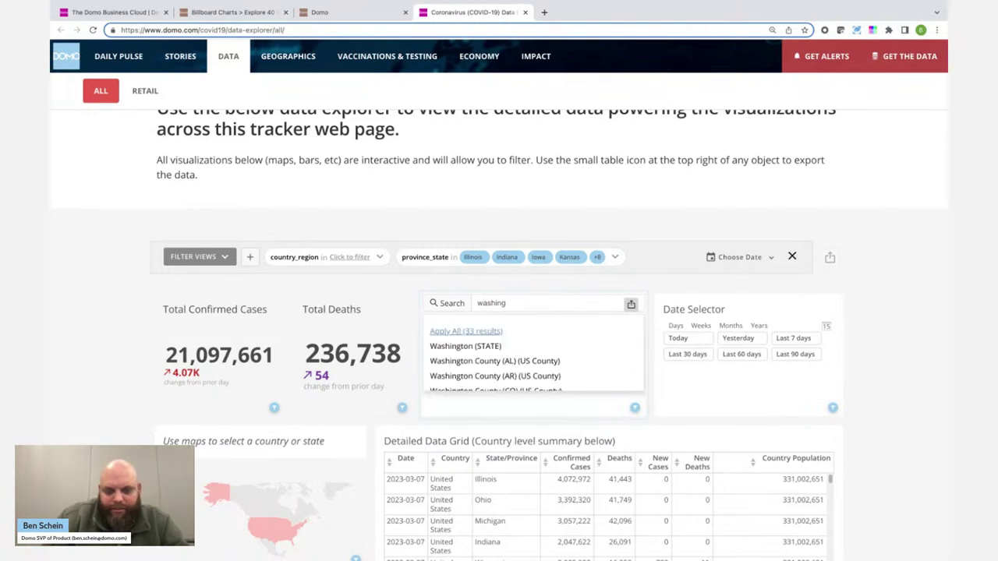
left_click(476, 332)
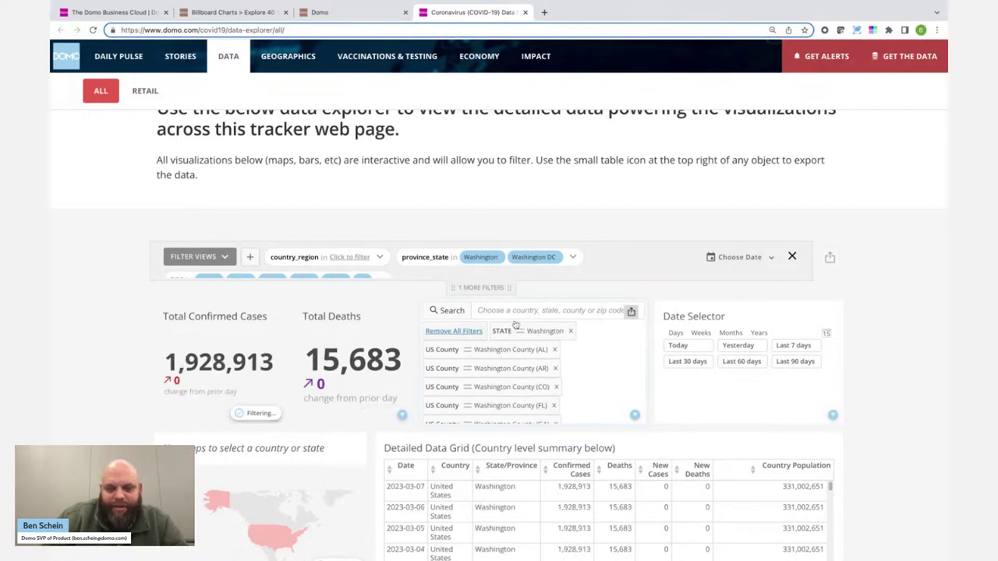
left_click(456, 333)
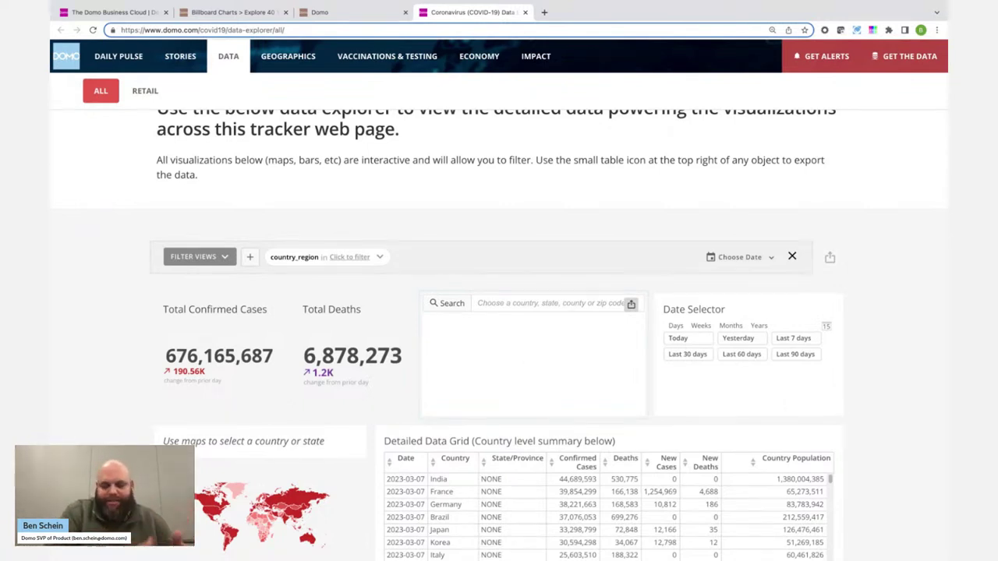
Filter the metric data table near the end of the page by North Carolina (STATE), using the search beside it.
scroll(155, 355, "down", 5)
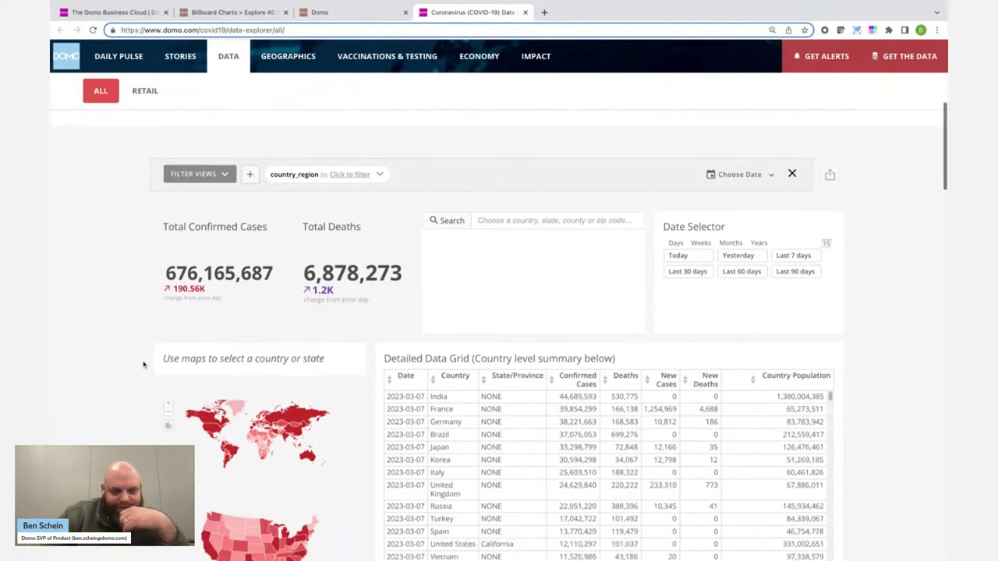
scroll(143, 364, "down", 12)
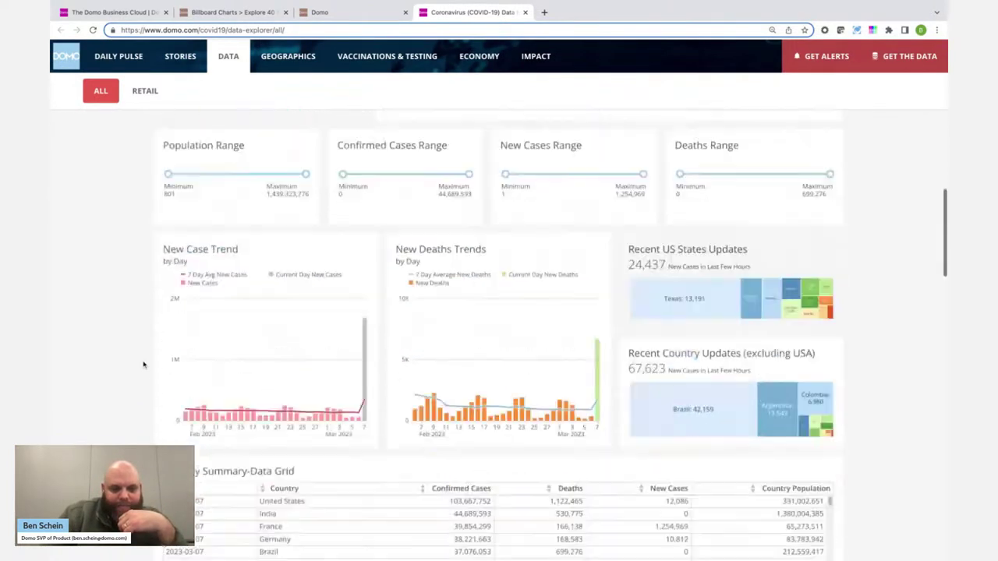
scroll(234, 312, "down", 6)
left_click(234, 309)
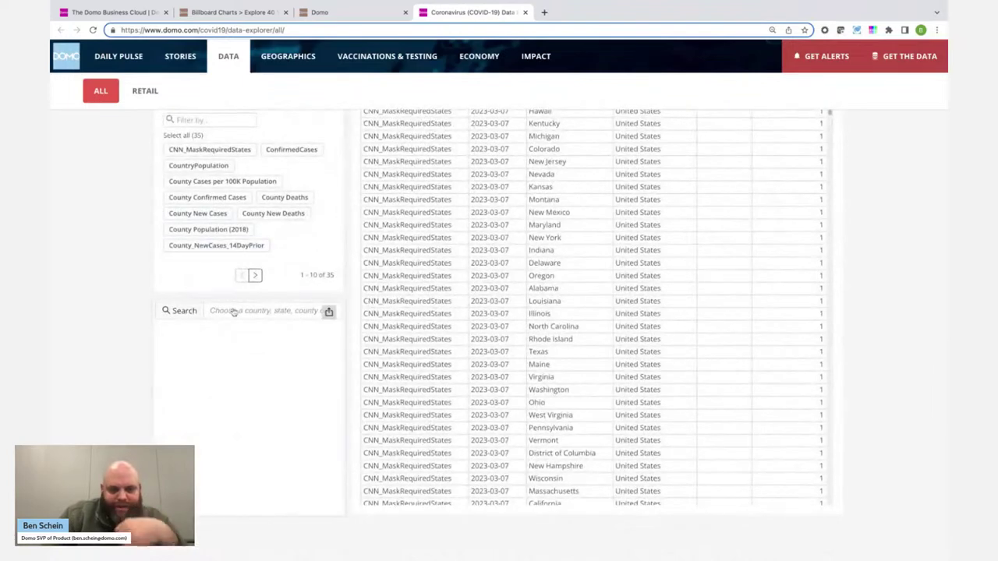
type("north ca")
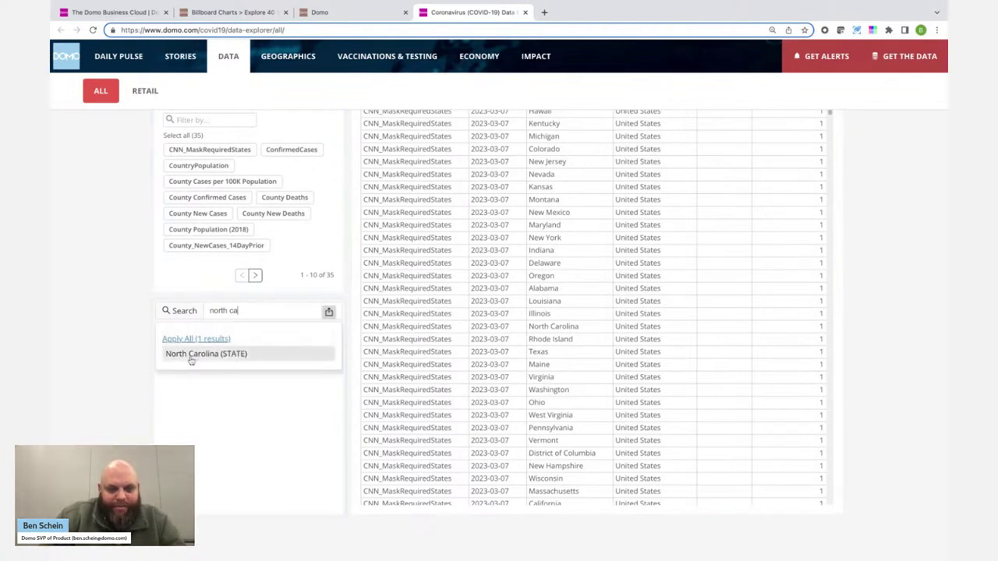
left_click(191, 359)
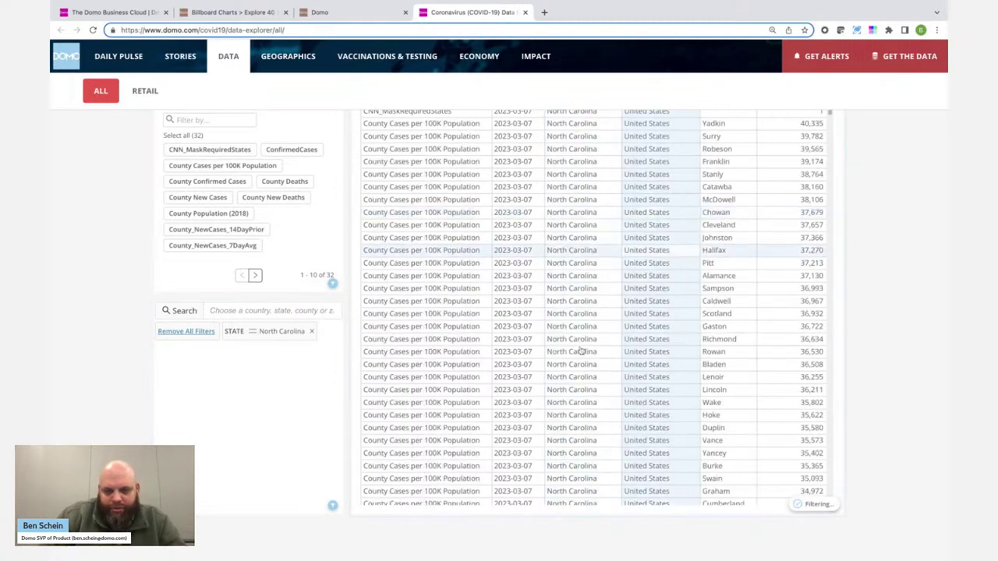
Limit the metric table to County_NewCases_14DayPrior, County New Cases and County Confirmed Cases.
left_click(221, 229)
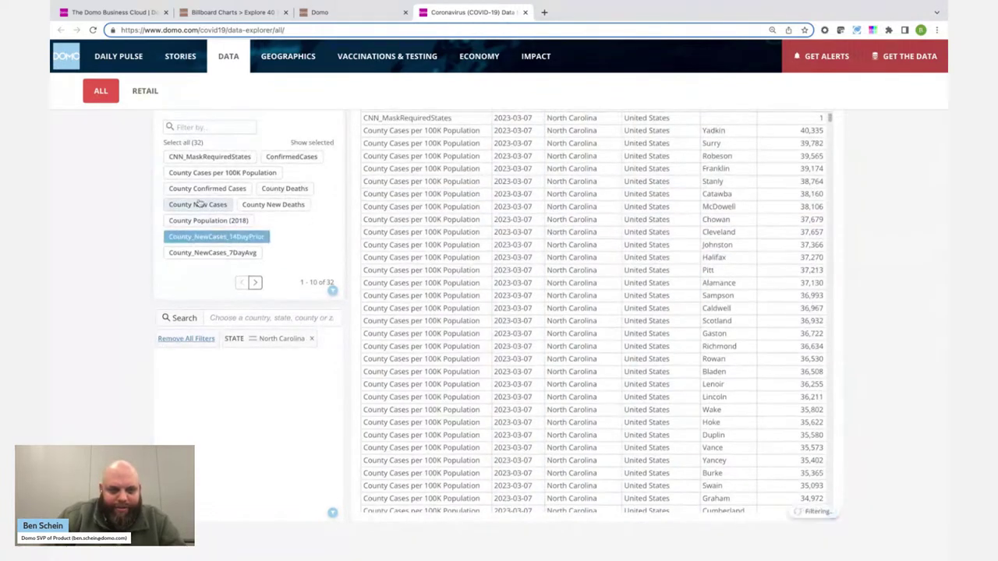
left_click(198, 204)
left_click(194, 188)
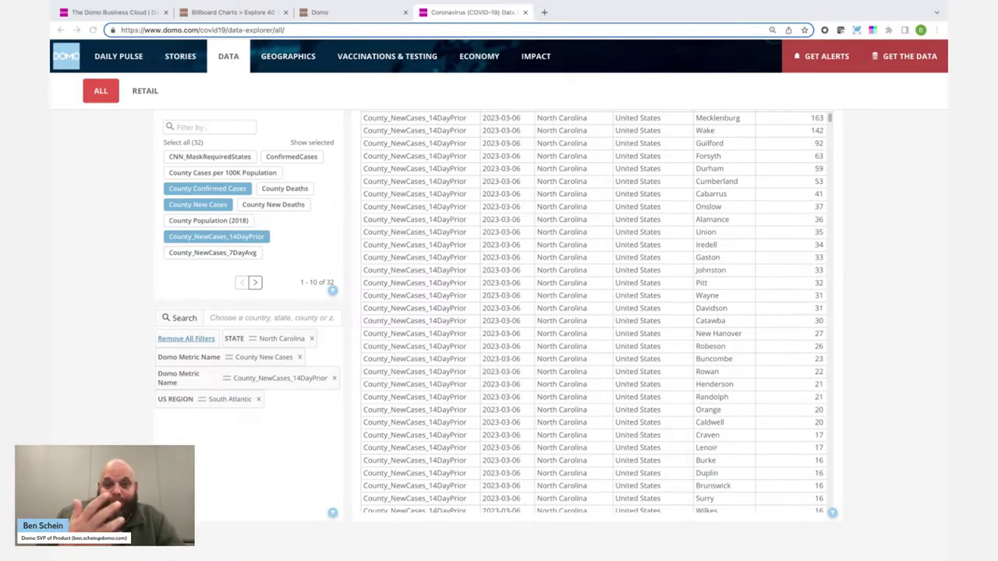
Enlarge the preview image on the filter app's Appstore listing to view its code and dataset, and switch to the Domo home page.
left_click(336, 14)
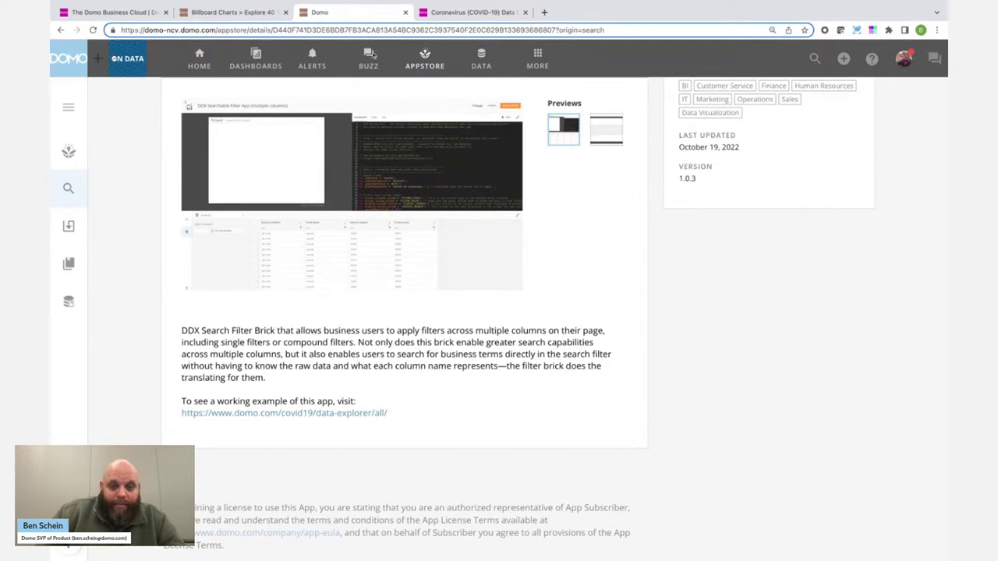
left_click(480, 113)
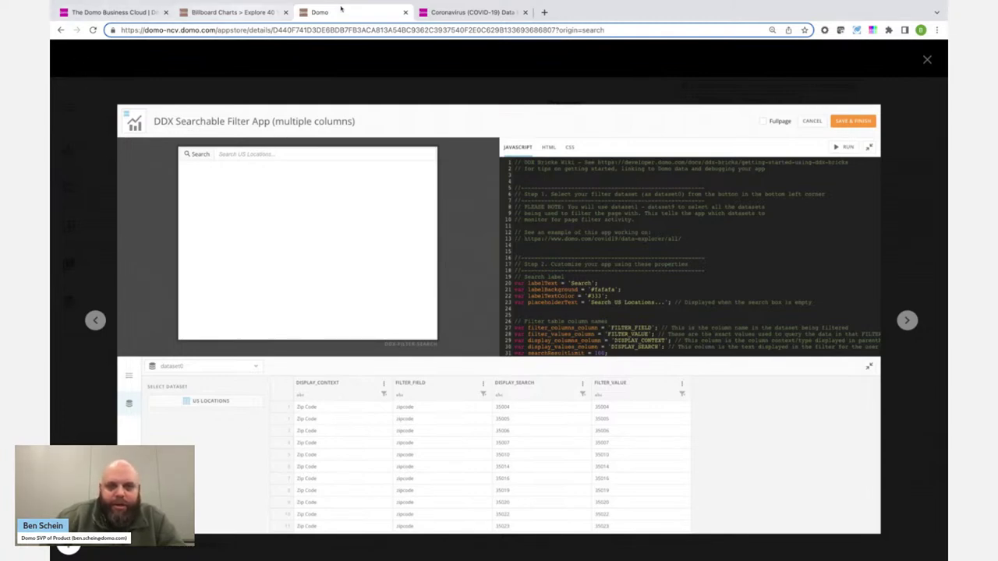
left_click(130, 16)
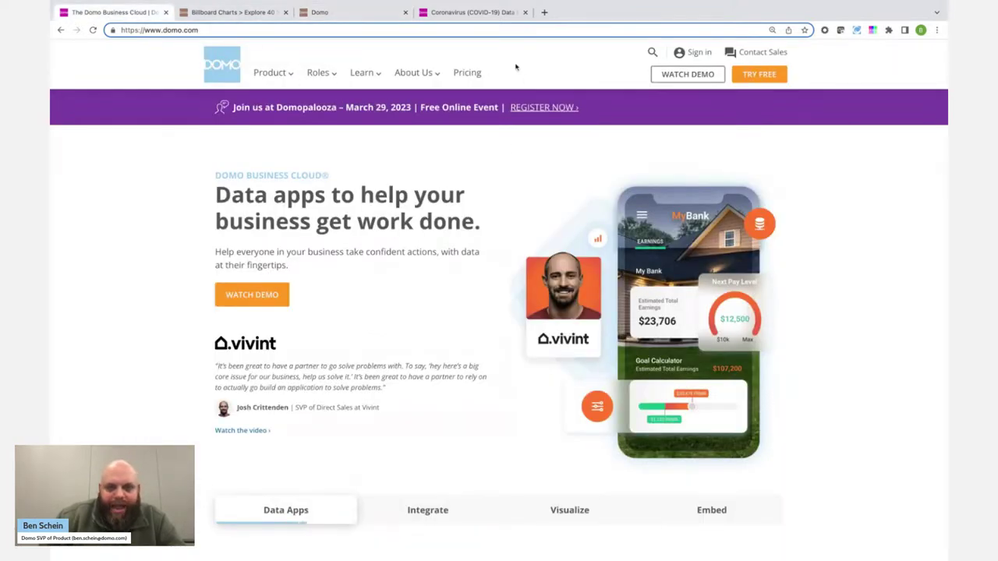
Open the "T-Swift dominates the Billboard Hot 100" post from the Domo on Data blog category.
left_click(375, 75)
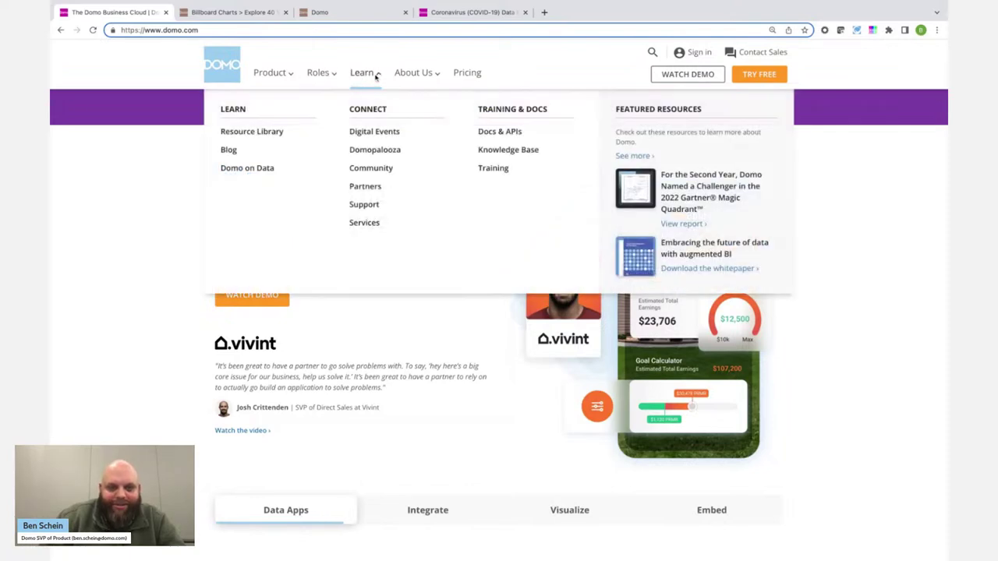
left_click(243, 169)
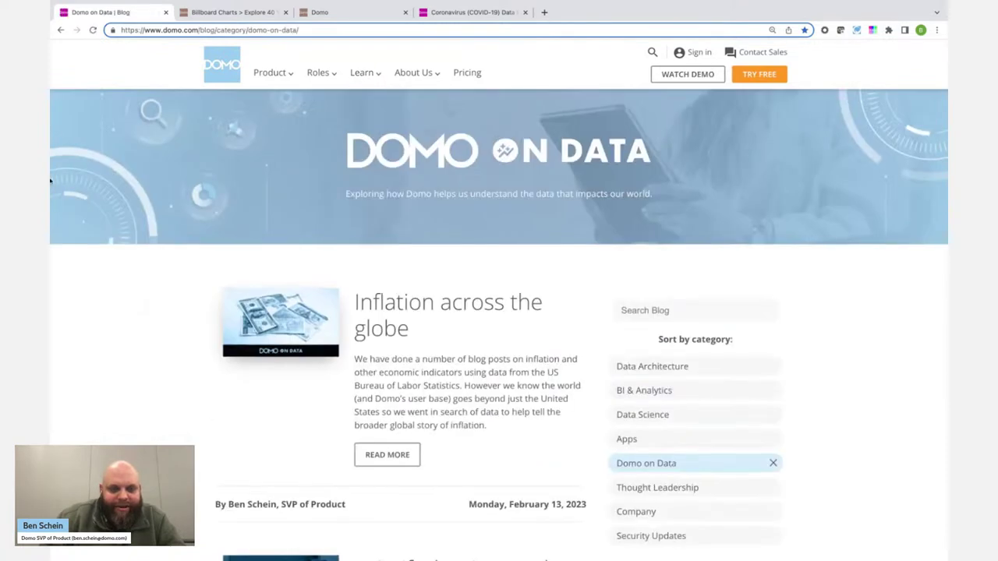
scroll(106, 347, "down", 2)
scroll(106, 347, "down", 4)
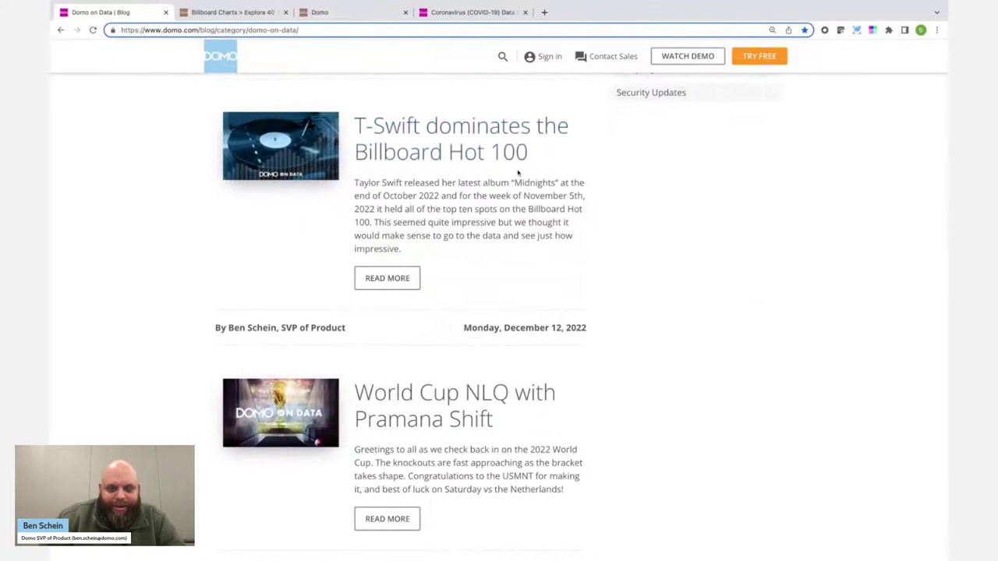
left_click(407, 133)
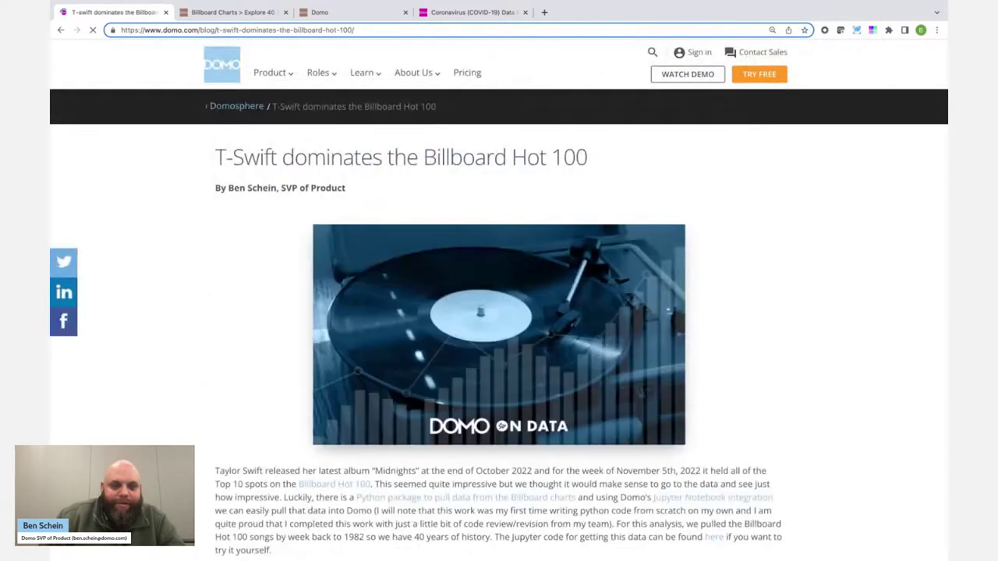
Examine the post's embedded "Explore 40 Years of the Billboard Hot 100" dashboard and its filters.
scroll(231, 270, "down", 6)
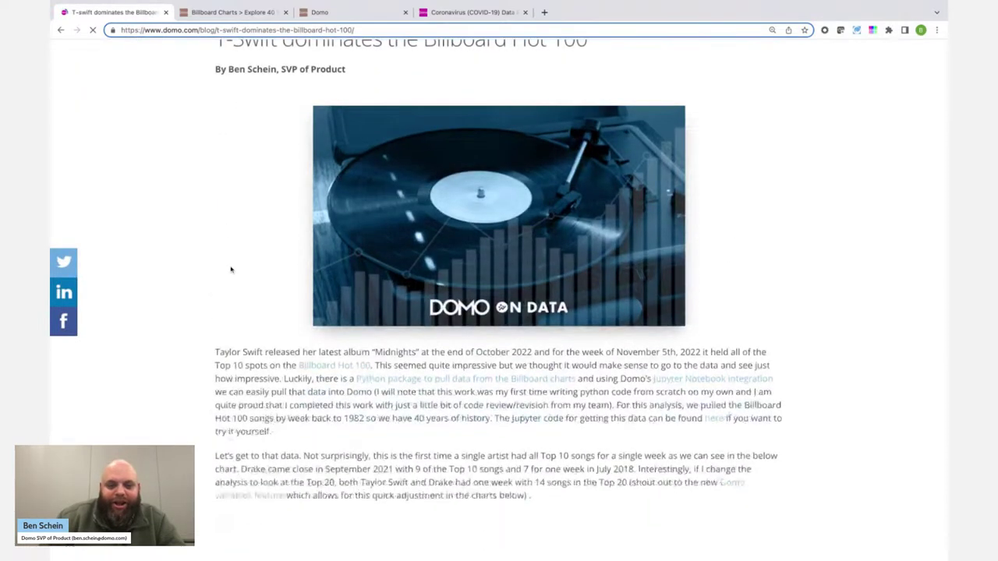
scroll(499, 311, "down", 8)
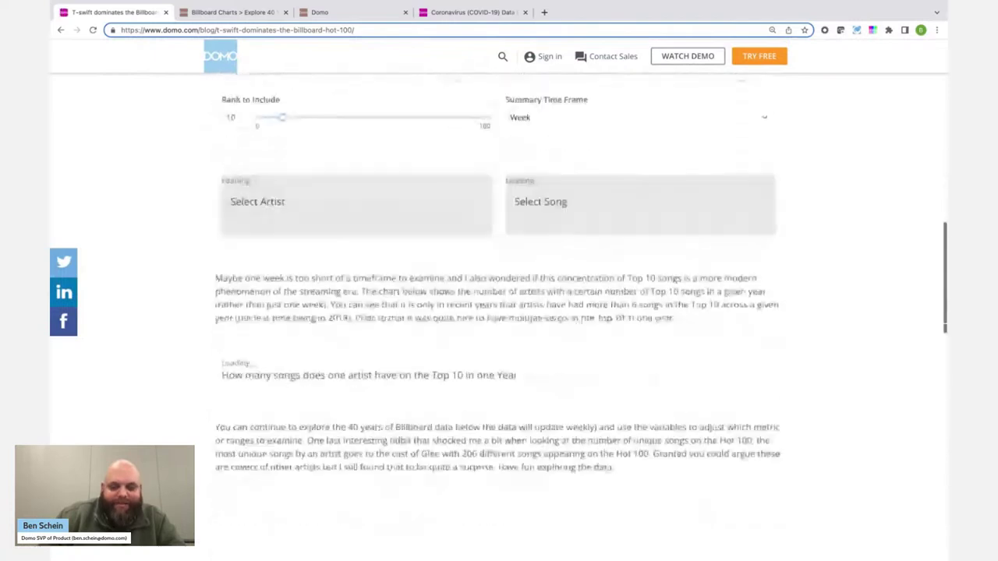
scroll(741, 490, "up", 4)
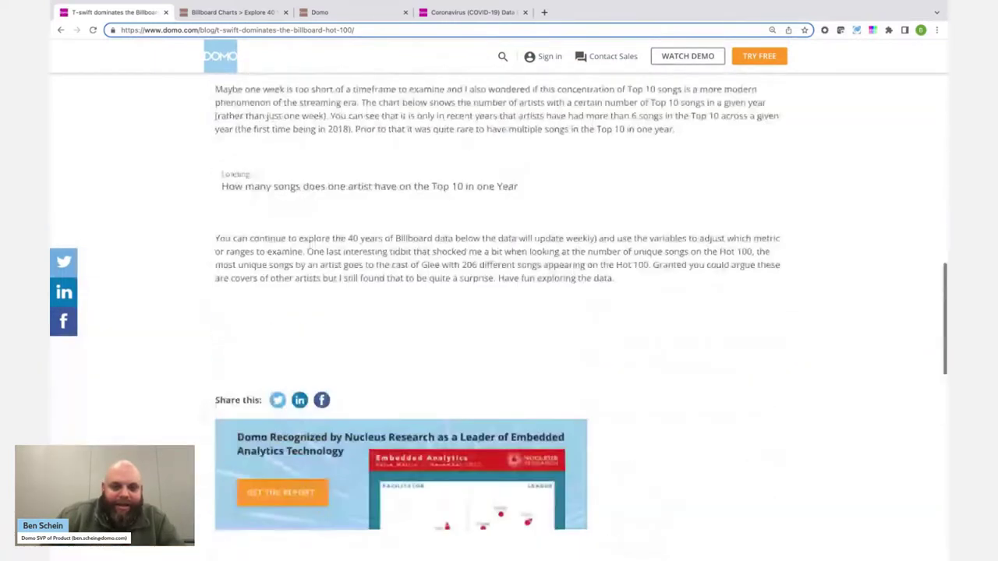
scroll(740, 489, "down", 5)
scroll(499, 311, "down", 3)
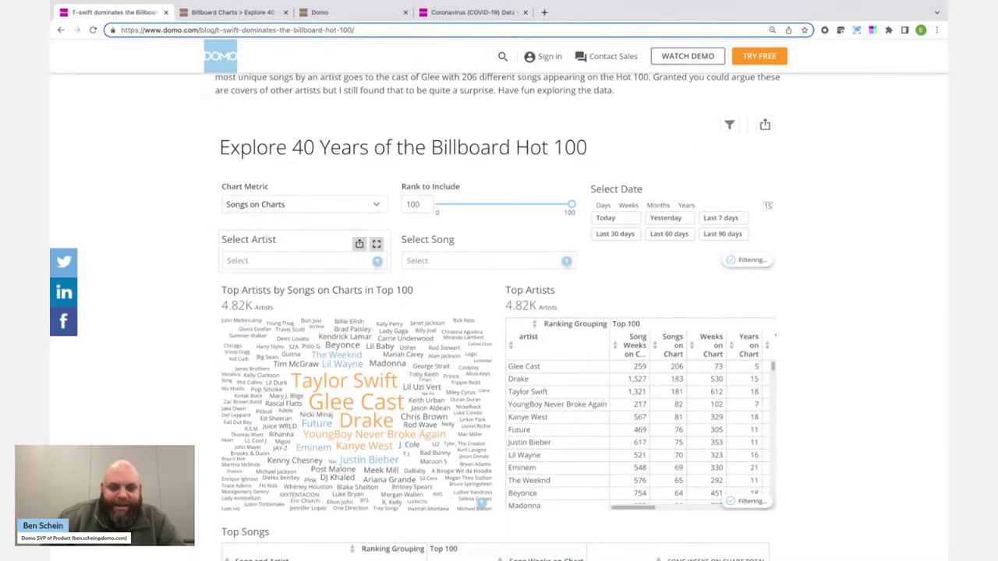
scroll(499, 312, "down", 2)
scroll(226, 242, "up", 1)
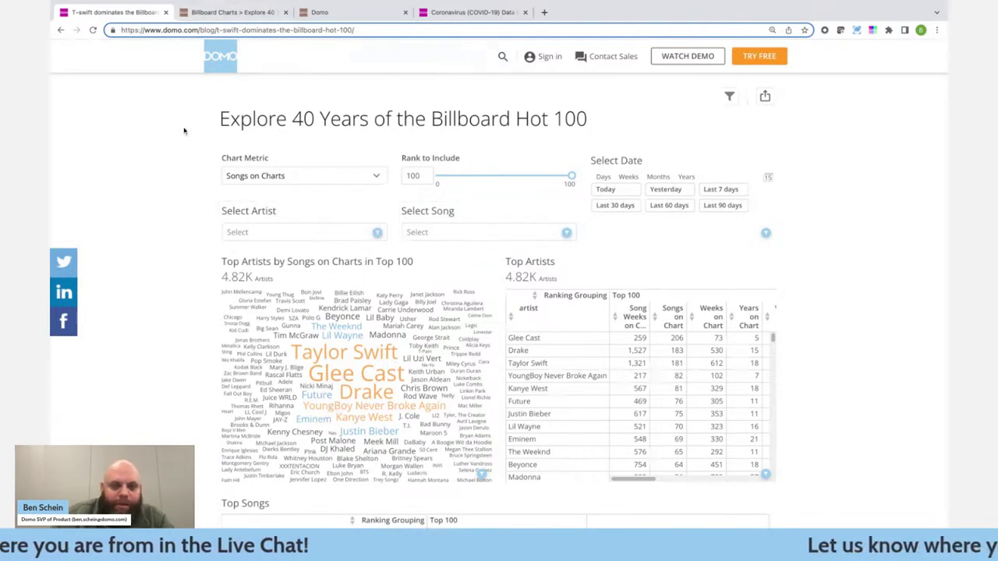
Switch to the Billboard Charts dashboard in Domo, start editing it, and insert an app slot beside the Select Artist filter.
left_click(221, 13)
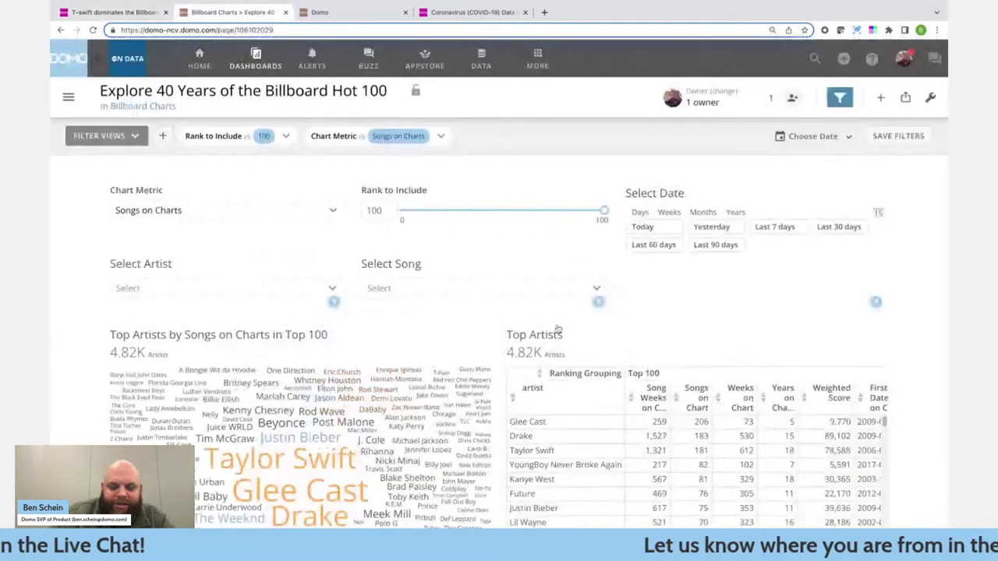
left_click(927, 100)
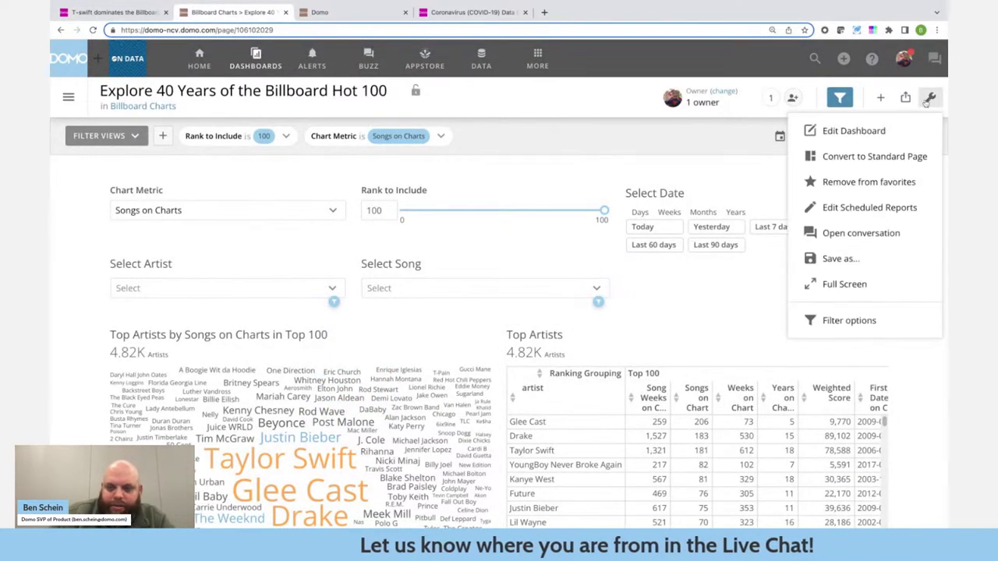
left_click(867, 133)
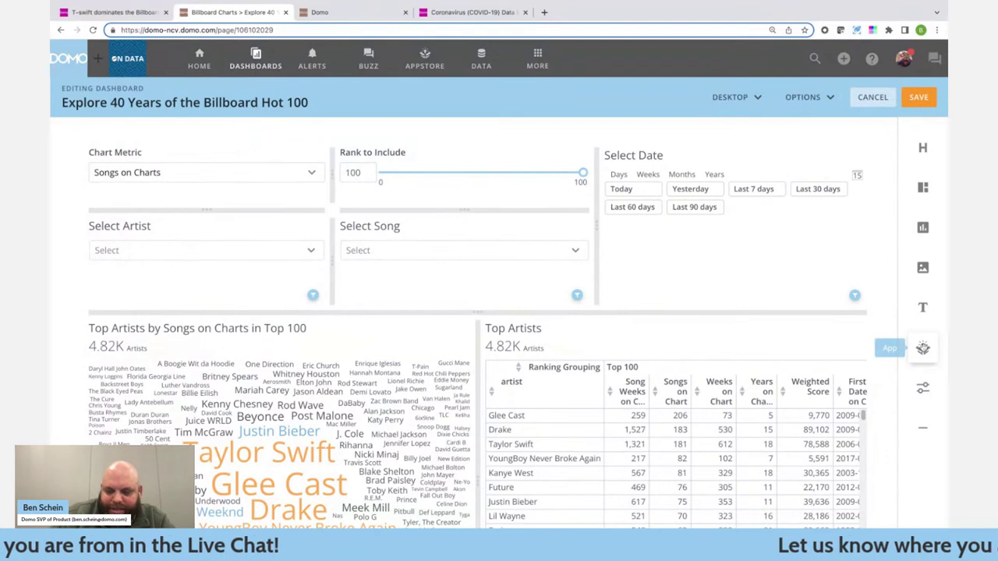
left_click_drag(922, 349, 323, 272)
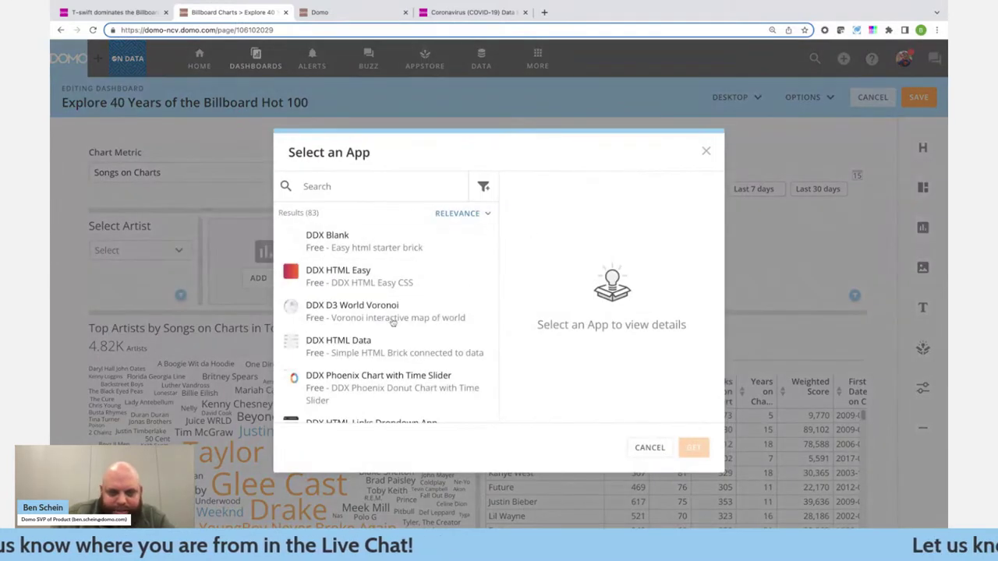
Find "DDX Searchable Filter App (multiple columns)" with the search "ddx fil", add it to the slot, widen it, and save the dashboard.
type("ddx")
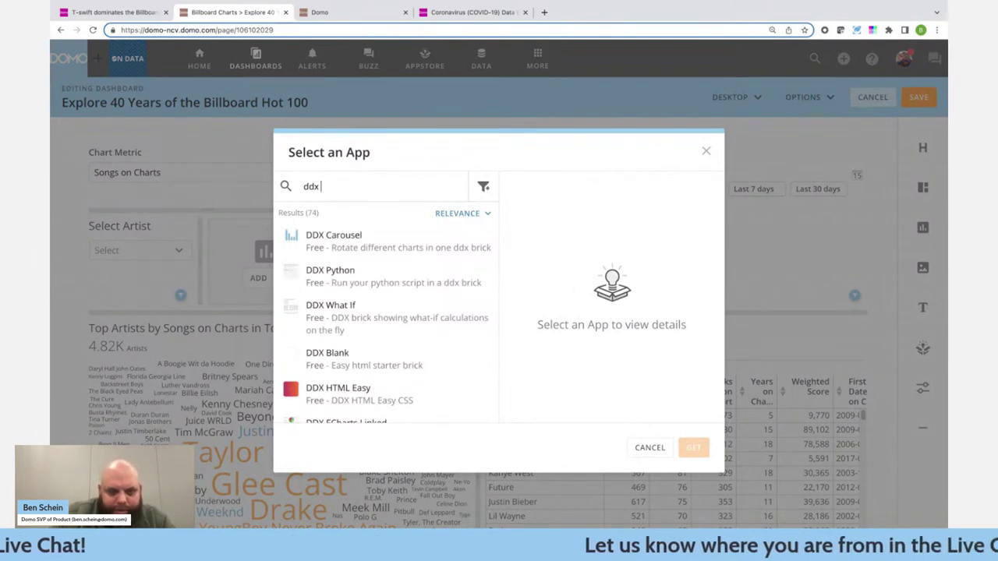
type(" fil")
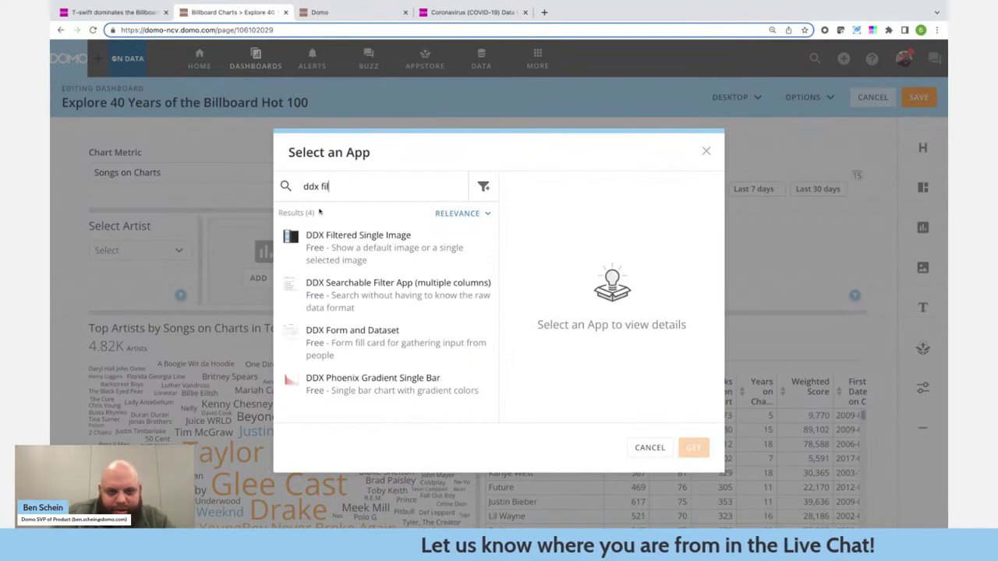
left_click(382, 288)
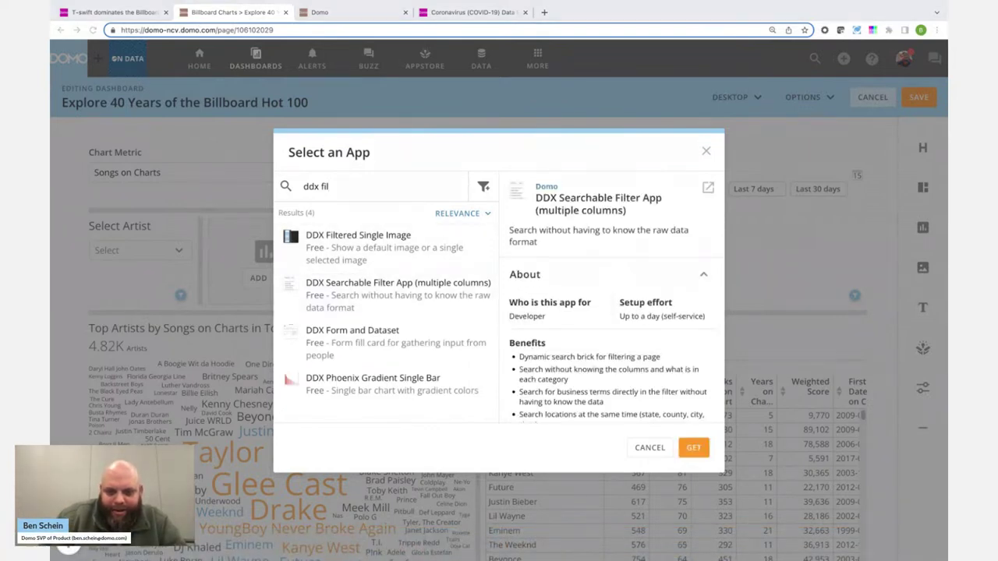
left_click(693, 447)
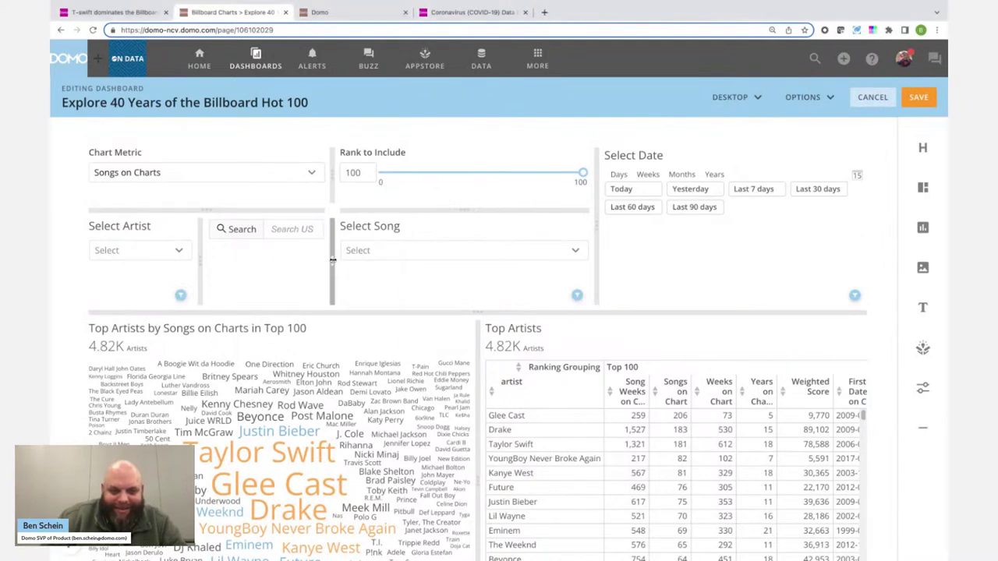
left_click_drag(332, 261, 477, 260)
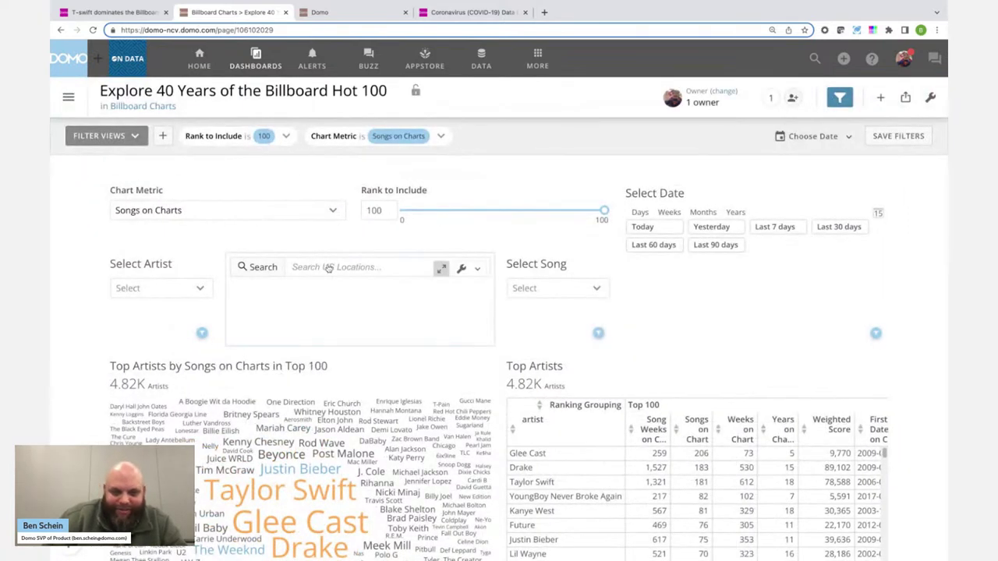
Test the new filter app's search with "dsdsd" and clear the text.
type("dsdsd")
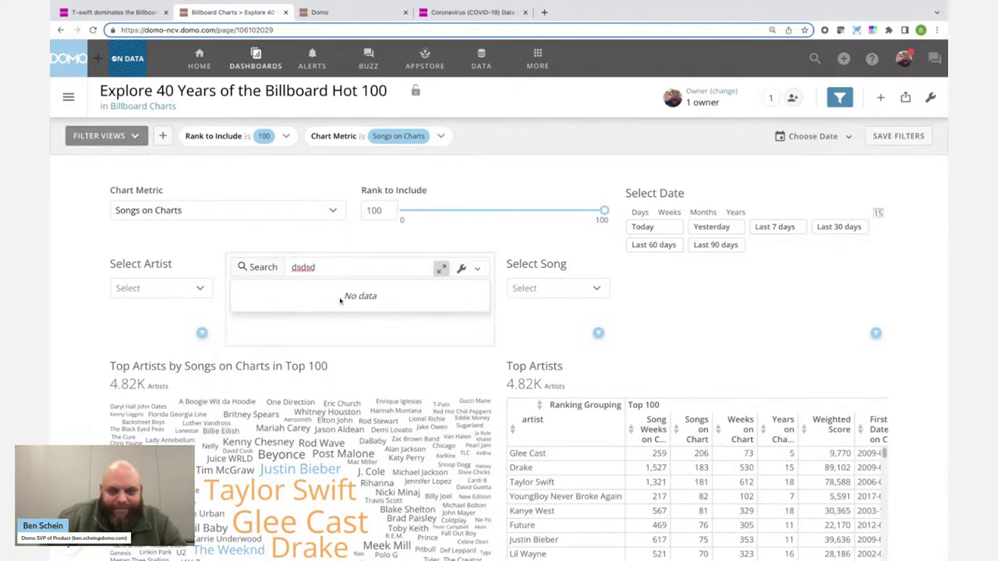
key("BackSpace")
key("BackSpace")
key("BackSpace")
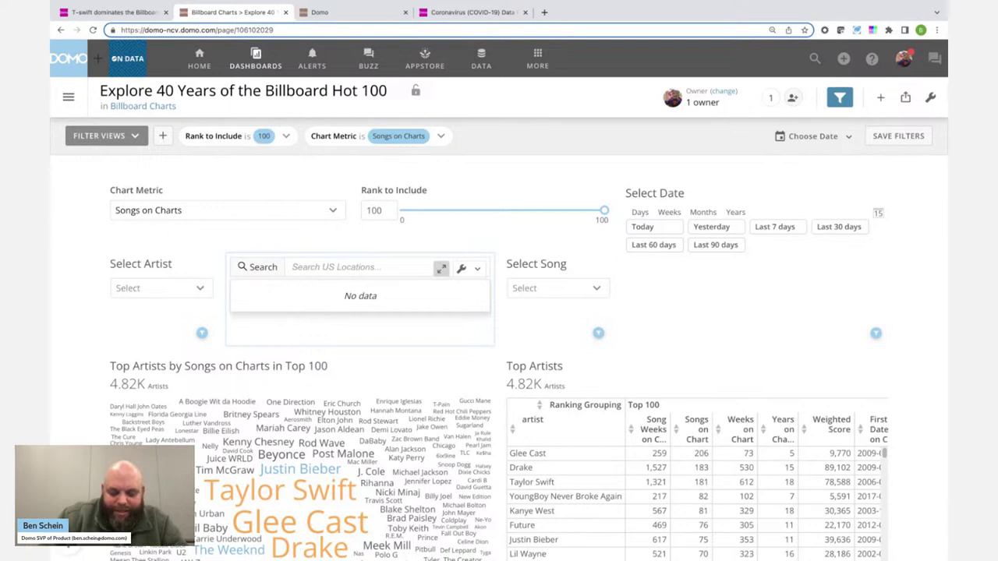
Search the filter app for "Mis", apply the City filter Amistad, and remove that filter.
type("Mis")
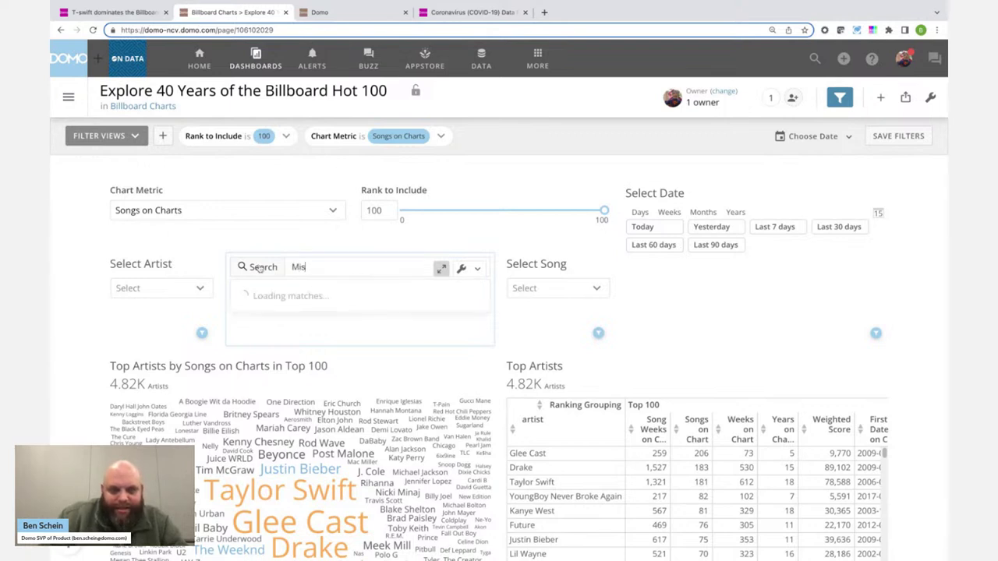
left_click(268, 318)
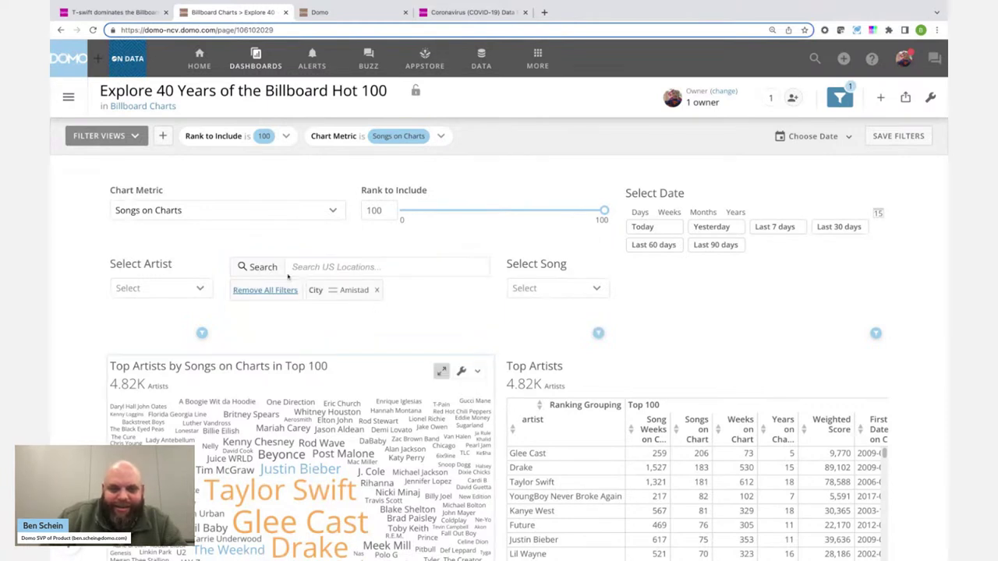
left_click(375, 290)
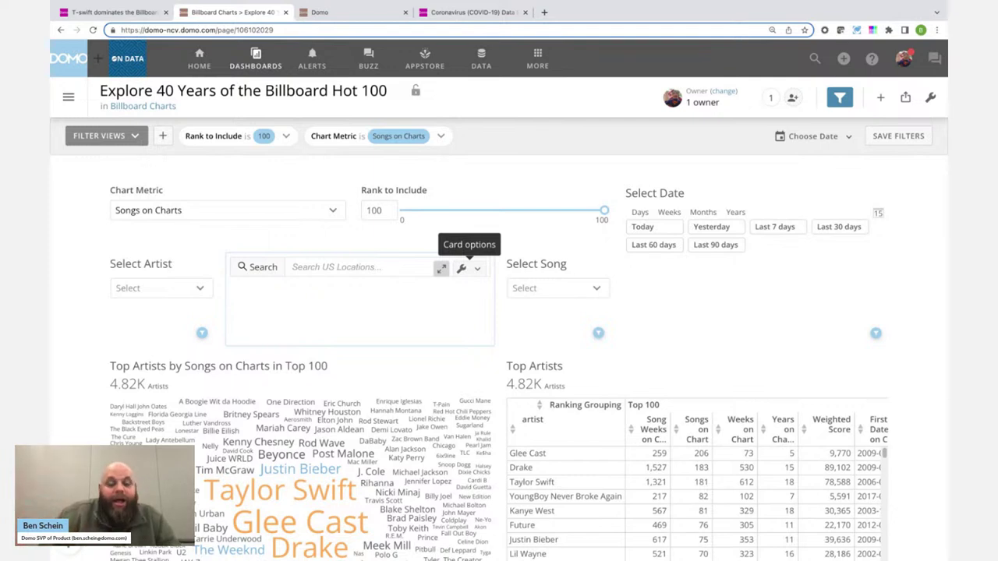
Open the searchable filter card for editing and review the customization properties and filter column names in its JavaScript.
left_click(466, 268)
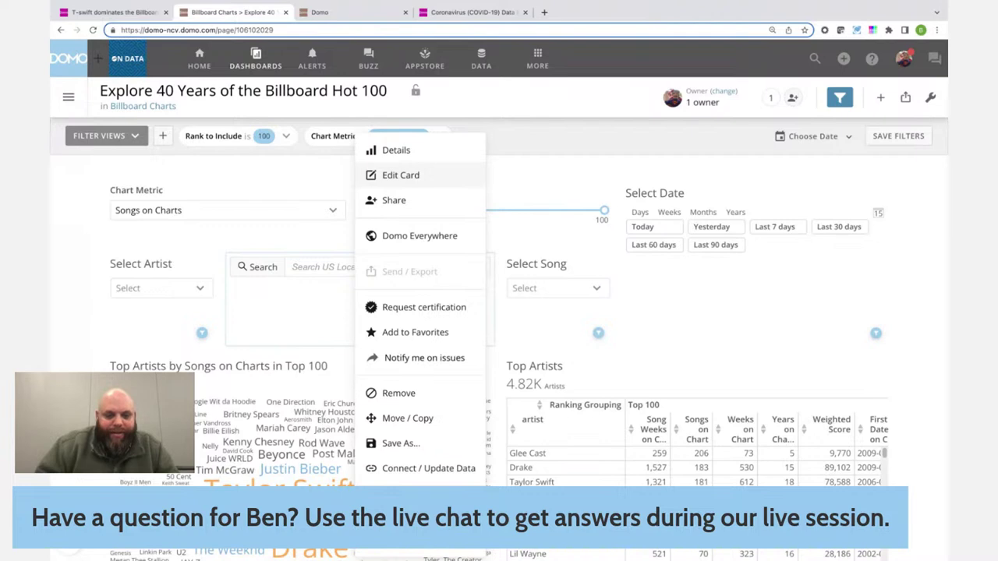
left_click(401, 176)
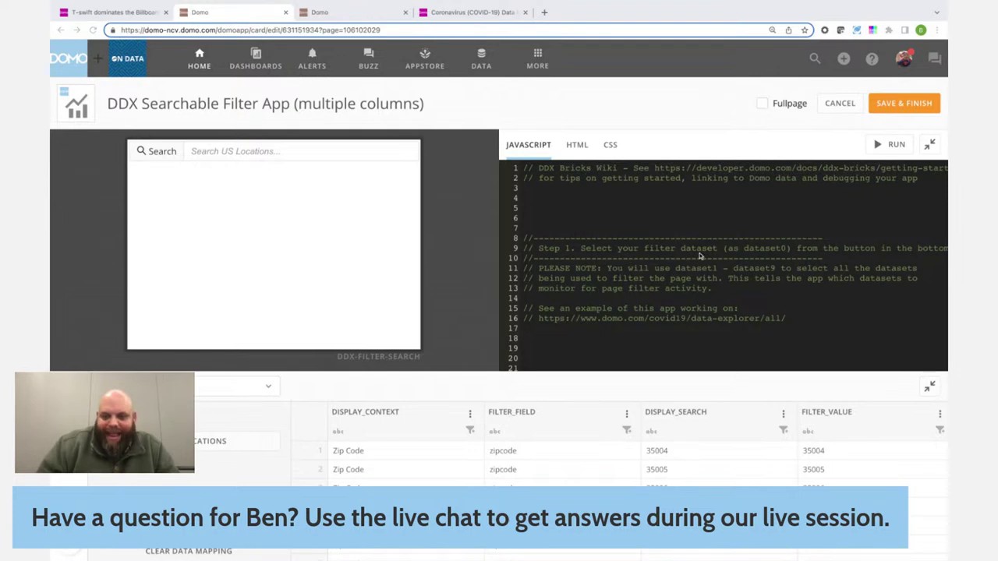
scroll(701, 351, "down", 5)
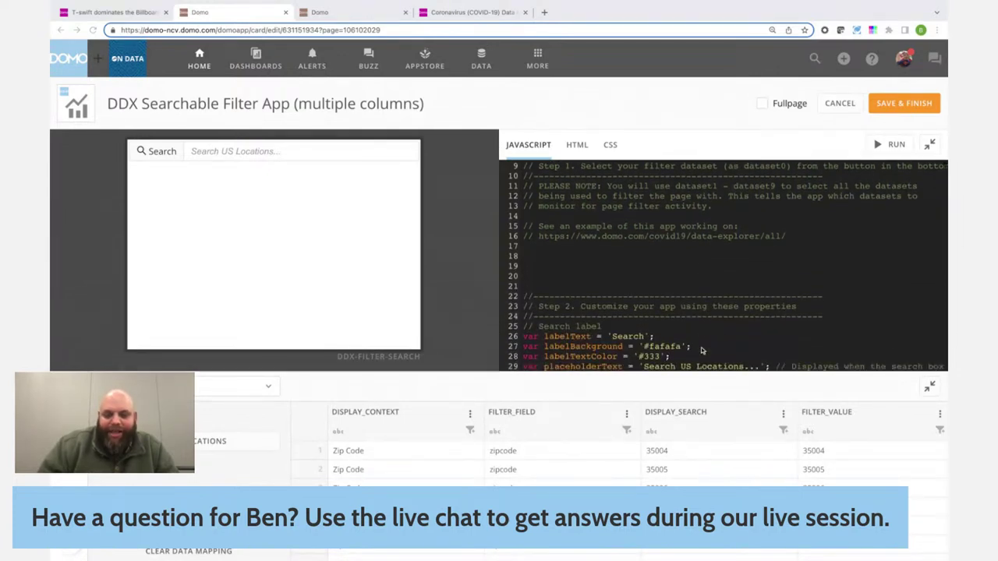
scroll(723, 265, "down", 4)
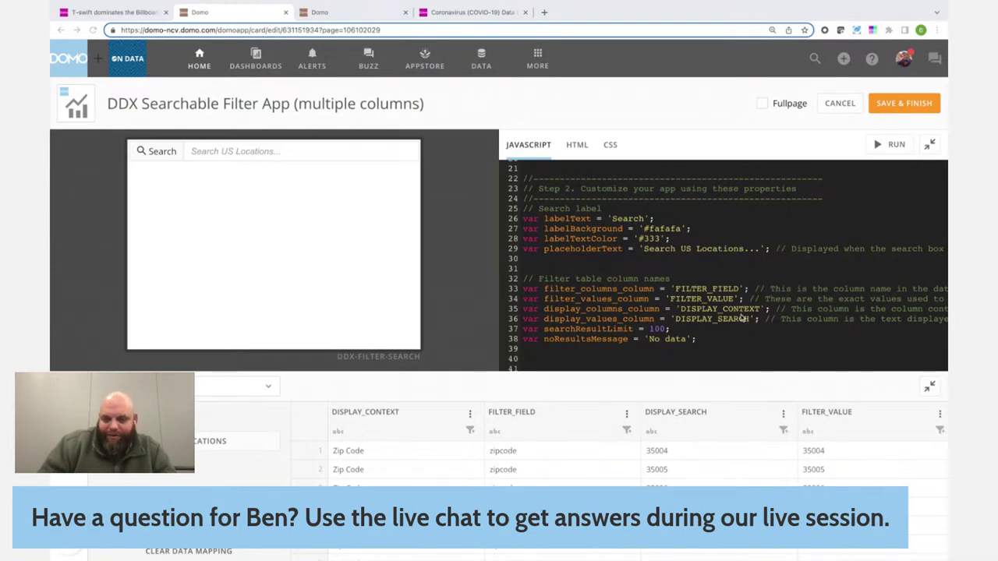
scroll(742, 318, "right", 10)
scroll(742, 318, "left", 9)
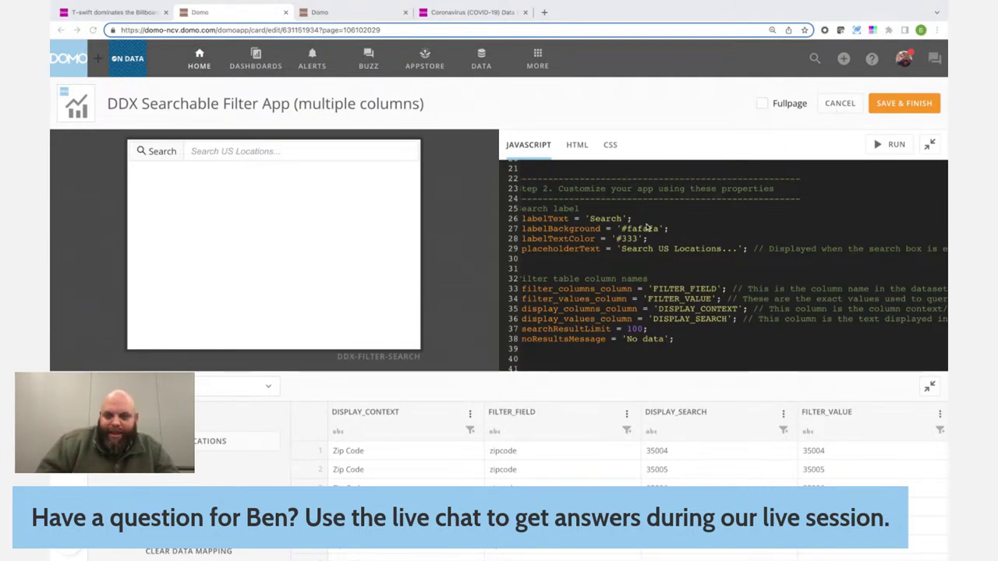
Change the placeholderText value to "Search Artist, Song, etc" in the JavaScript and save the card.
left_click(737, 248)
key("shift+Left")
key("shift+Left")
key("shift+Left")
key("shift+Left")
key("shift+Left")
key("shift+Left")
key("shift+Left")
key("shift+Left")
key("shift+Left")
key("shift+Left")
key("shift+Left")
key("shift+Left")
key("shift+Left")
key("shift+Left")
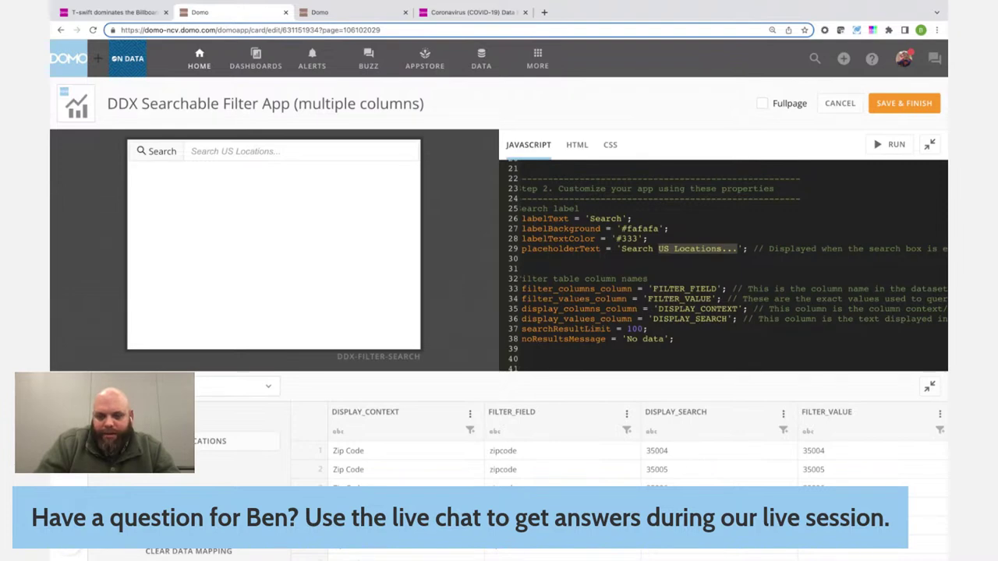
key("BackSpace")
type("Artist, Song, etc")
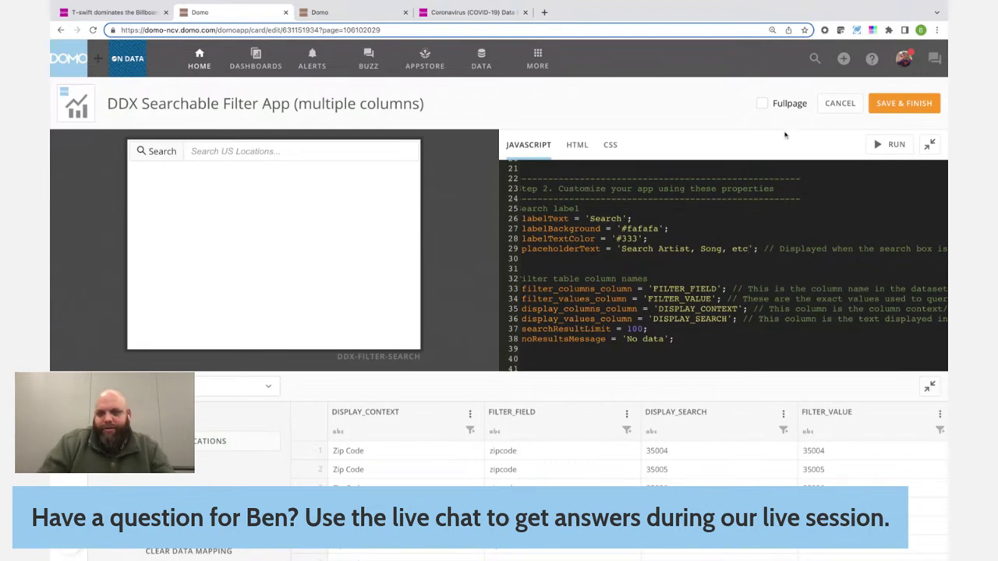
left_click(903, 106)
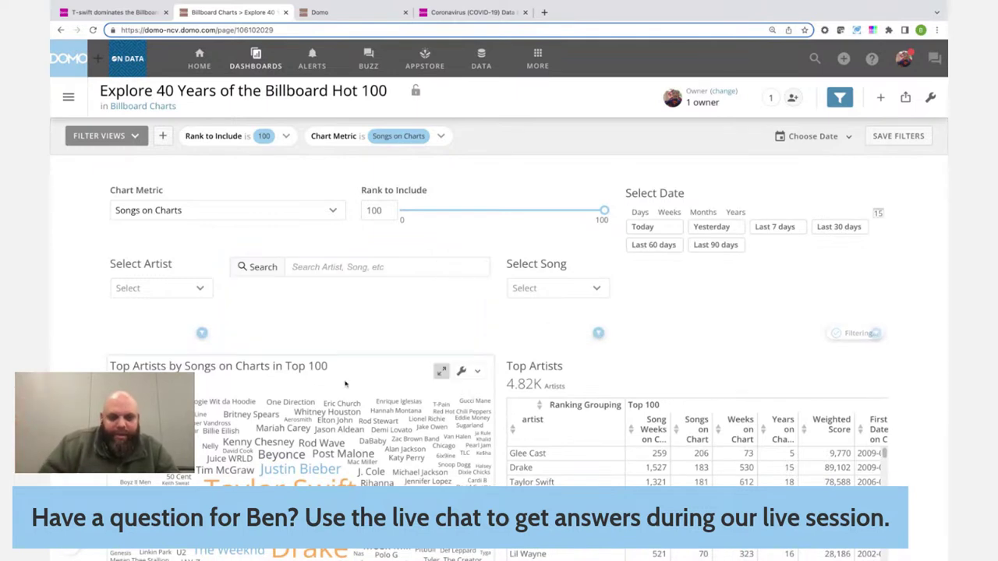
Open the Top Artists by Songs on Charts card, switch to its Billboard Combined Hot100 History dataset, and view the data table.
left_click(205, 365)
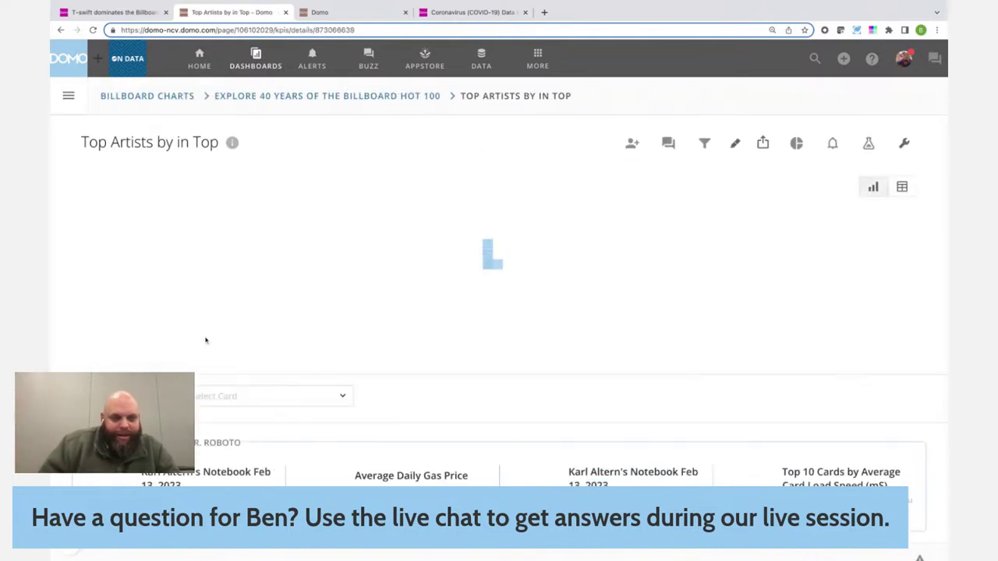
scroll(205, 339, "down", 3)
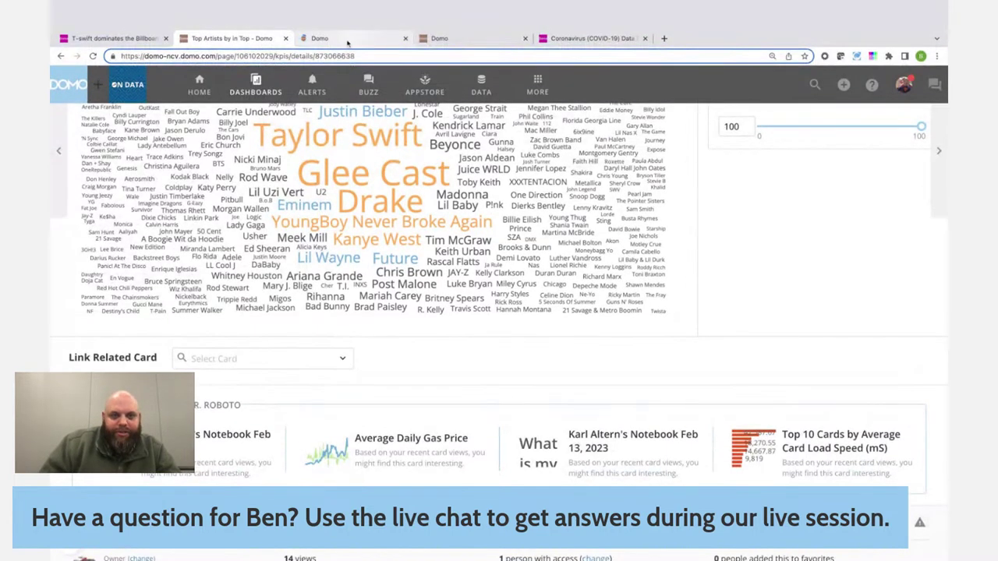
left_click(343, 40)
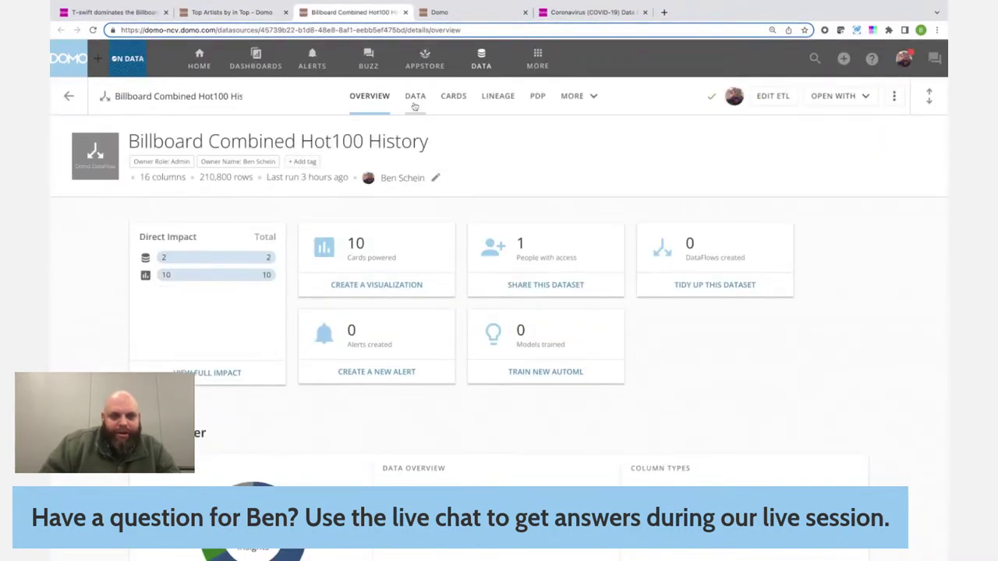
left_click(415, 96)
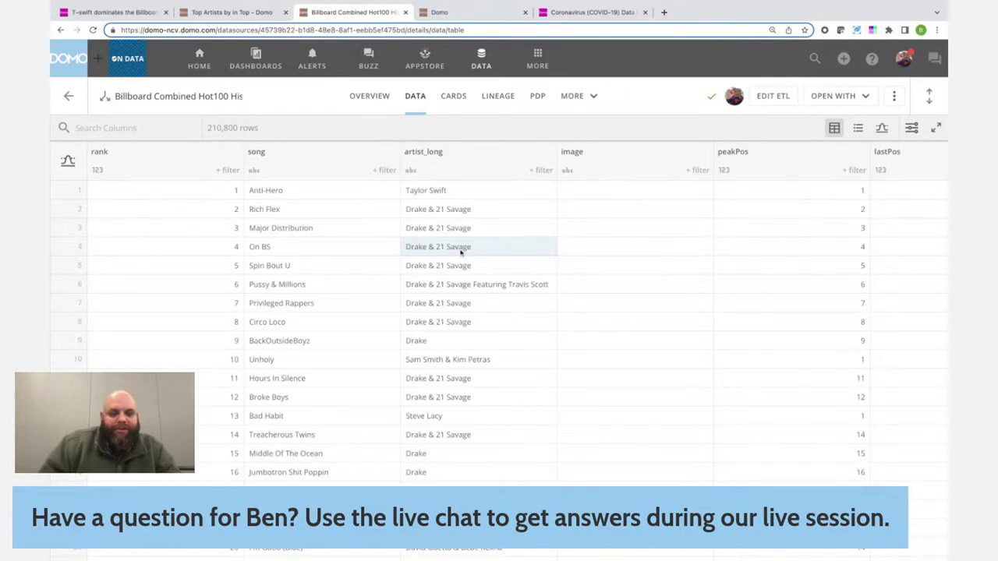
Check the dataset's overview, return to its data table, and start a new view of the Billboard Combined Hot100 History dataset.
left_click(371, 100)
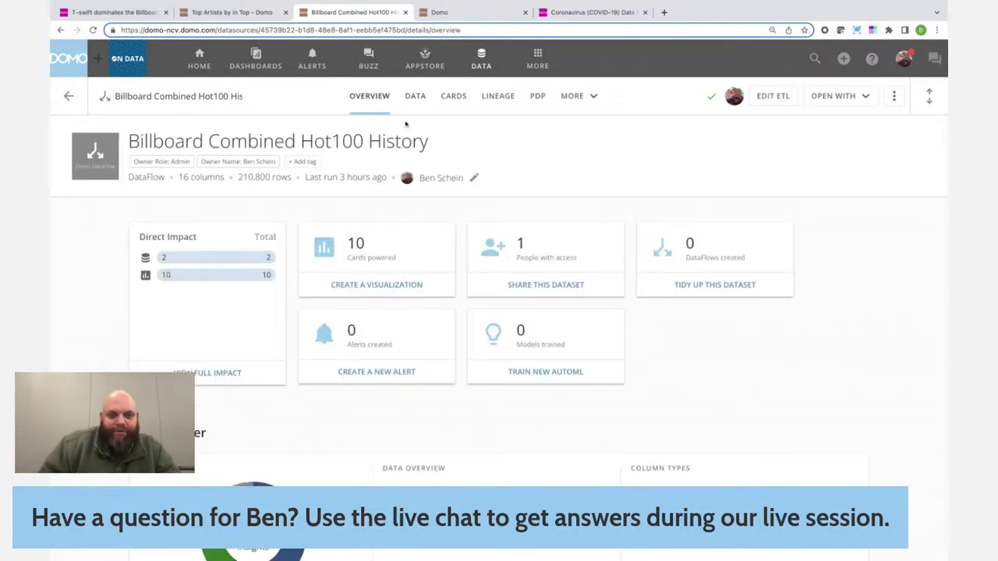
left_click(416, 99)
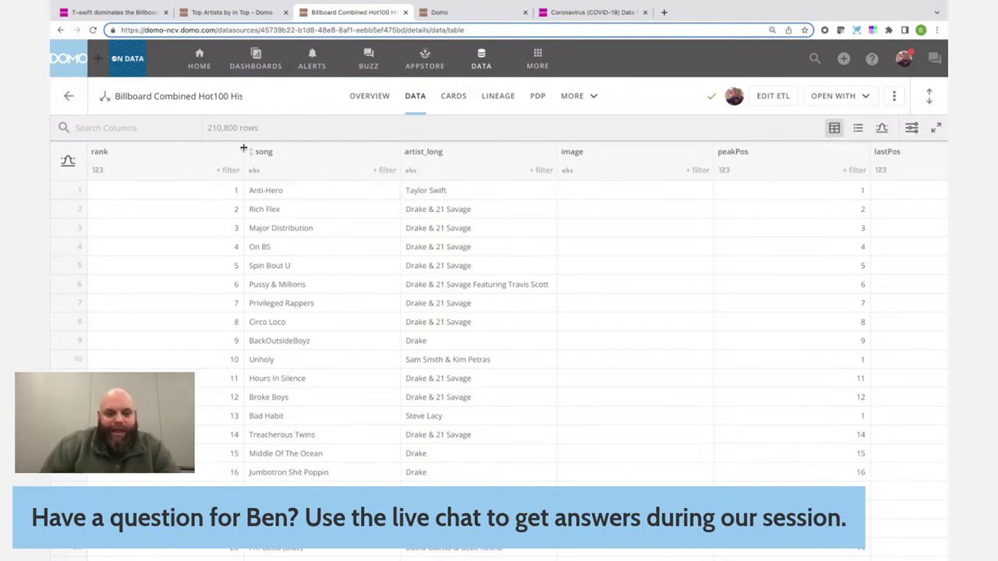
left_click(840, 98)
left_click(793, 163)
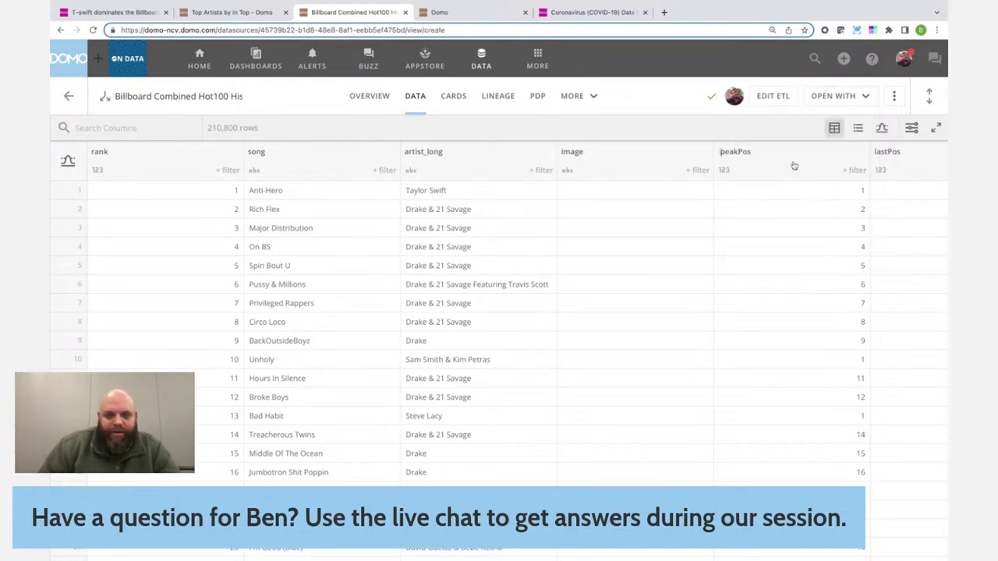
Group the view by song with a count of artist_long as the aggregation, and sort it by song in ascending order.
left_click(345, 110)
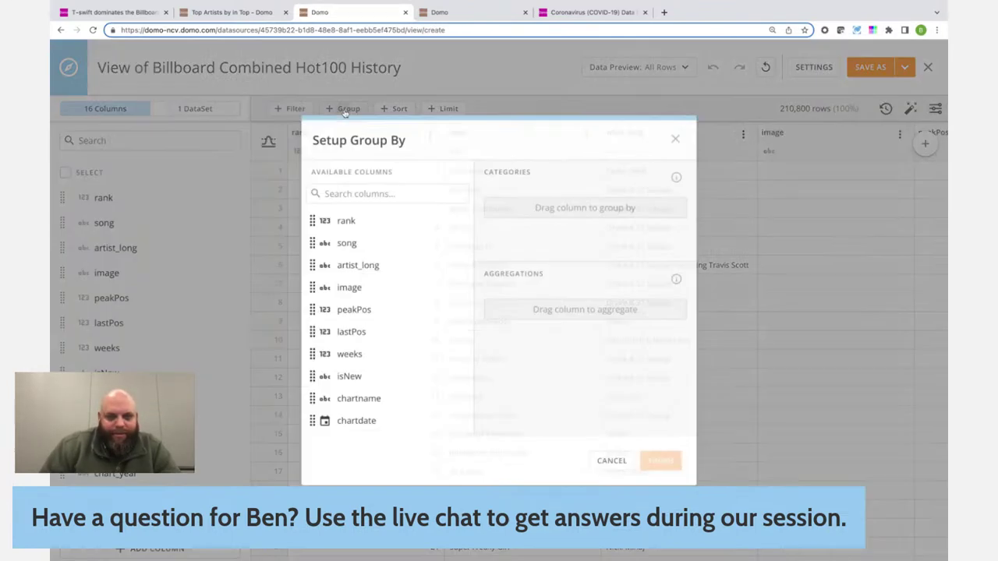
left_click(348, 243)
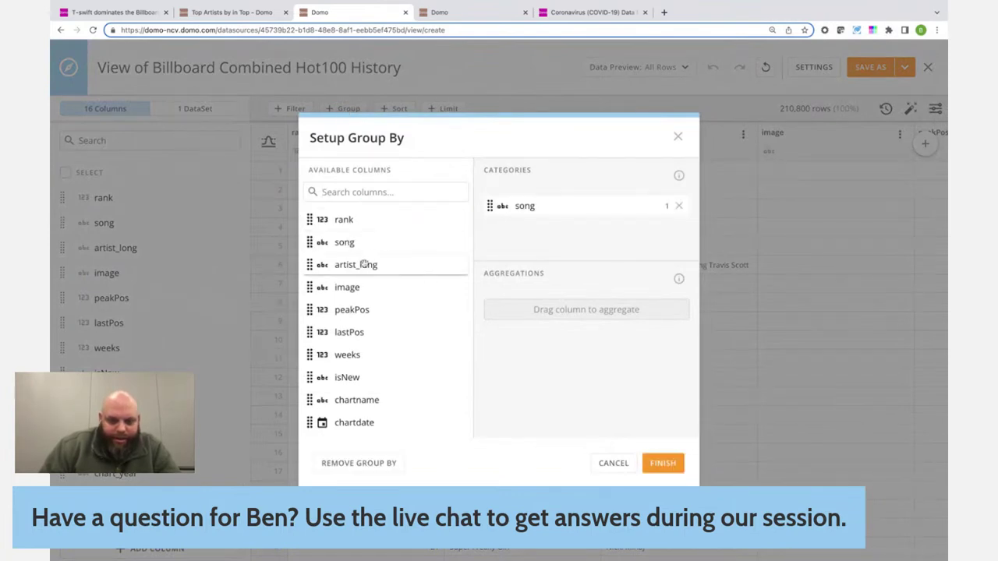
left_click_drag(364, 265, 589, 312)
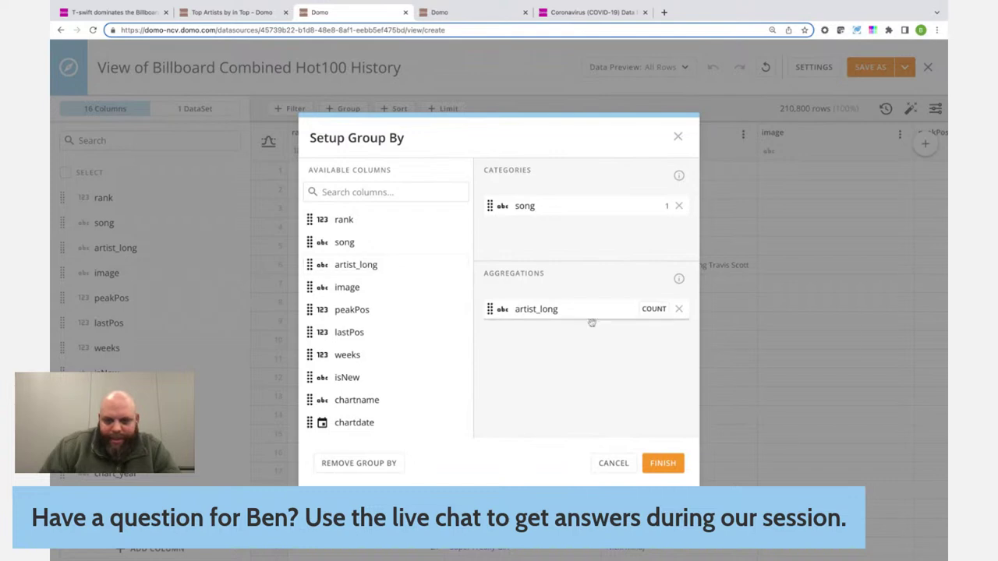
left_click(663, 464)
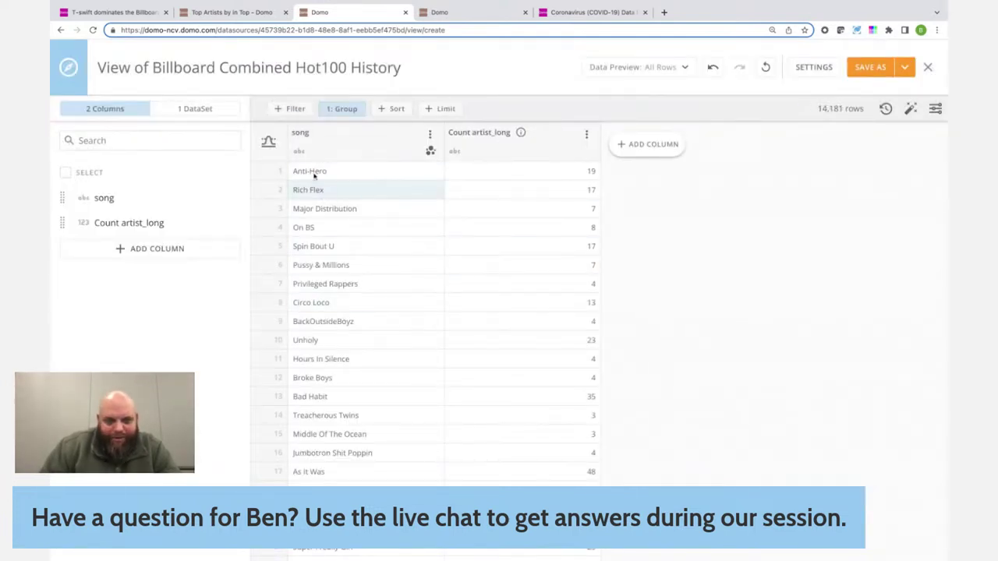
left_click(297, 134)
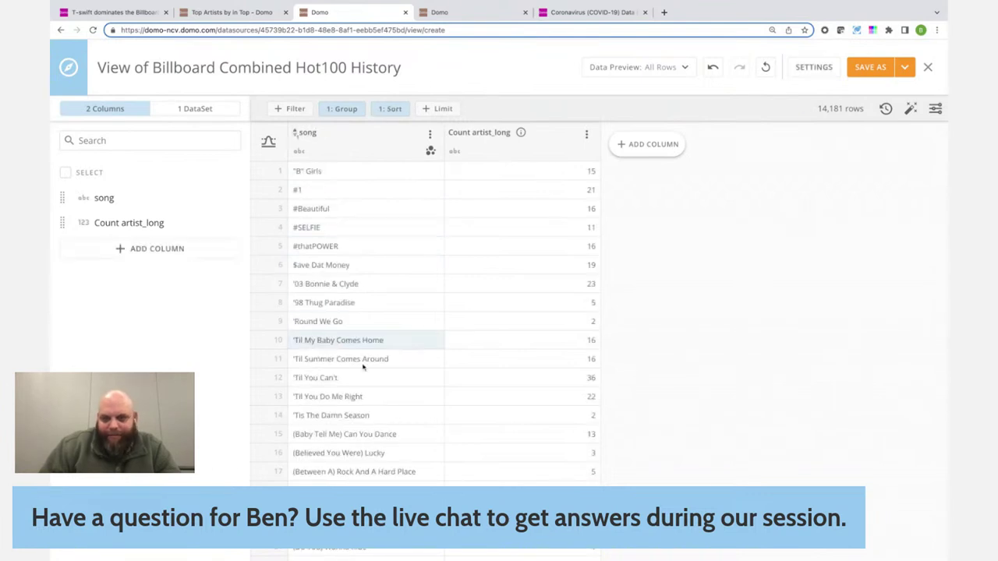
Save the grouped song view as a new DataSet View named "SongList-Billboard Combined Hot100 History".
left_click(871, 68)
left_click(411, 245)
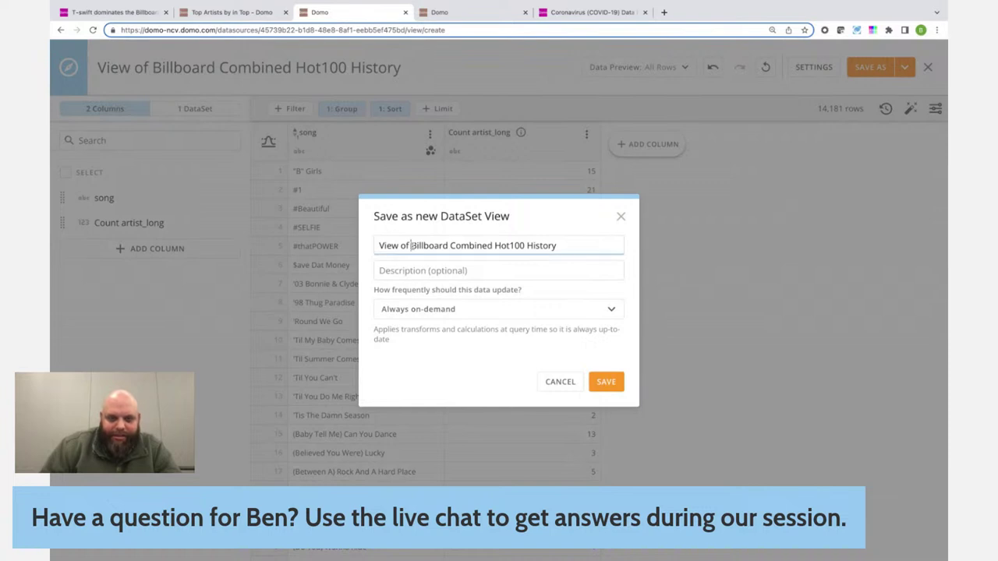
key("shift+Home")
type("SongList-")
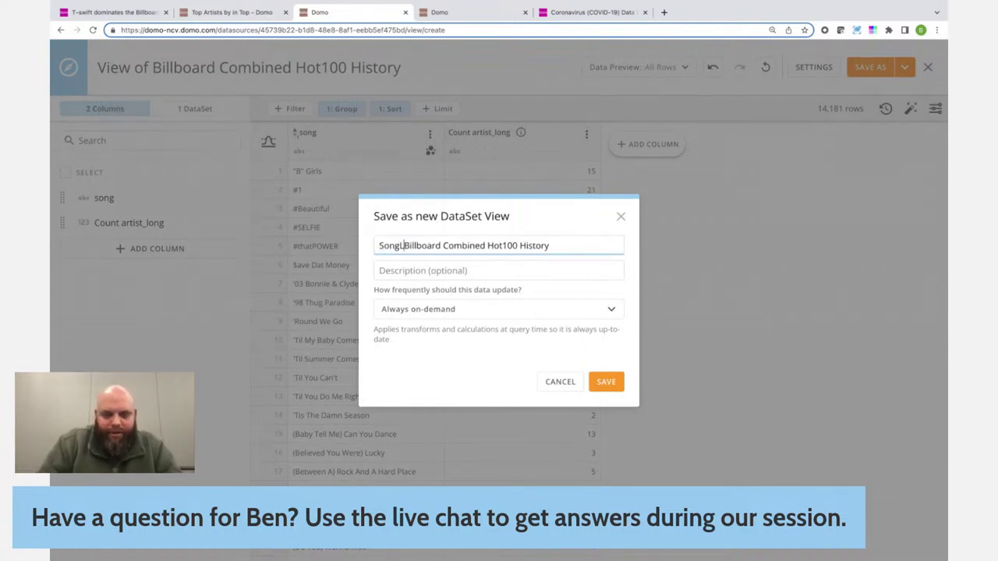
left_click(606, 381)
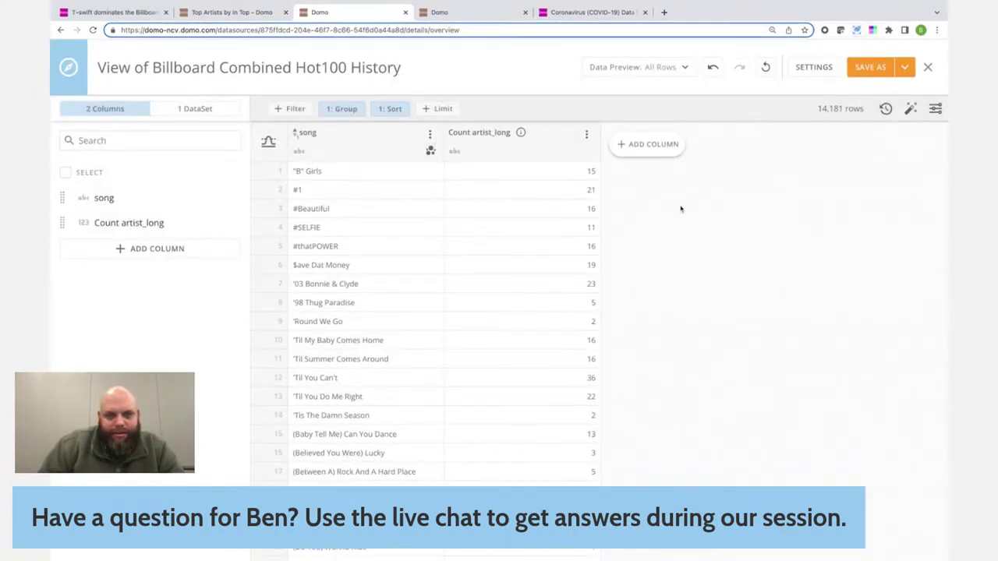
Save the song view once more under the name "SongList-Billboard Combined Hot100 History" and close the view editor.
left_click(906, 68)
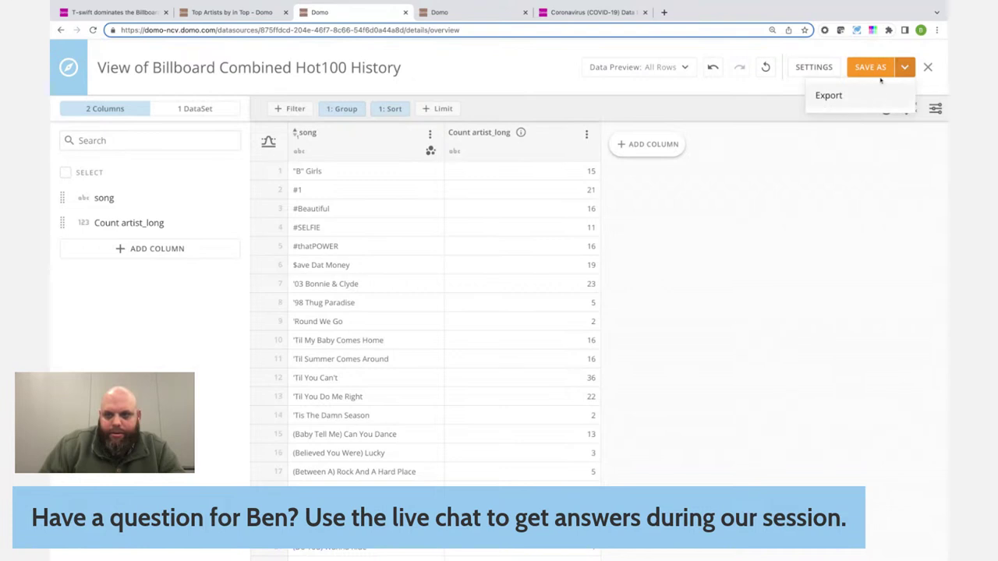
left_click(767, 220)
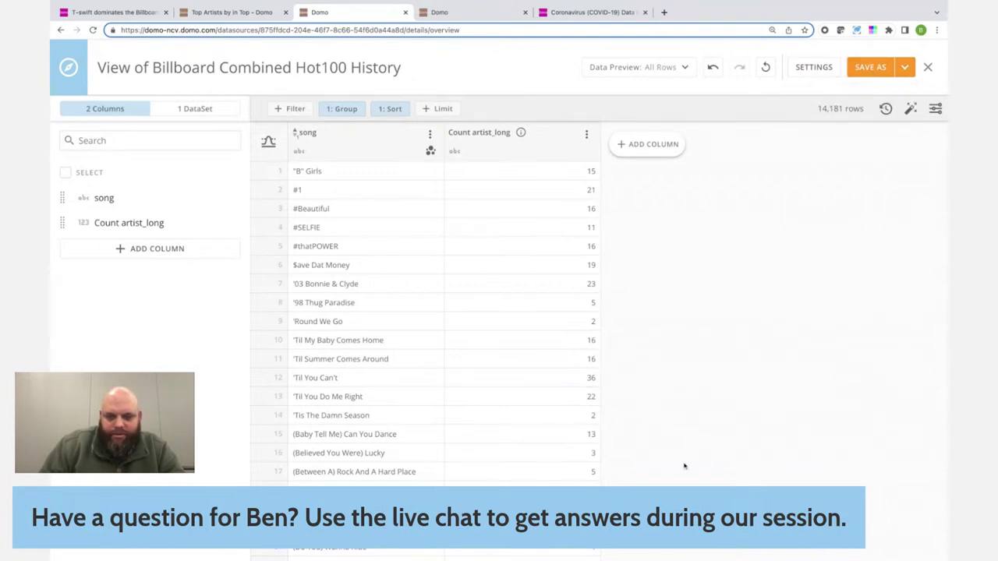
left_click(871, 69)
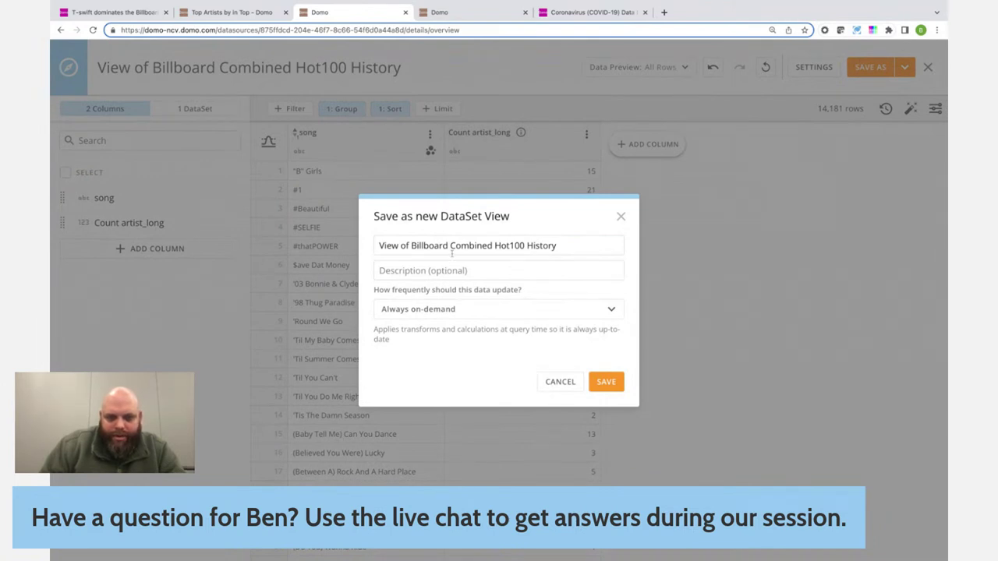
left_click_drag(411, 245, 378, 246)
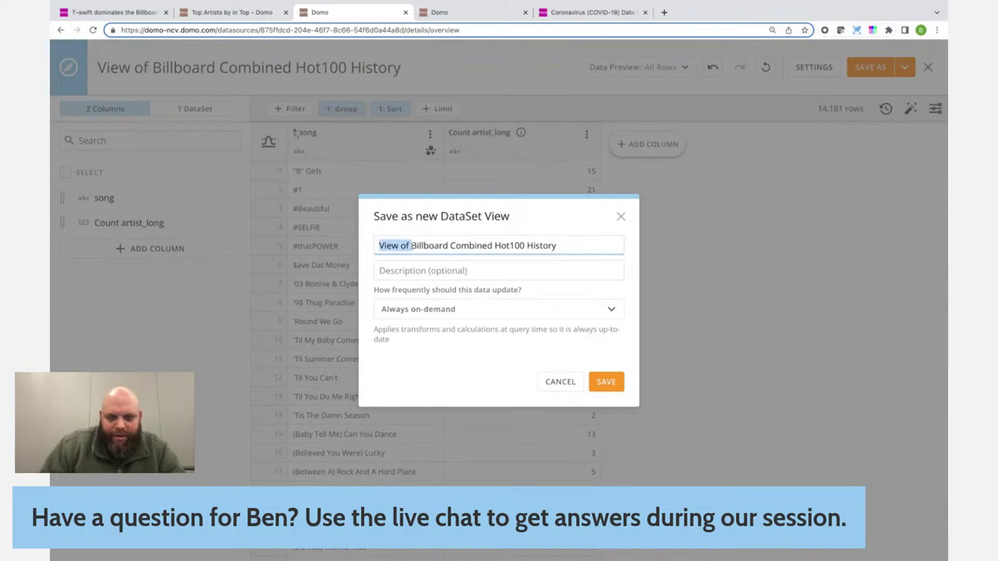
type("SongList-")
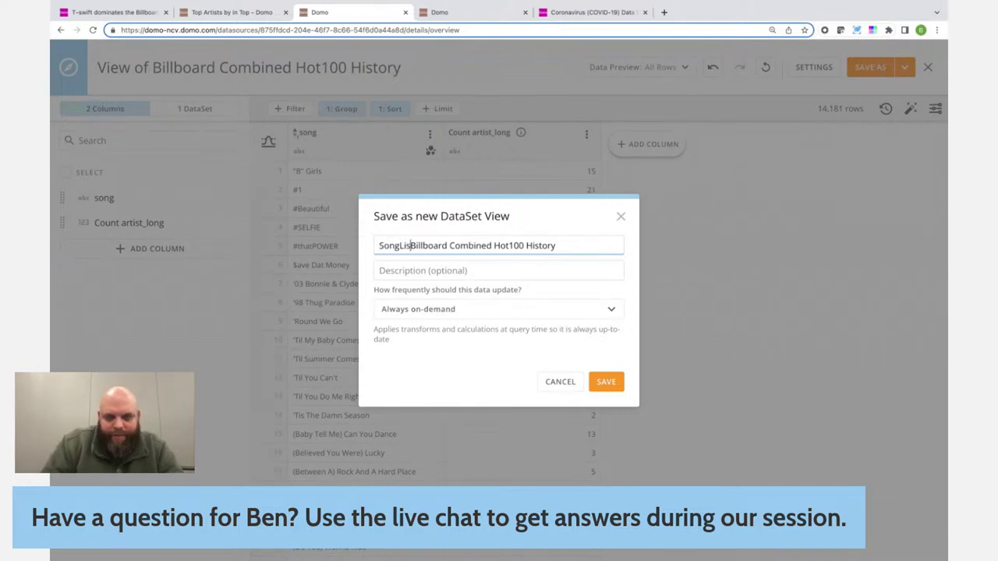
left_click(607, 380)
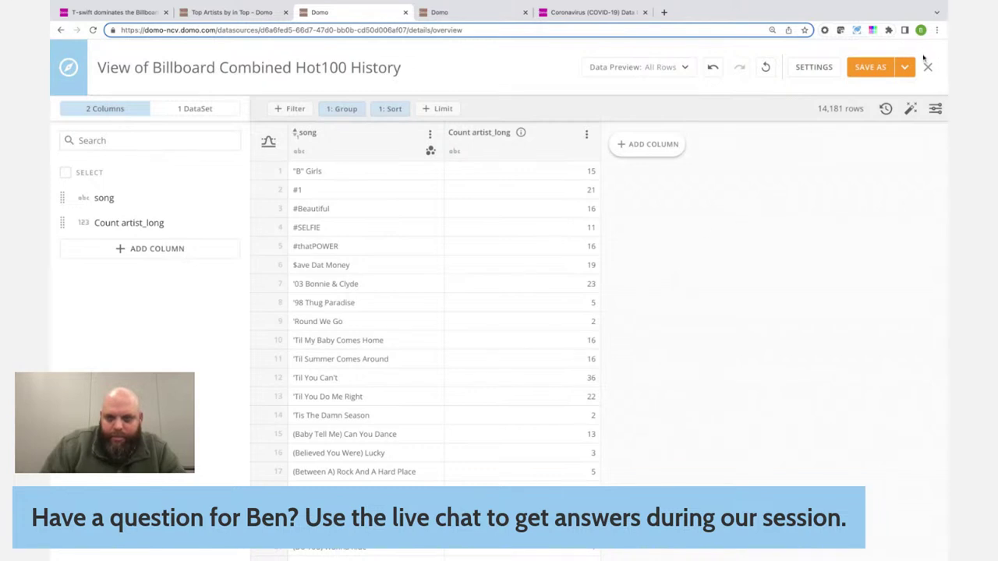
left_click(927, 67)
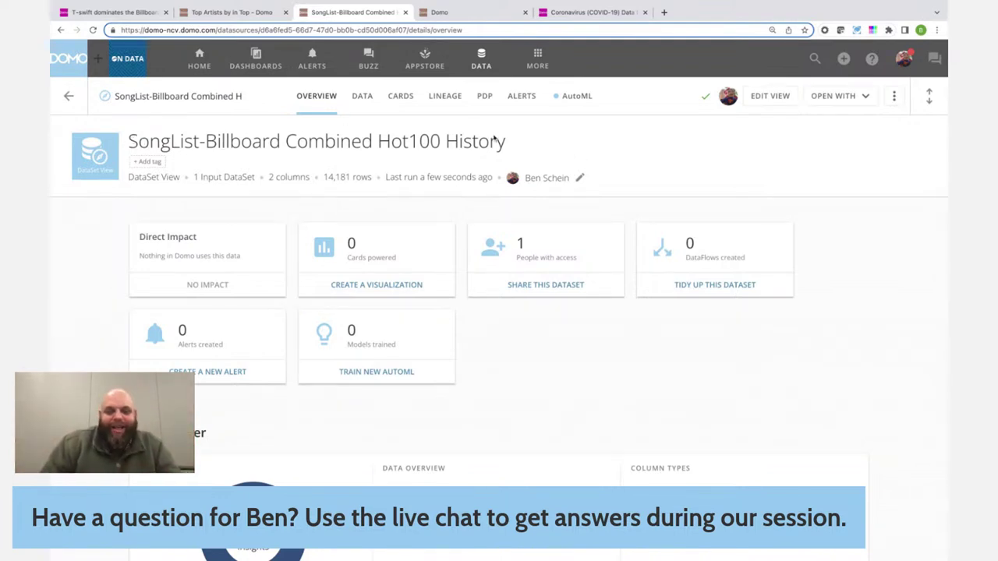
Go from the SongList view to its input dataset, Billboard Combined Hot100 History, and start another view of it.
mouse_move(233, 178)
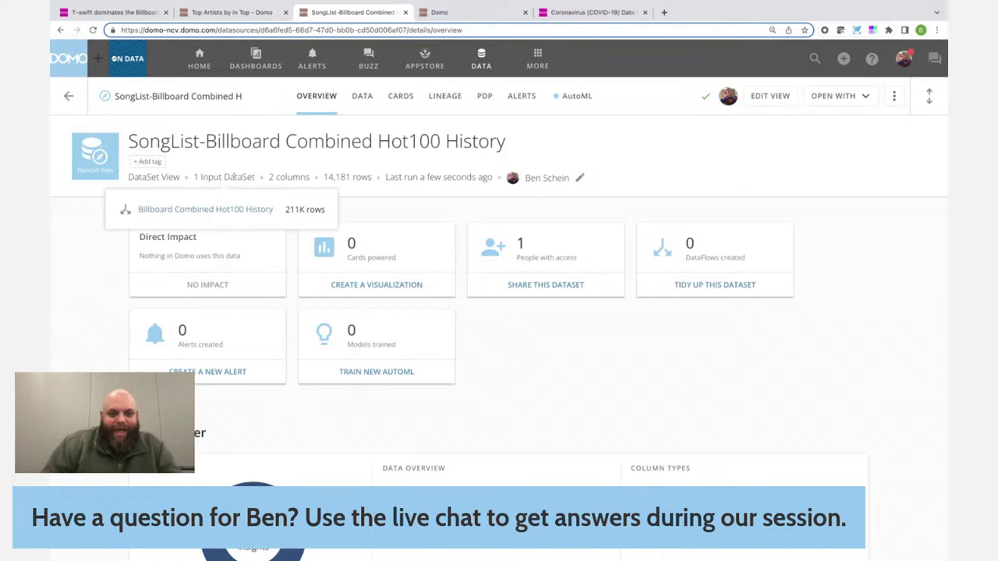
left_click(200, 209)
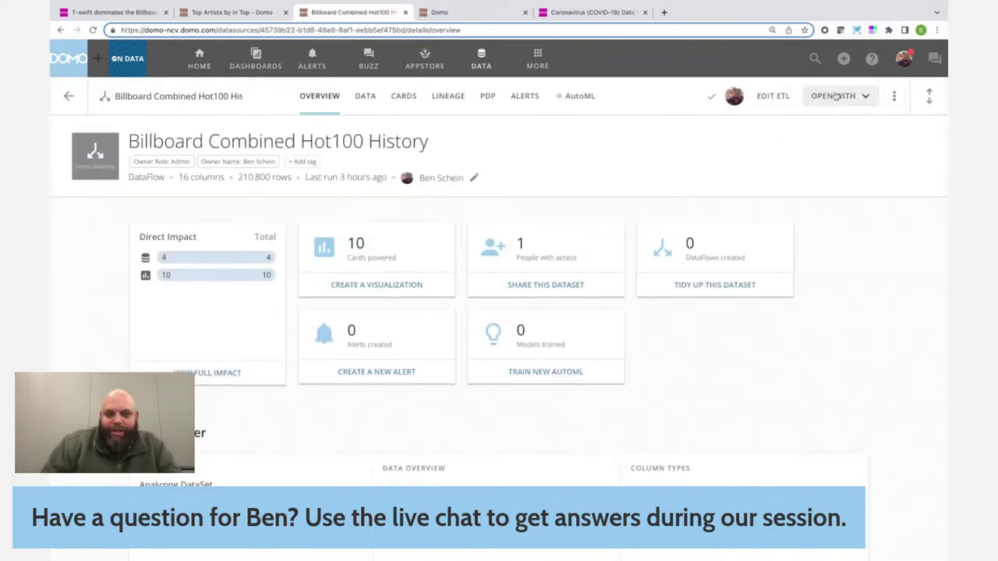
left_click(838, 96)
left_click(781, 157)
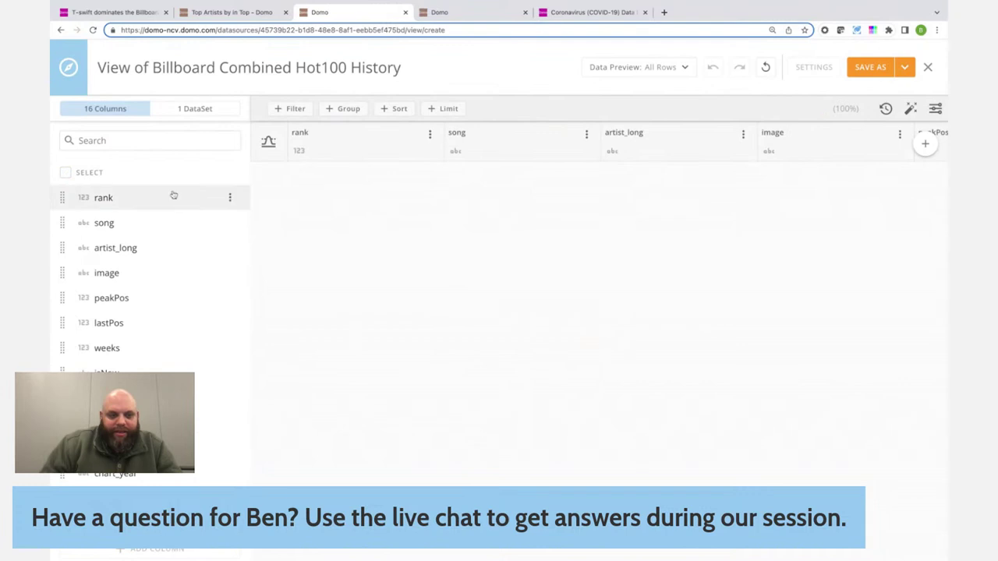
Group the new view by artist with a count of rank as the aggregation, and sort it by artist in ascending order.
left_click(345, 109)
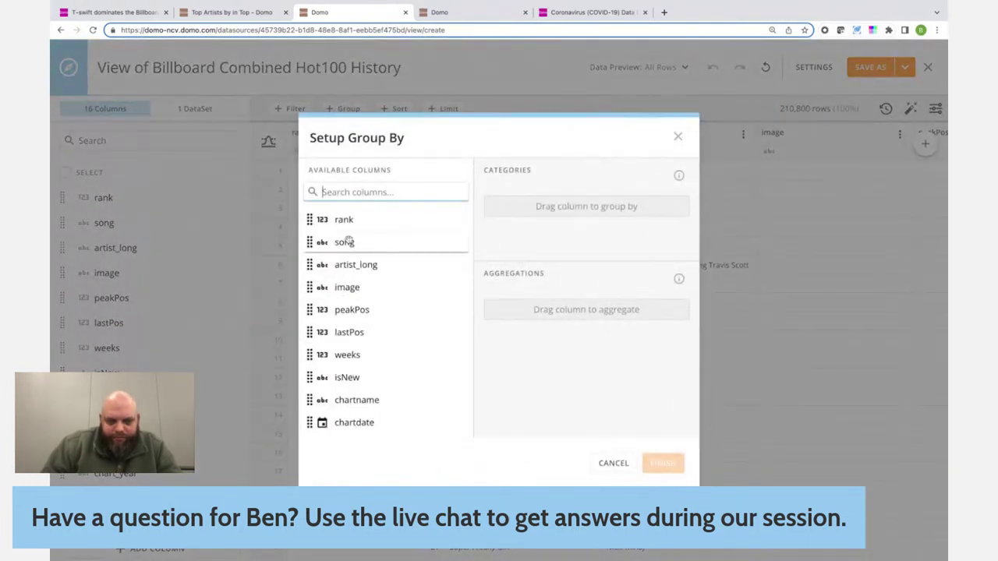
scroll(350, 325, "down", 2)
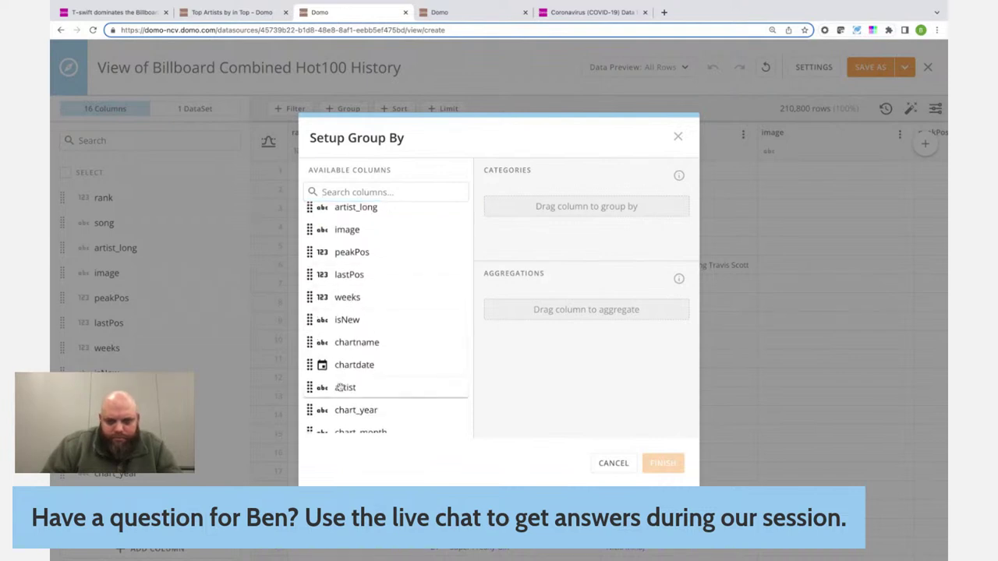
left_click(341, 388)
scroll(428, 245, "up", 2)
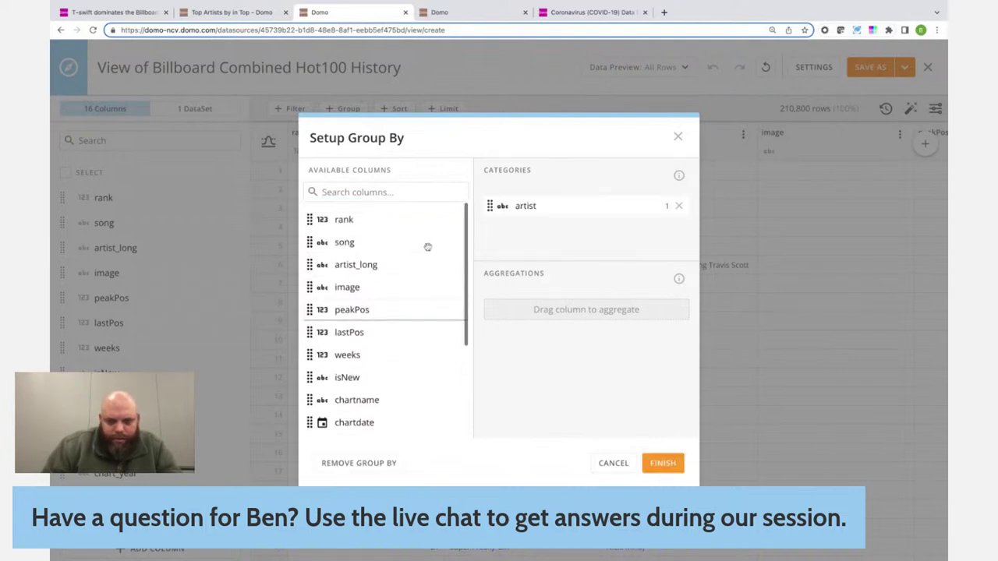
left_click(345, 220)
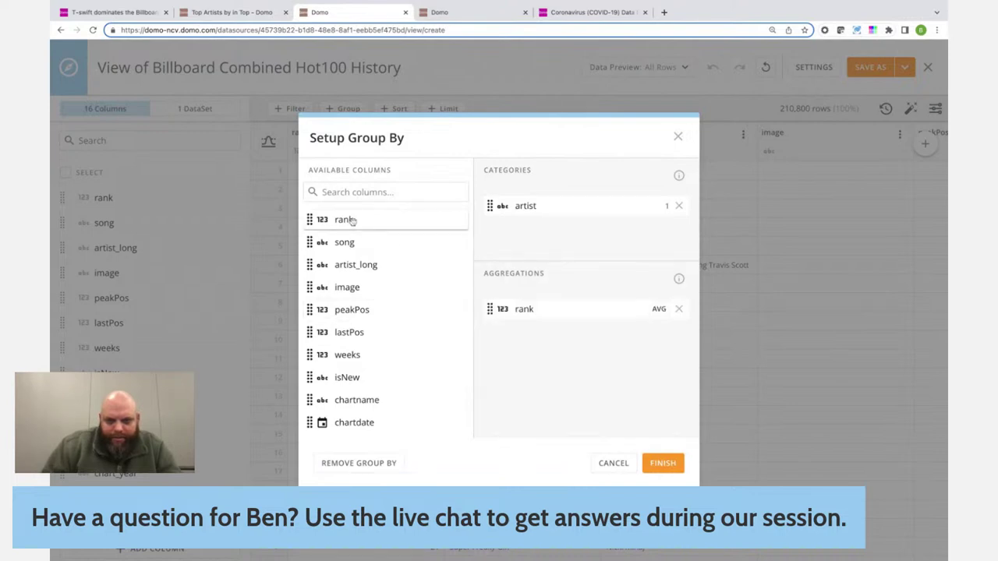
left_click(660, 309)
left_click(713, 221)
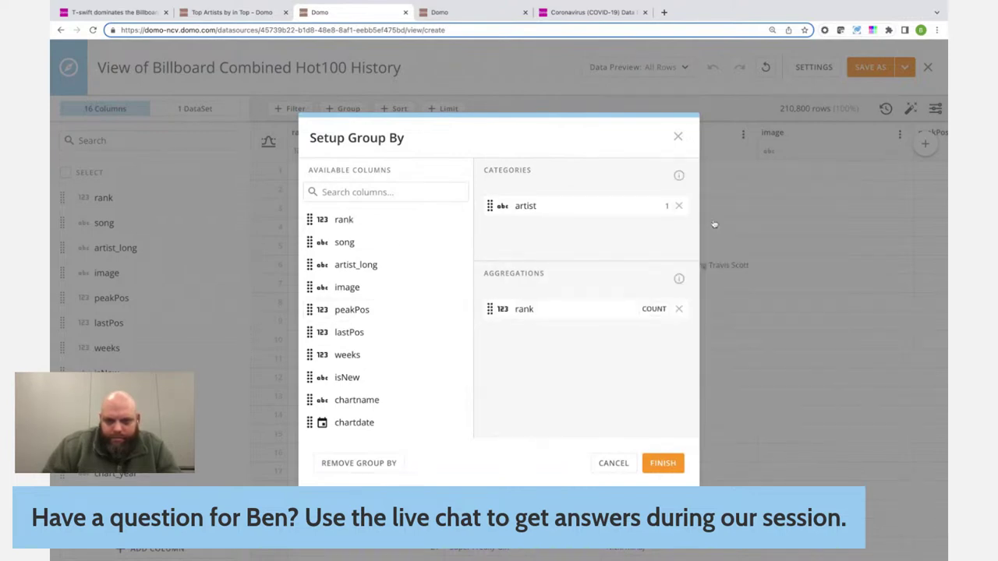
left_click(661, 458)
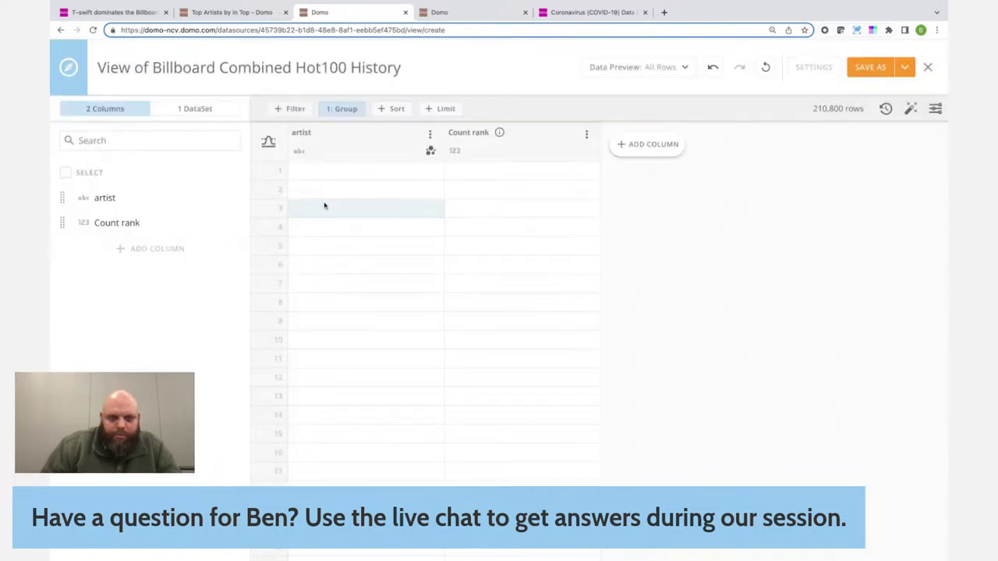
left_click(296, 134)
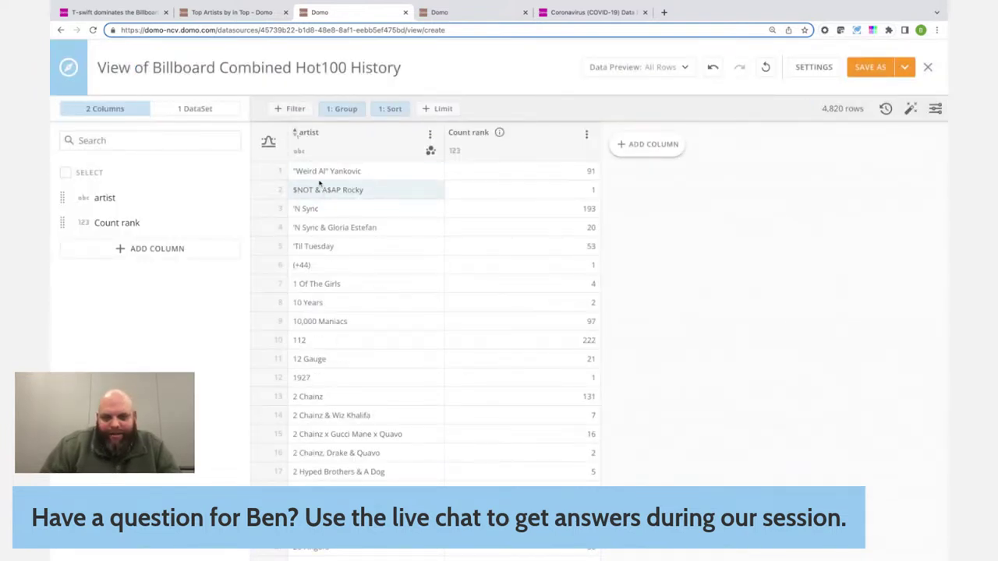
Save the grouped artist view as a new DataSet View named "Artist-Billboard Combined Hot100 History".
left_click(870, 68)
left_click(411, 244)
key("shift+Home")
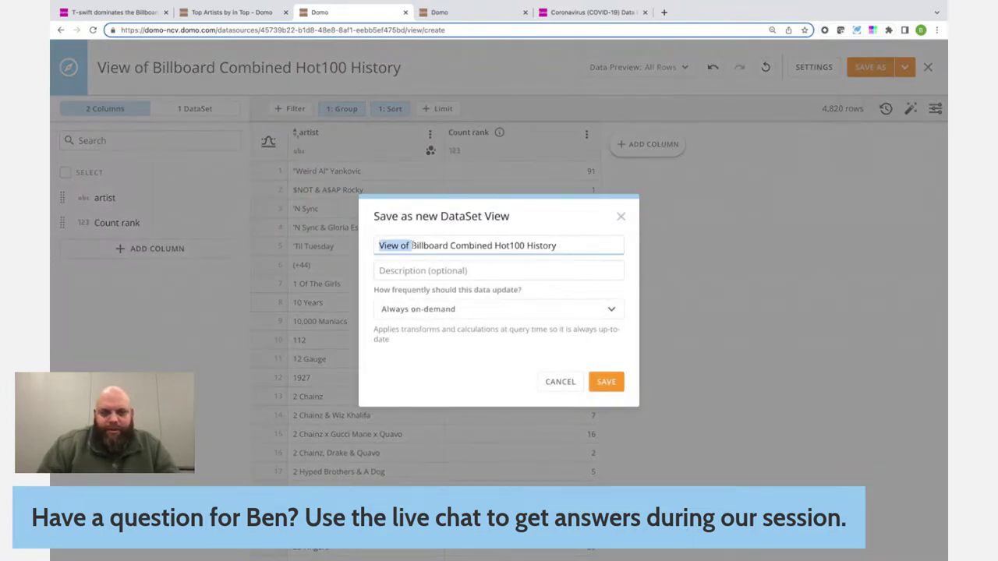
type("Artist-")
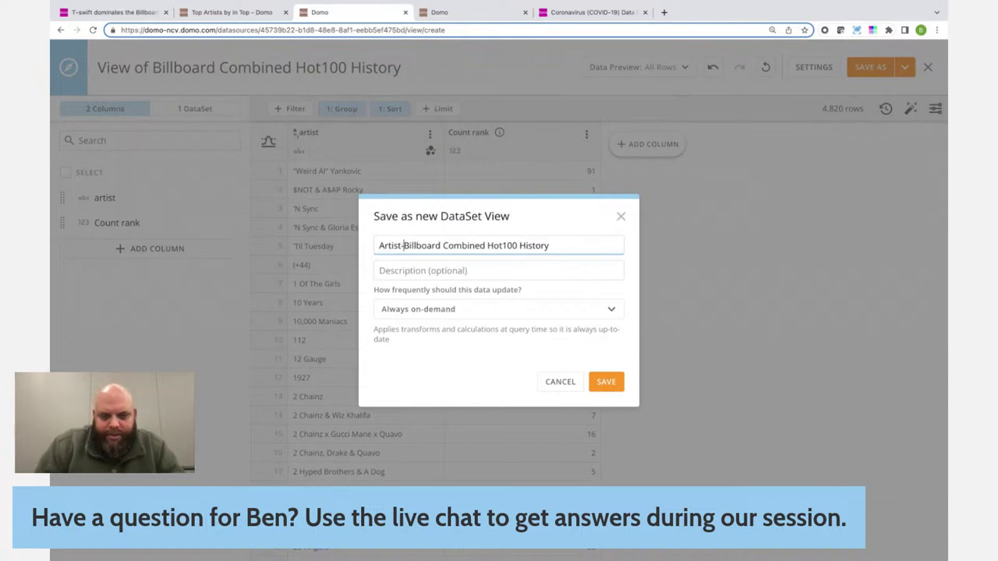
left_click(606, 382)
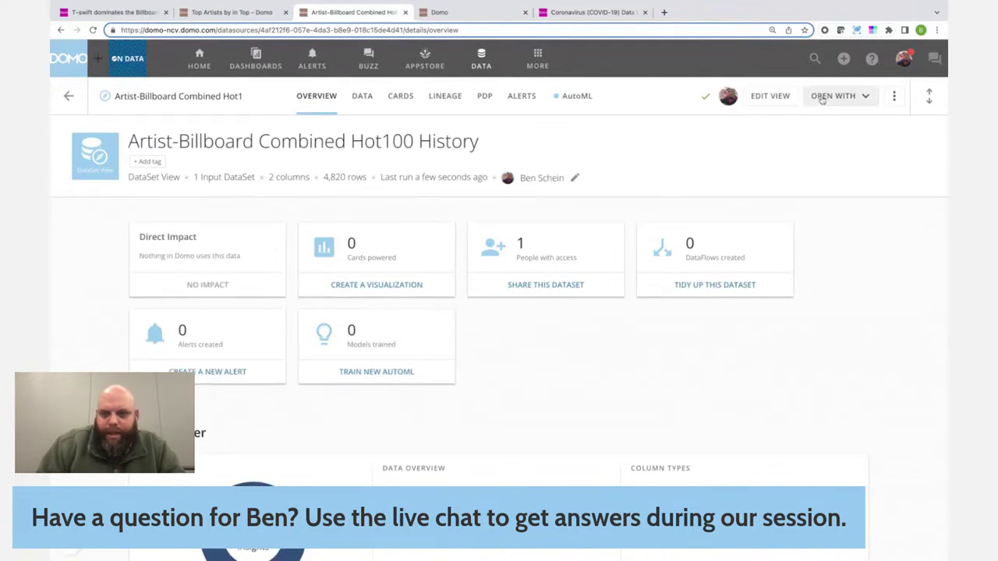
Start an ETL DataFlow from the Artist view and add the newest SongList-Billboard Combined Hot100 History view as a second input below it.
left_click(832, 96)
left_click(780, 195)
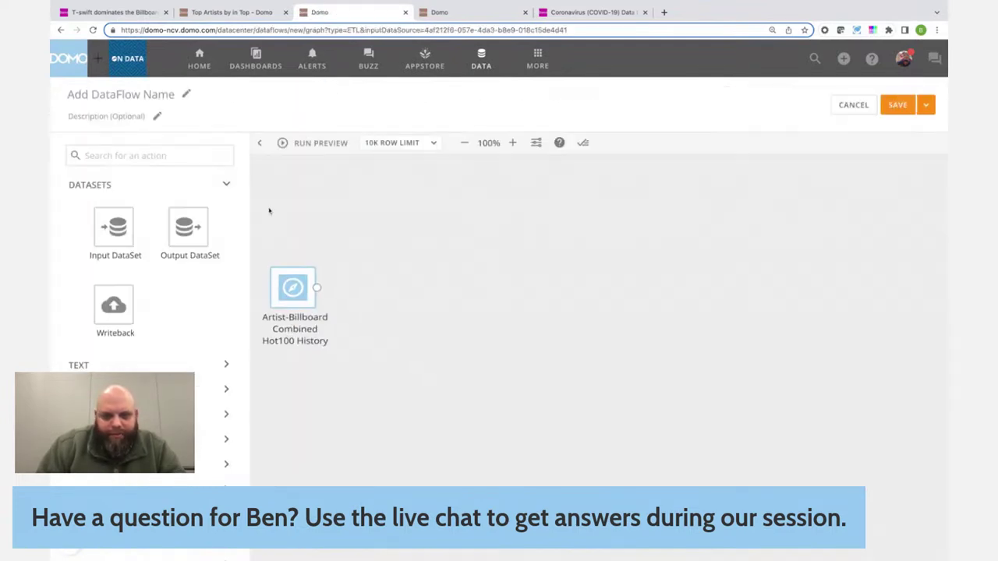
left_click_drag(302, 291, 310, 241)
left_click_drag(115, 226, 301, 347)
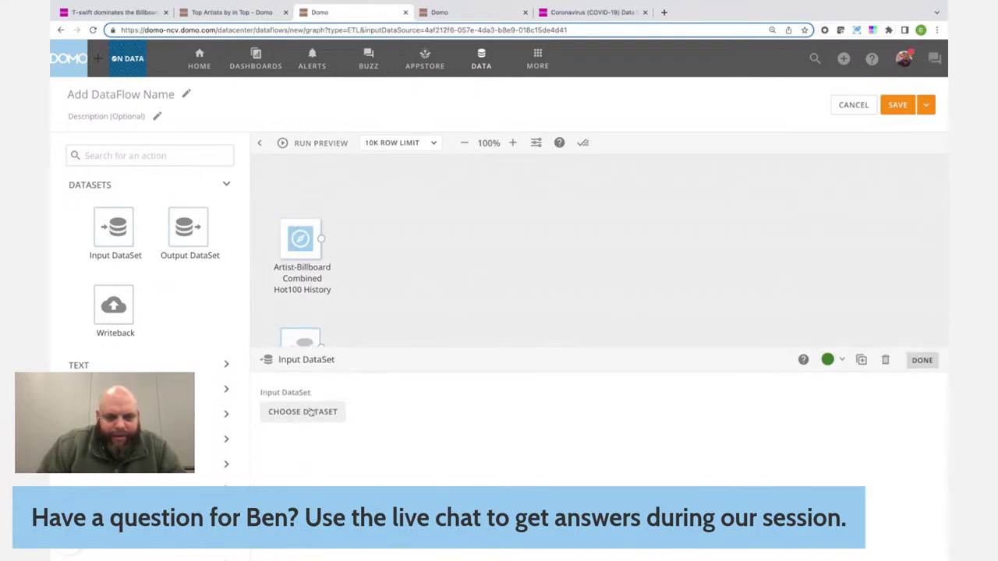
left_click(310, 412)
left_click(337, 267)
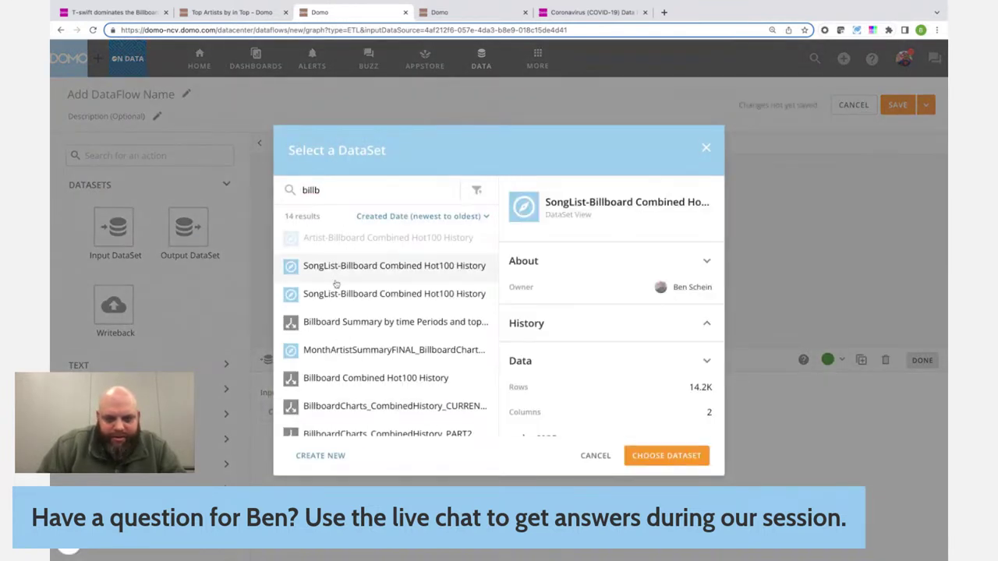
left_click(674, 459)
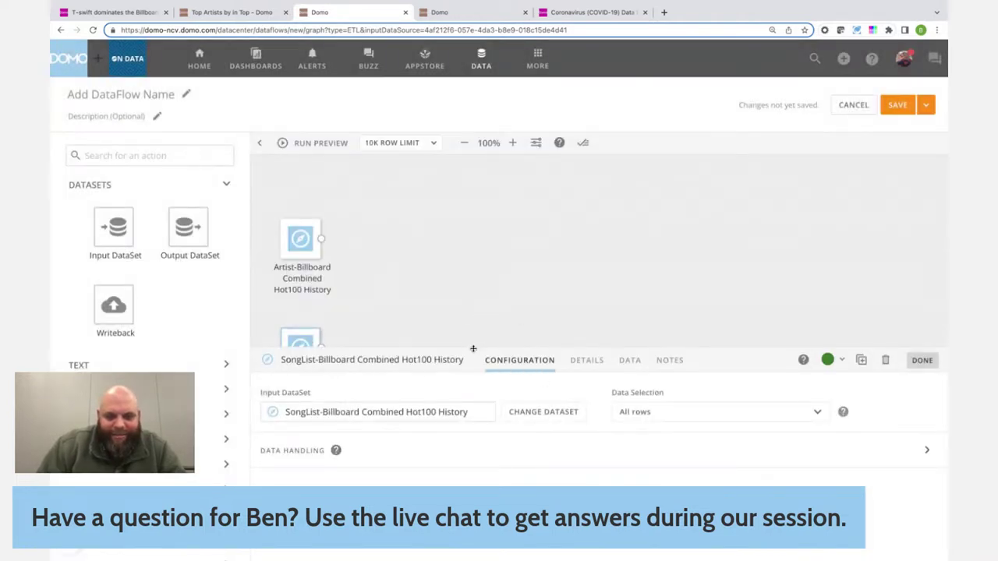
Place an Add Formula action beside the Artist input and connect the Artist dataset to it.
left_click(224, 187)
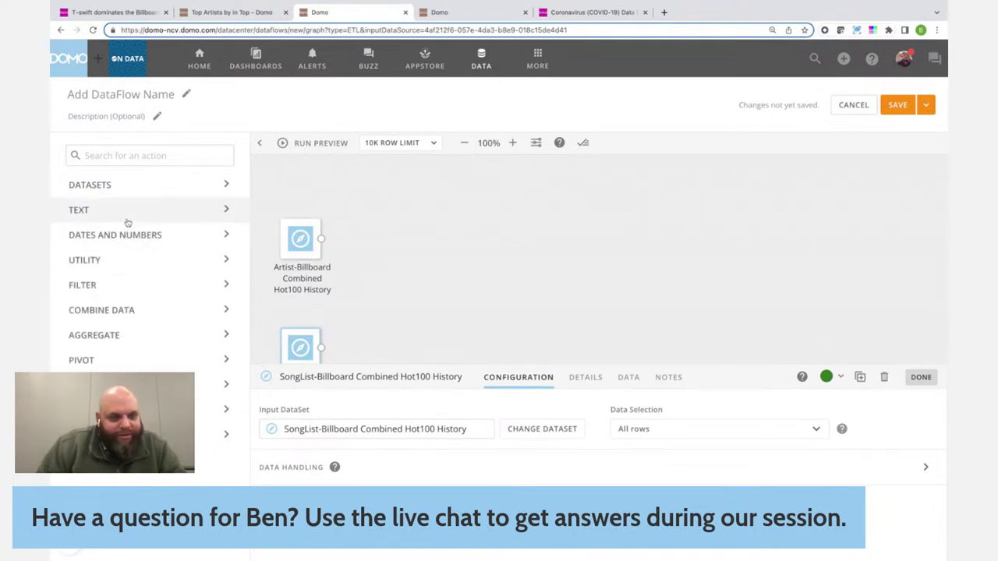
left_click(117, 258)
left_click_drag(179, 316, 388, 230)
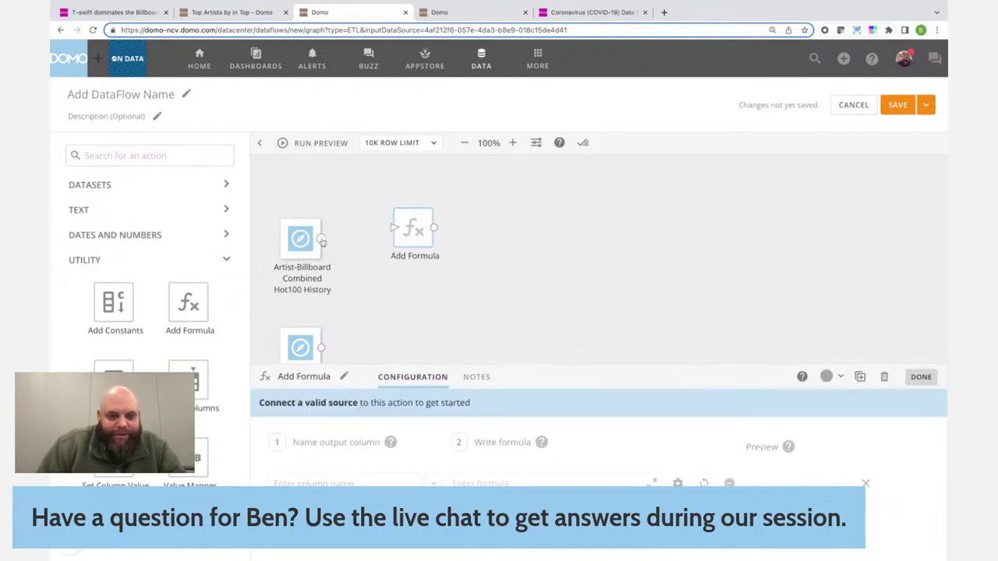
left_click_drag(321, 241, 404, 237)
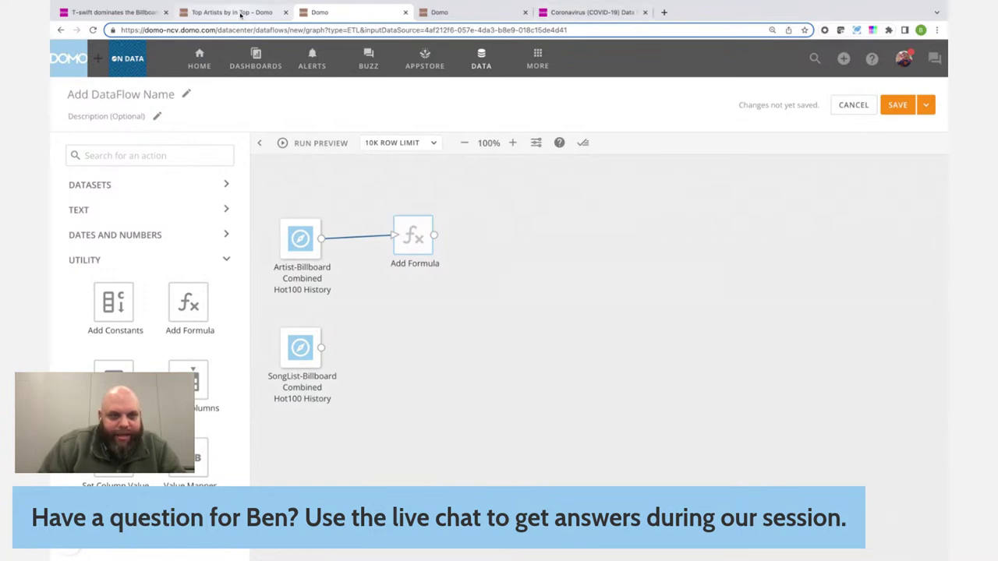
Return to the Billboard Hot 100 dashboard and open the search filter card in the DDX app editor.
left_click(232, 13)
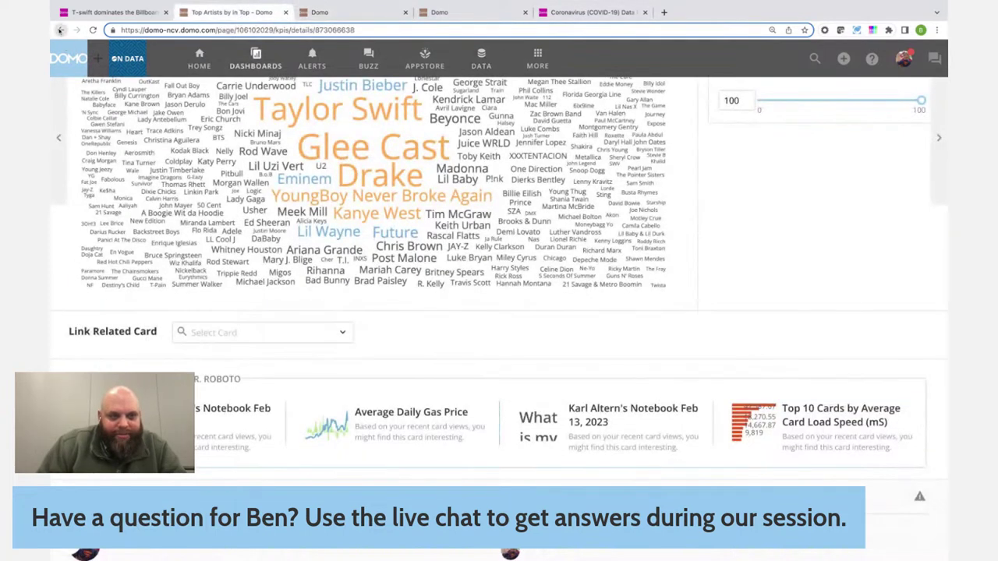
left_click(60, 30)
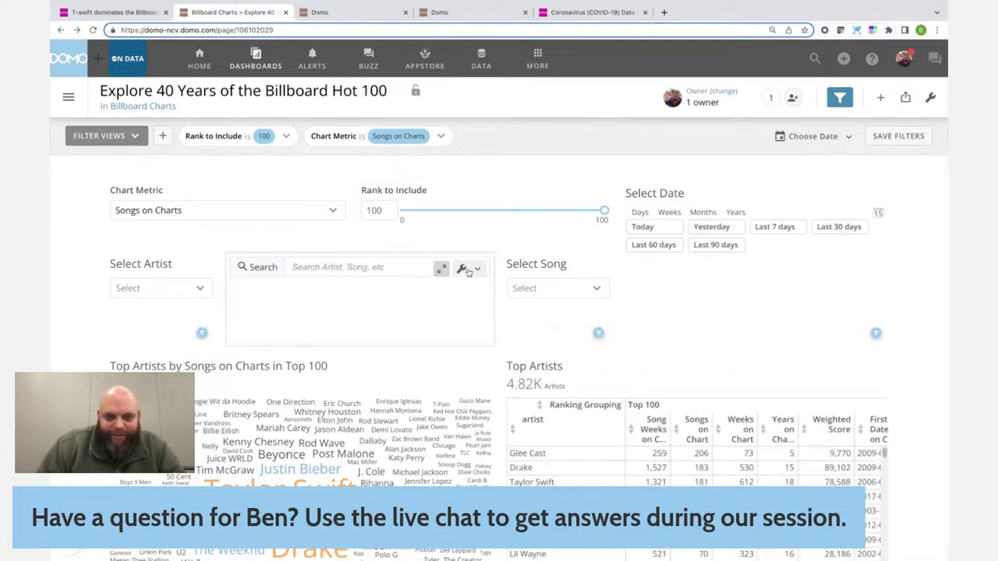
left_click(467, 266)
left_click(411, 184)
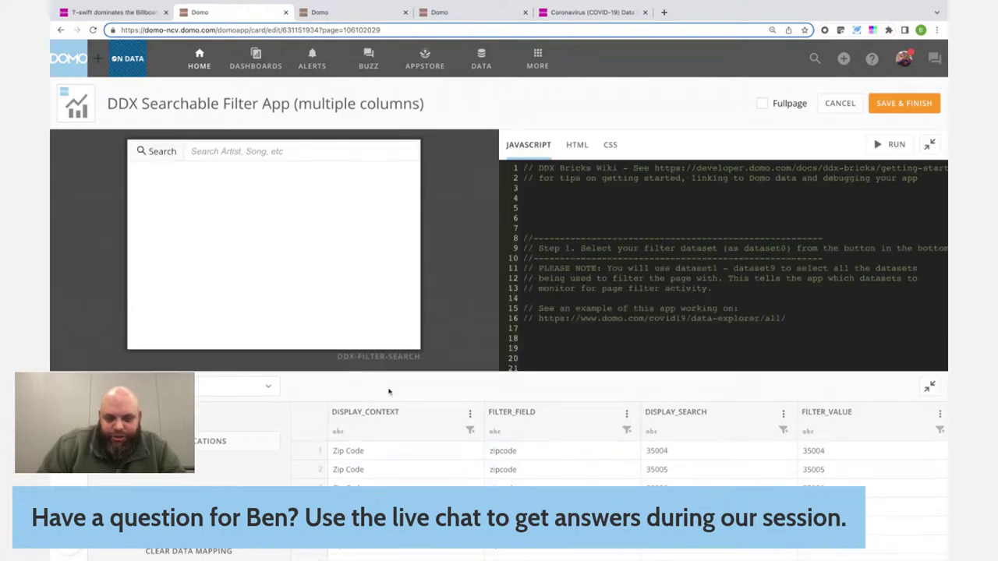
Copy the DISPLAY_SEARCH column name from the filter table column names in the app's JavaScript.
scroll(716, 274, "down", 5)
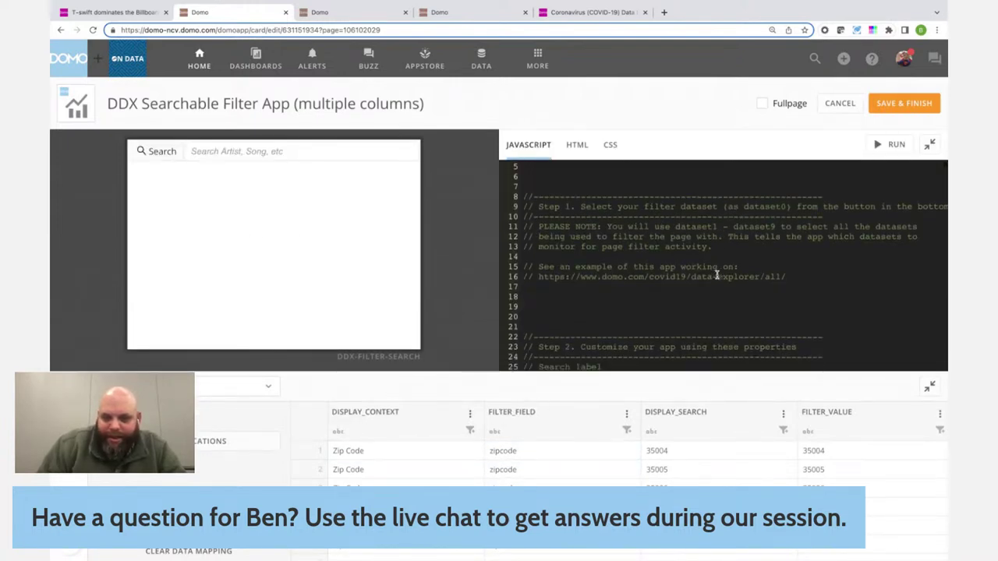
scroll(724, 265, "down", 1)
scroll(724, 265, "left", 1)
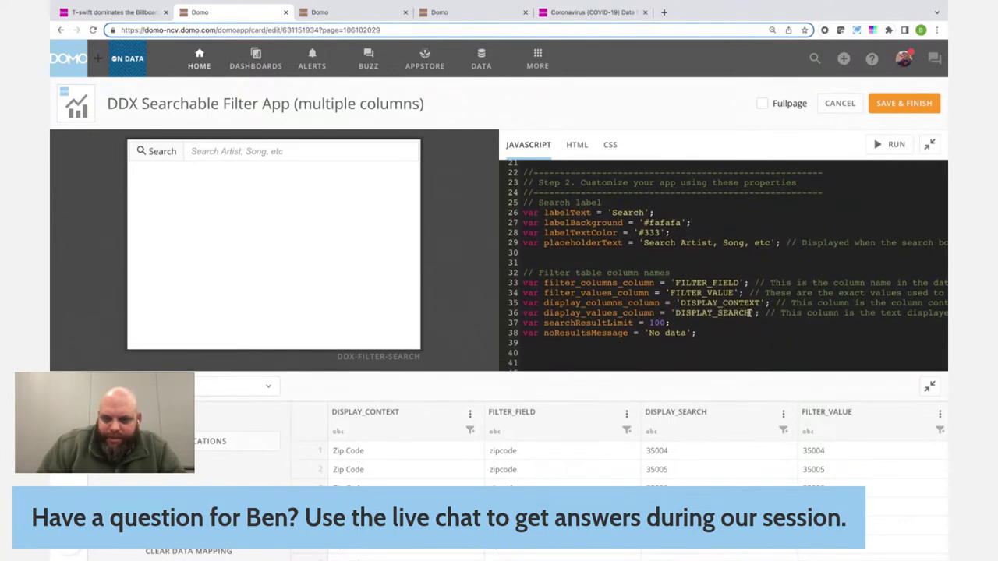
key("shift+Left")
key("shift+Left")
key("shift+Left")
key("shift+Left")
key("shift+Left")
key("shift+Left")
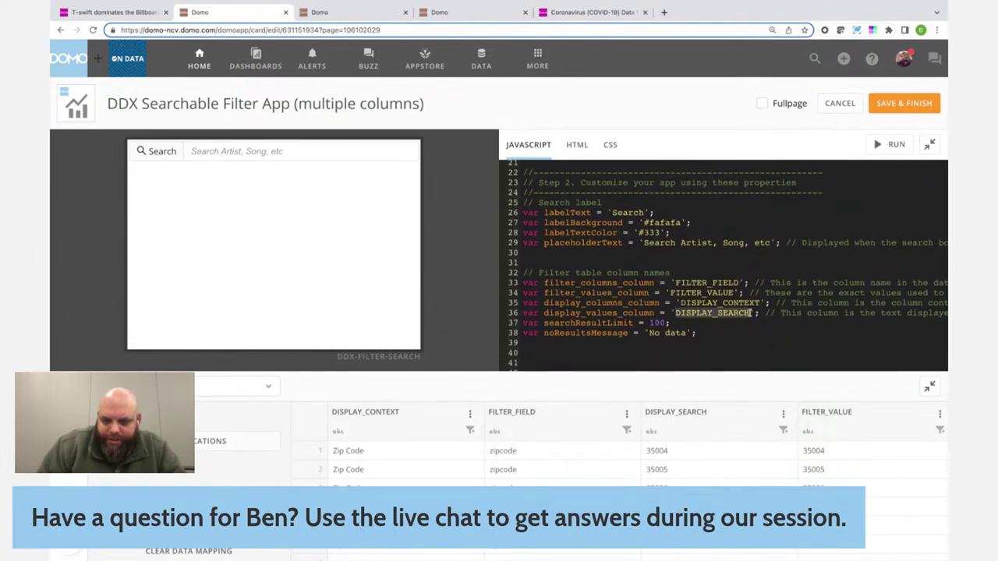
Back in the DataFlow, define a DISPLAY_SEARCH output column in the Add Formula action with the artist column as its formula.
left_click(466, 14)
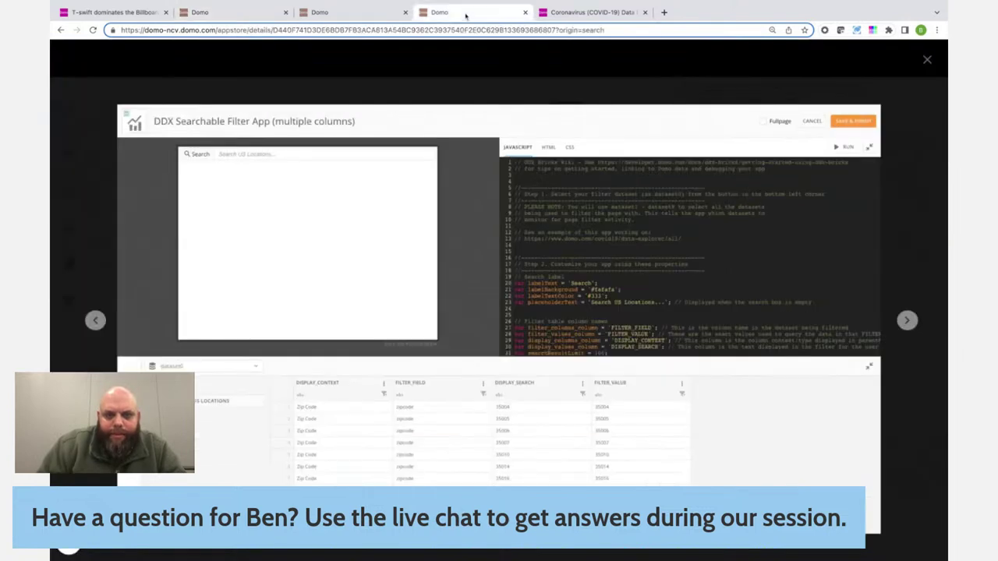
left_click(351, 12)
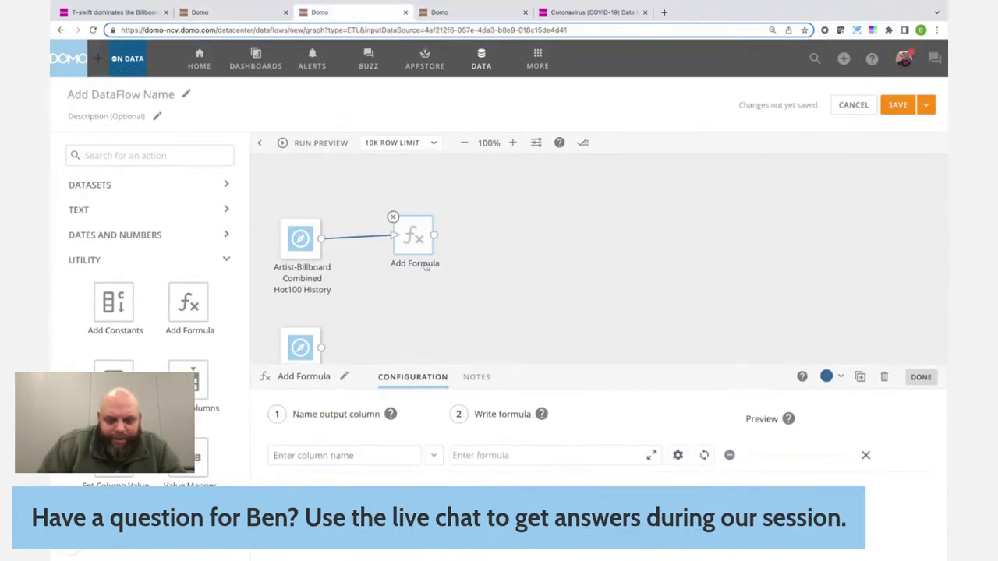
left_click_drag(531, 368, 523, 304)
left_click(334, 384)
type("DISPLAY_SEARCH")
left_click(495, 390)
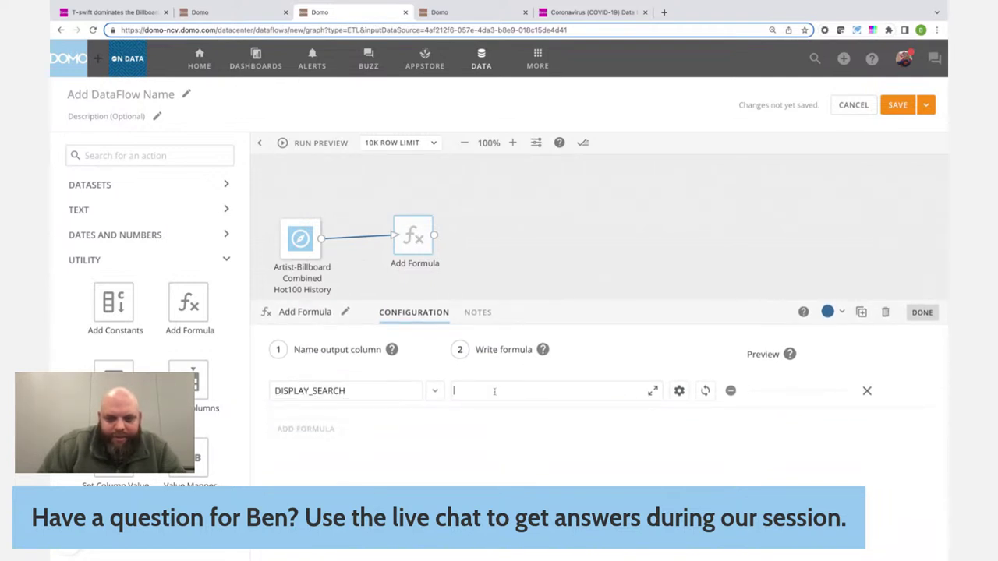
type("arti")
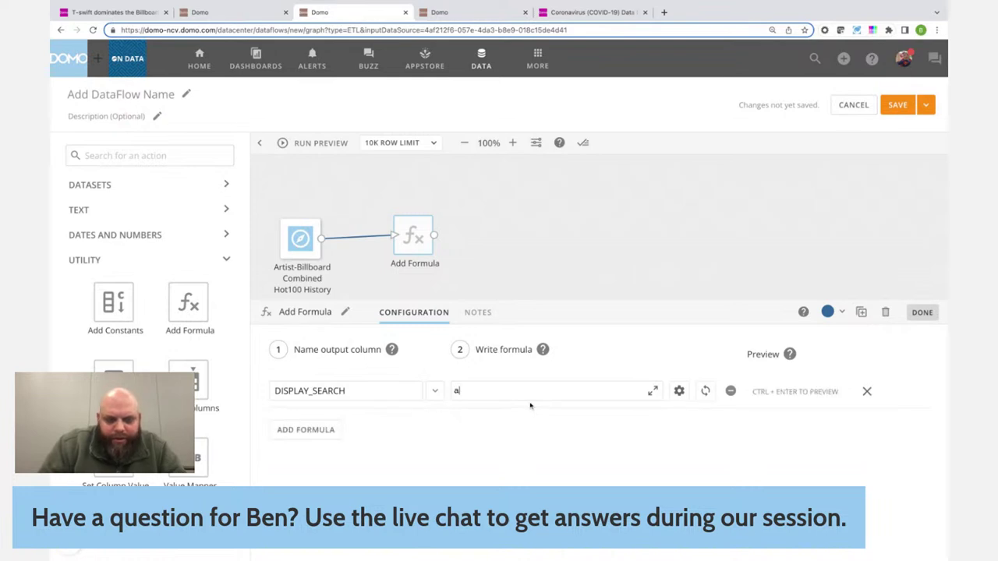
key("Return")
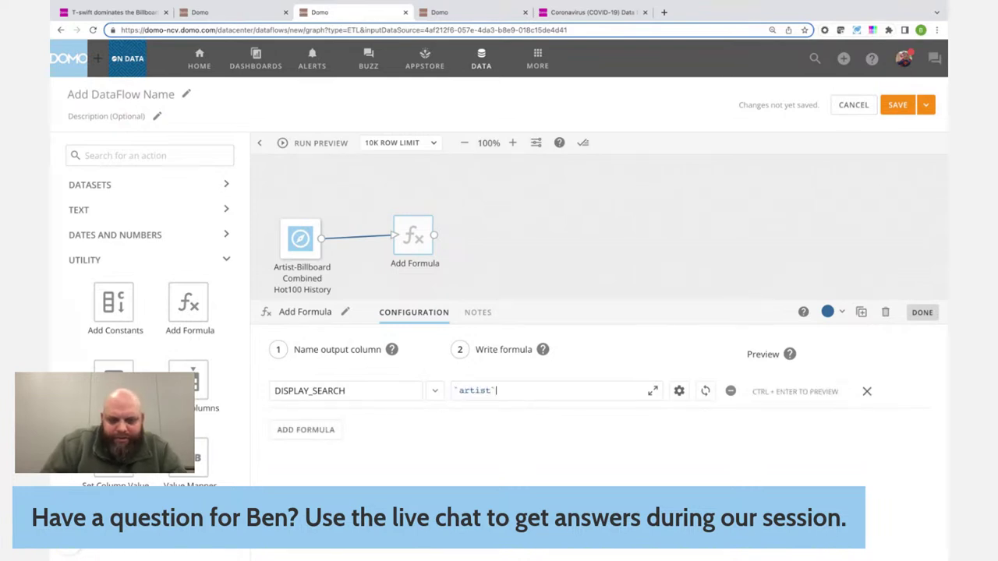
Add a second formula row and copy the DISPLAY_CONTEXT column name from the app's JavaScript.
left_click(329, 442)
left_click(234, 12)
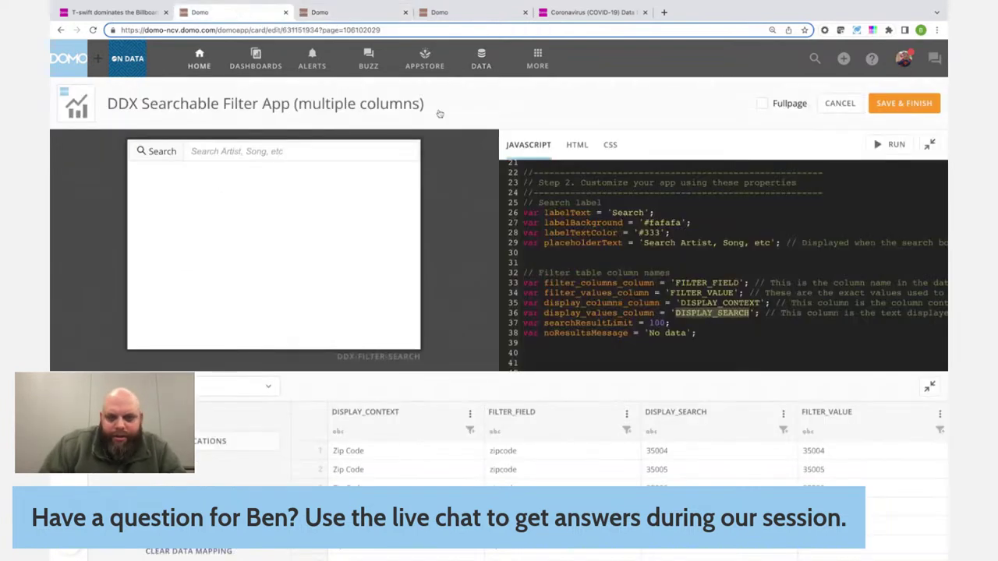
left_click(760, 304)
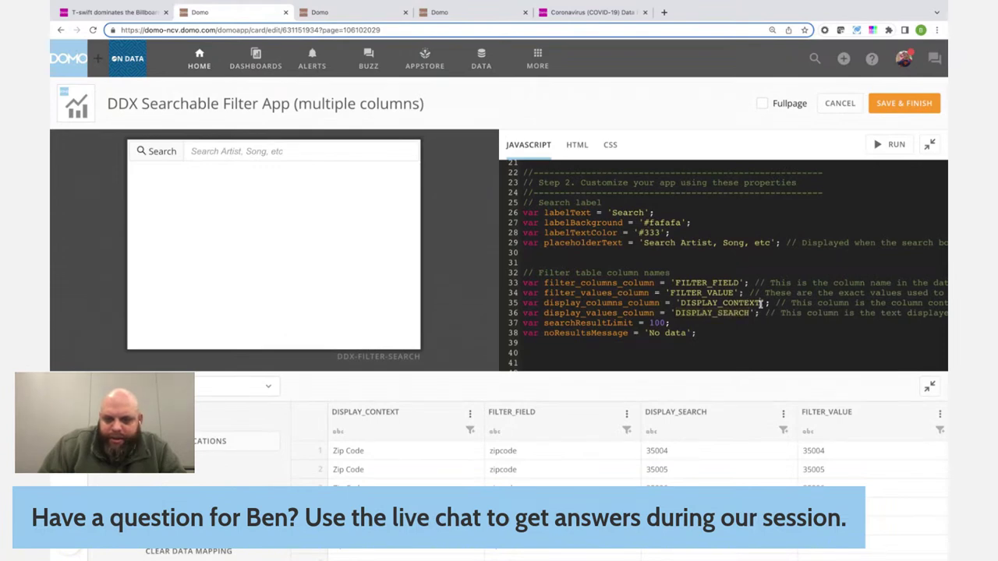
key("shift+Left")
key("shift+Left")
key("shift+Left")
key("shift+Left")
key("shift+Left")
key("shift+Left")
key("shift+Left")
key("shift+Left")
key("shift+Left")
key("shift+Left")
key("shift+Left")
key("shift+Left")
key("shift+Left")
key("shift+Left")
key("shift+Left")
key("ctrl+c")
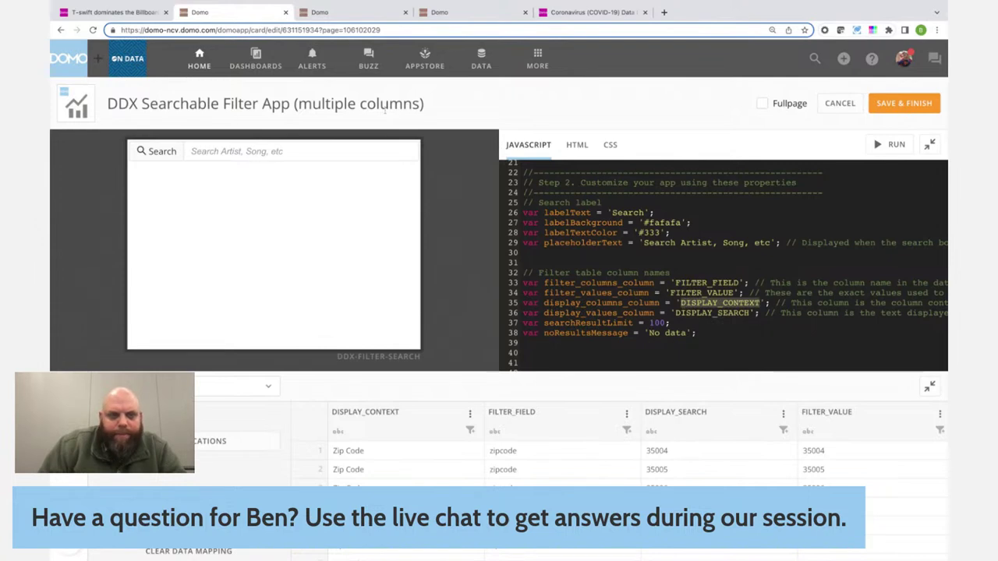
Name the second formula's output column DISPLAY_CONTEXT and set its formula to the text 'Artist'.
left_click(351, 12)
left_click(351, 425)
key("ctrl+v")
left_click(495, 428)
type("`Artist`")
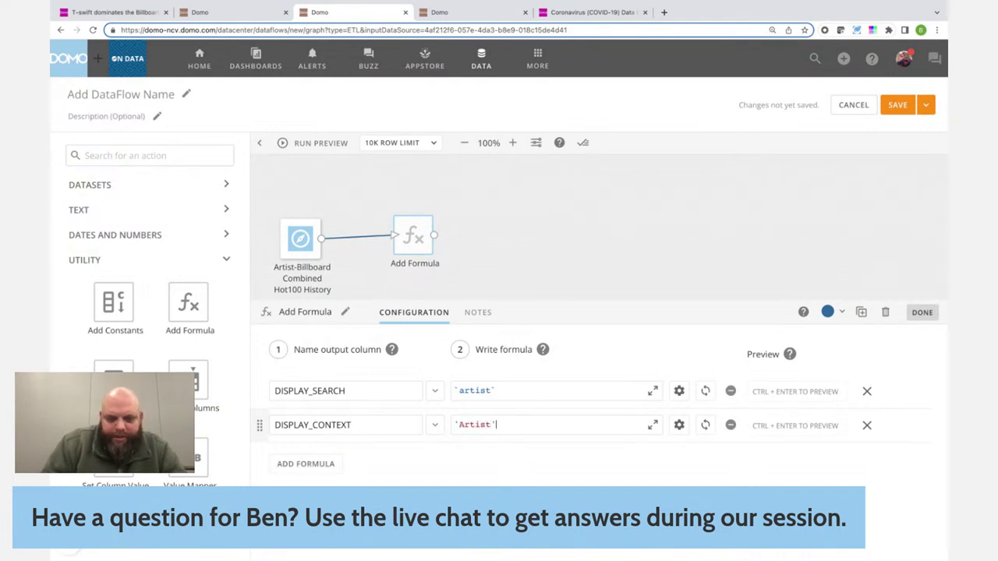
Add a third formula row with the column name FILTER_FIELD copied from the app's JavaScript and the text 'artist' as its formula.
left_click(305, 464)
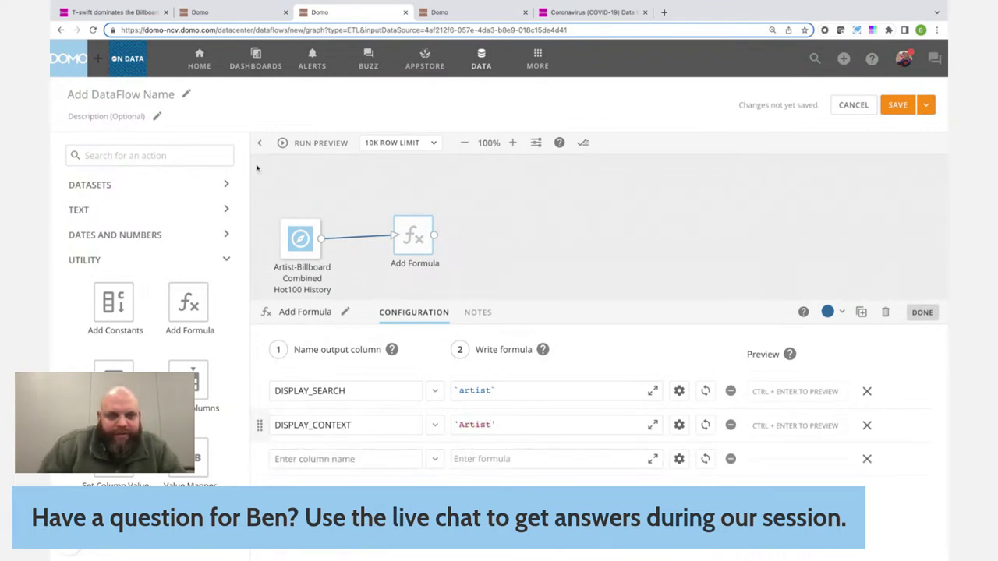
left_click(229, 14)
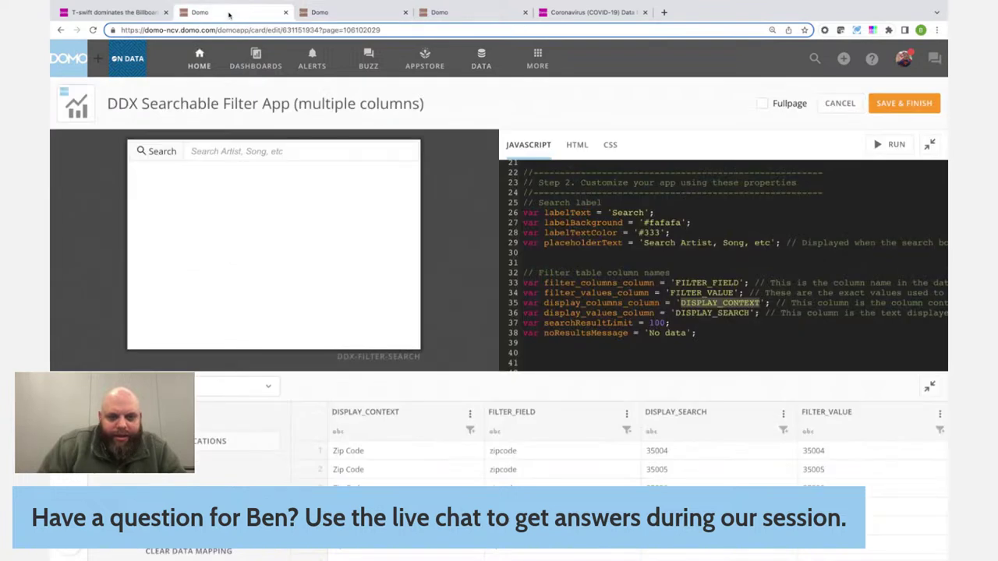
double_click(741, 283)
key("ctrl+c")
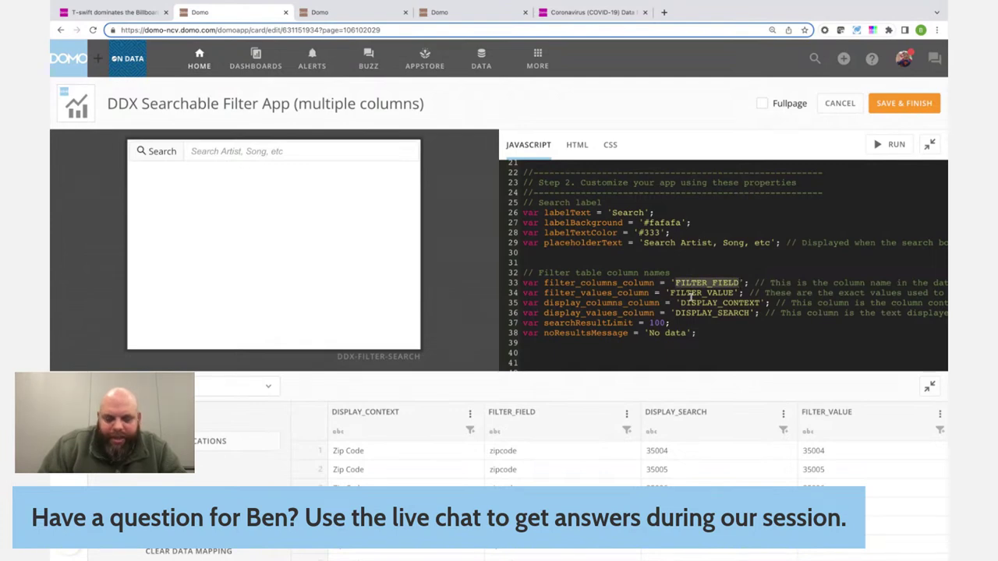
left_click(460, 14)
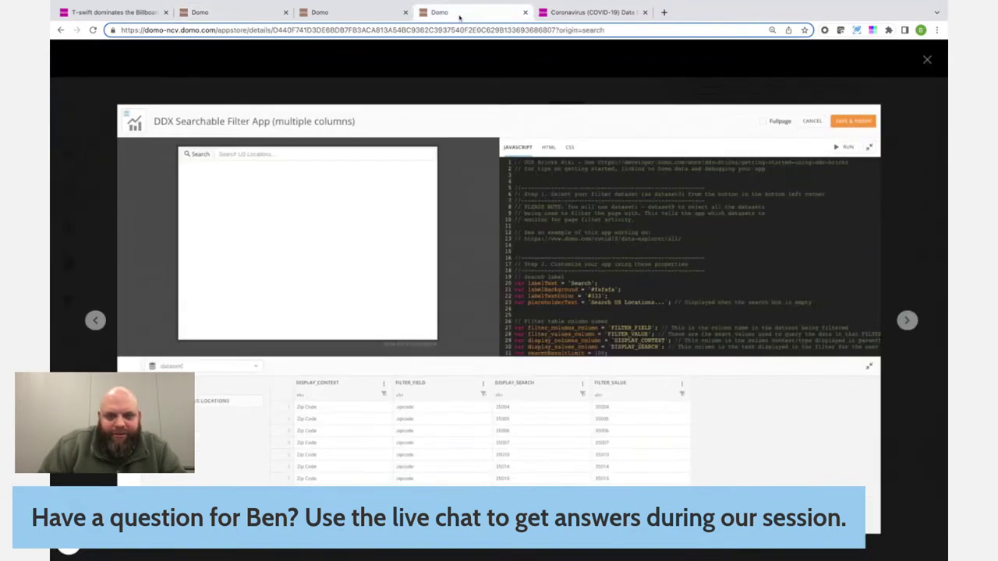
left_click(369, 14)
left_click(323, 459)
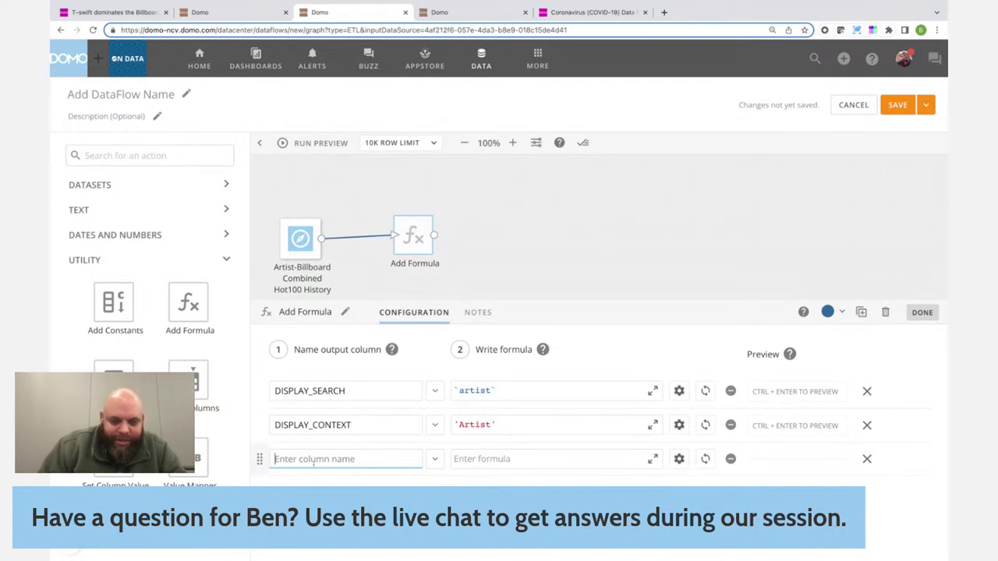
key("ctrl+v")
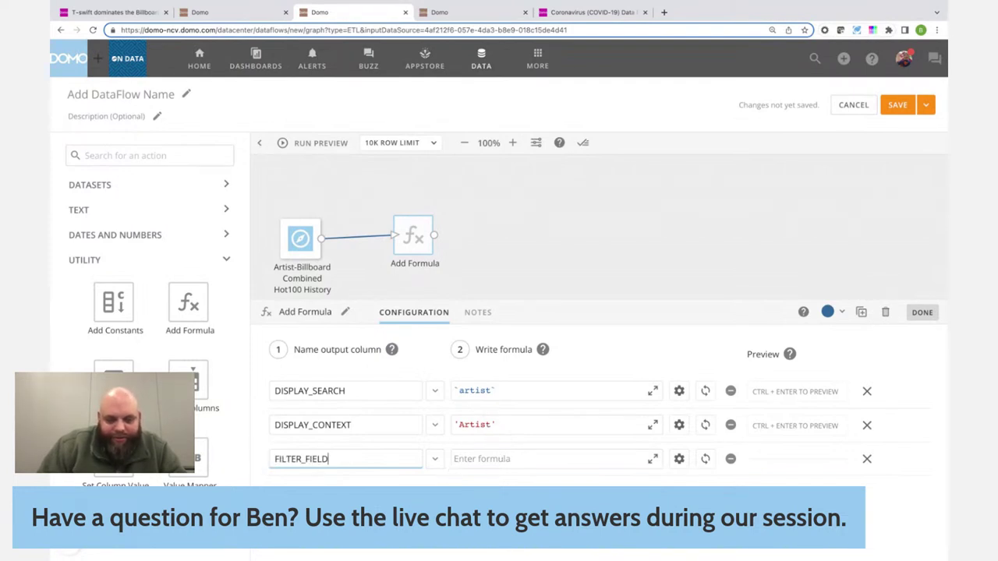
left_click(494, 461)
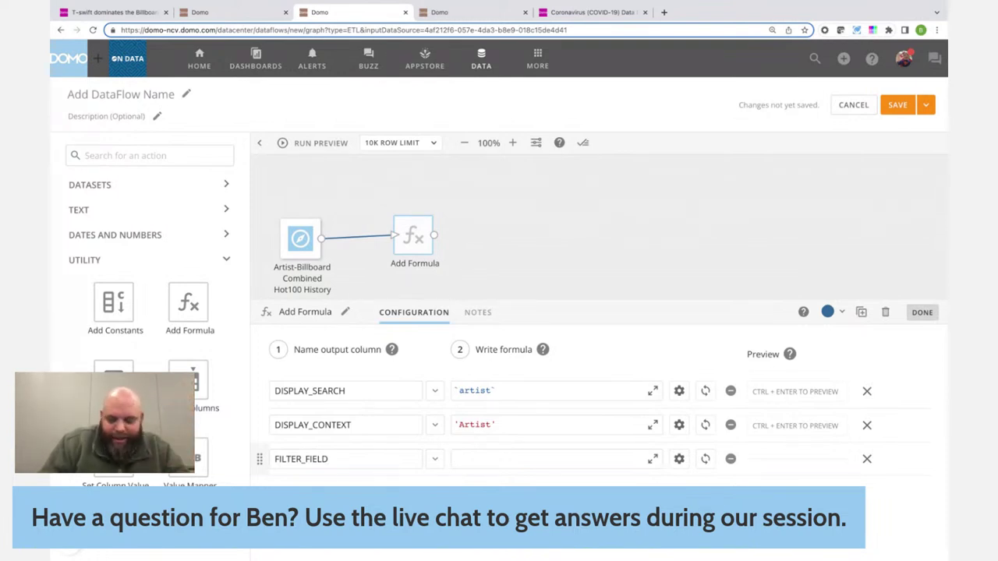
type("`artist`")
Add a fourth formula row for the FILTER_VALUE column named in the app's JavaScript, and finish the Add Formula configuration.
left_click(345, 484)
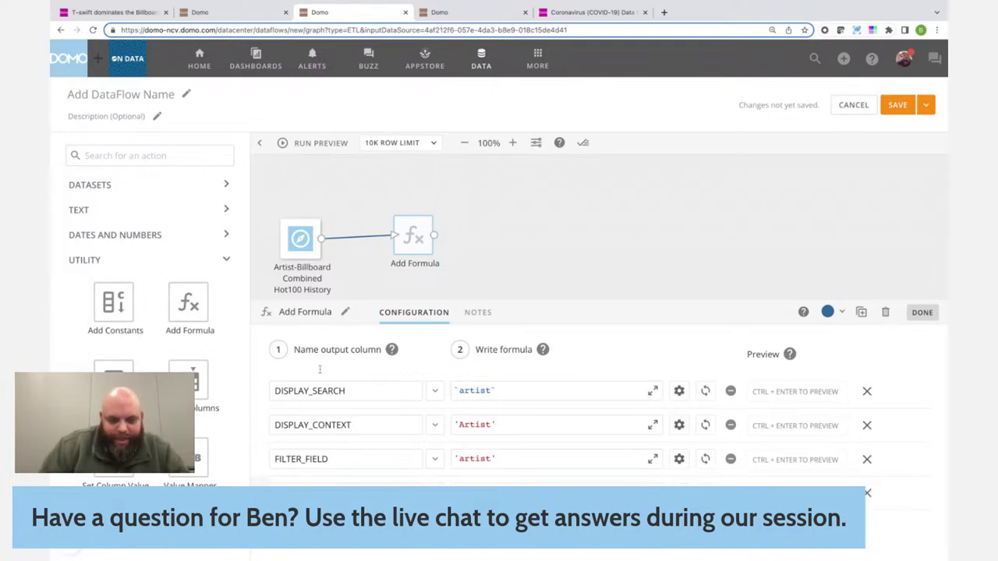
left_click(226, 11)
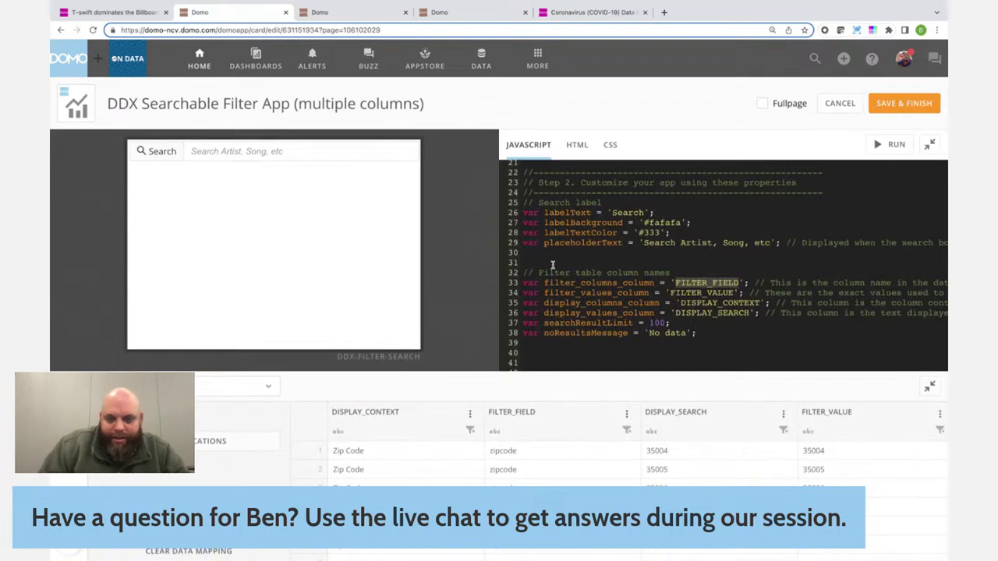
double_click(736, 291)
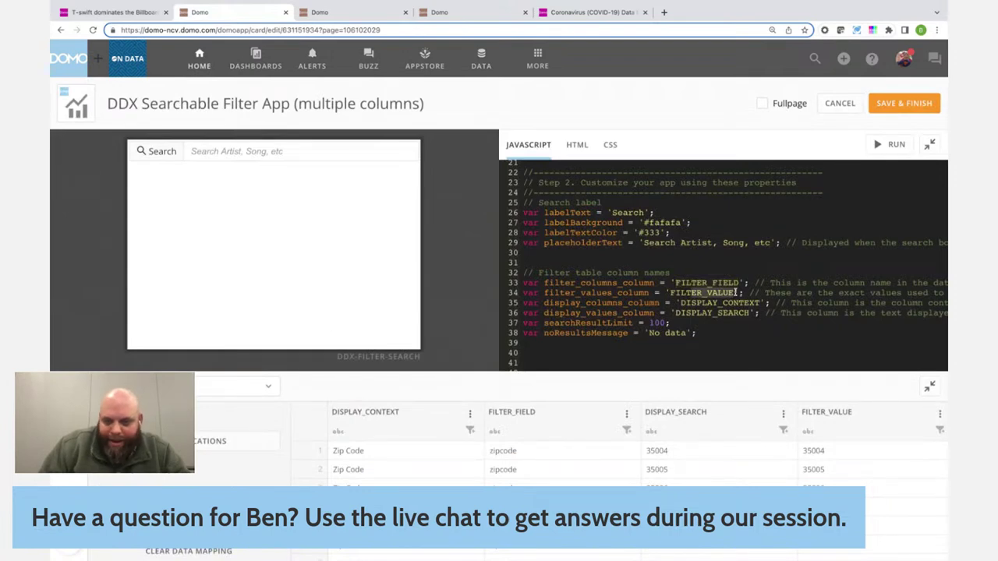
left_click(343, 12)
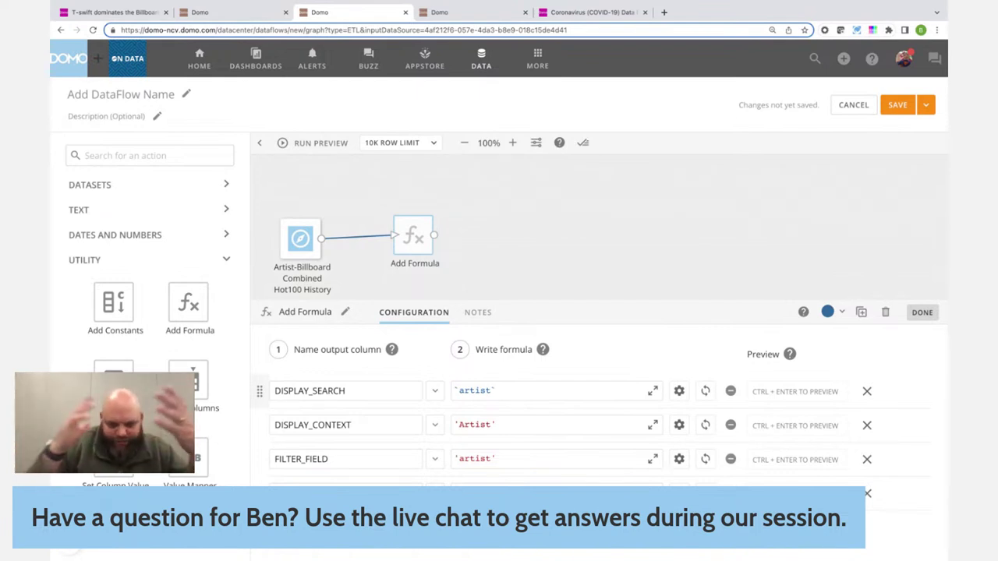
left_click(922, 313)
Duplicate the Add Formula action, place the copy beside the SongList input, and connect the SongList dataset to it.
left_click(411, 238)
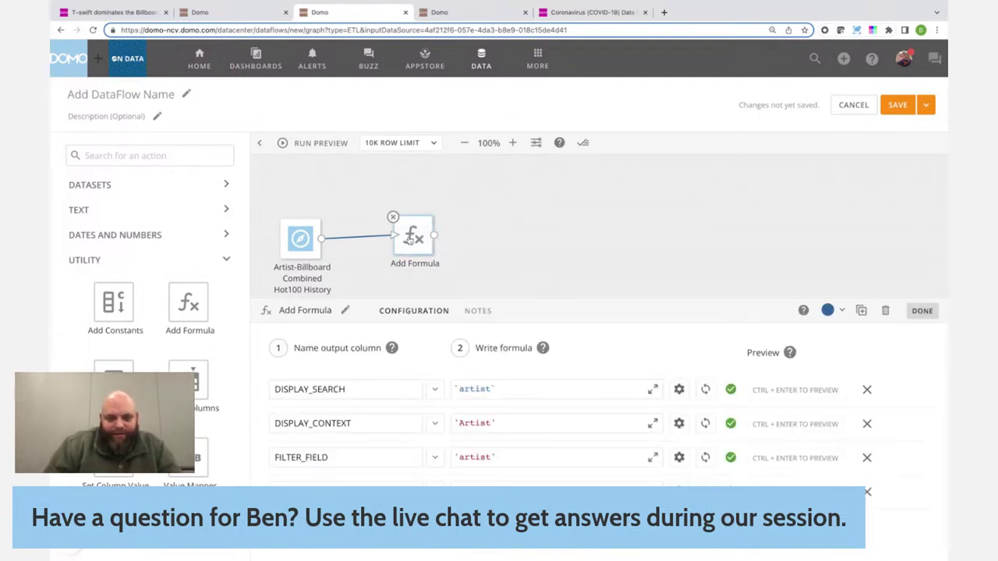
left_click(862, 312)
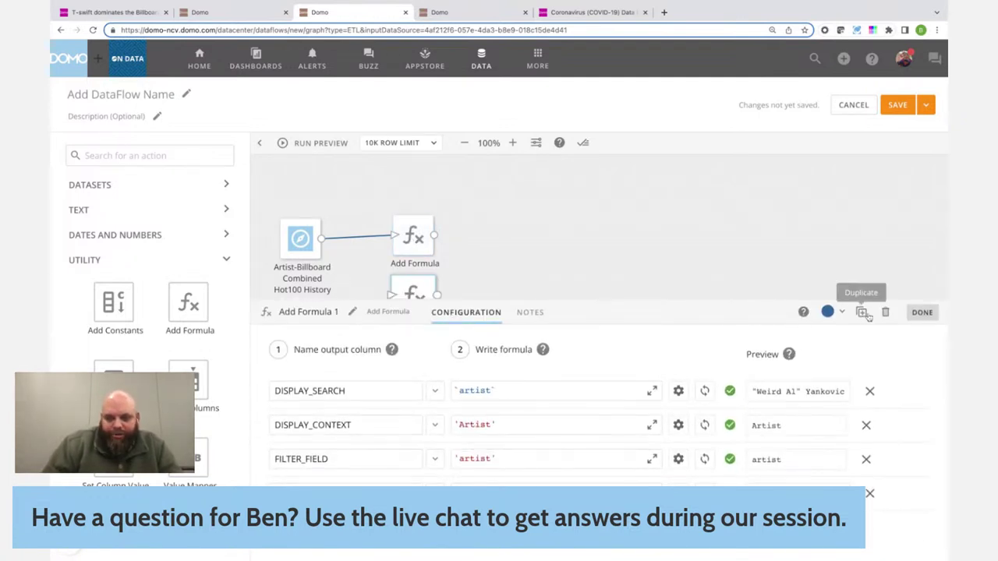
left_click(922, 312)
left_click_drag(413, 297, 428, 364)
left_click(364, 299)
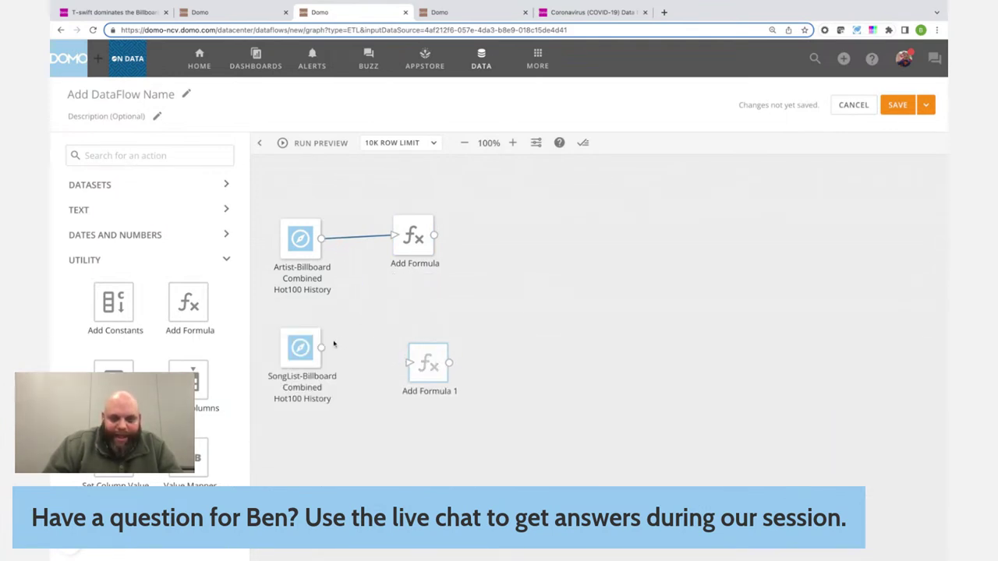
left_click_drag(325, 351, 408, 363)
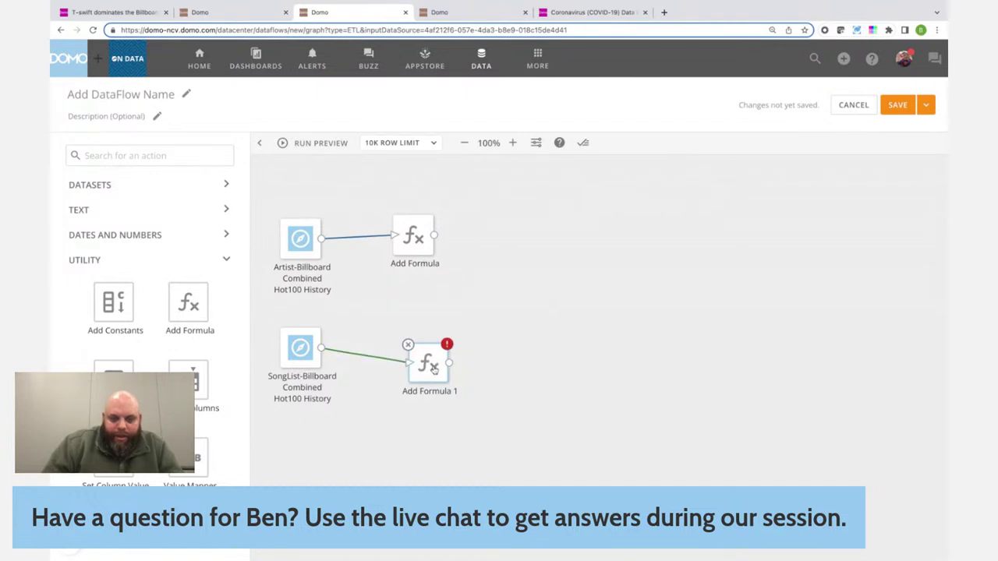
In the copied Add Formula action, set DISPLAY_SEARCH to the `song` column, DISPLAY_CONTEXT to 'Song' and FILTER_FIELD to 'song'.
left_click(432, 366)
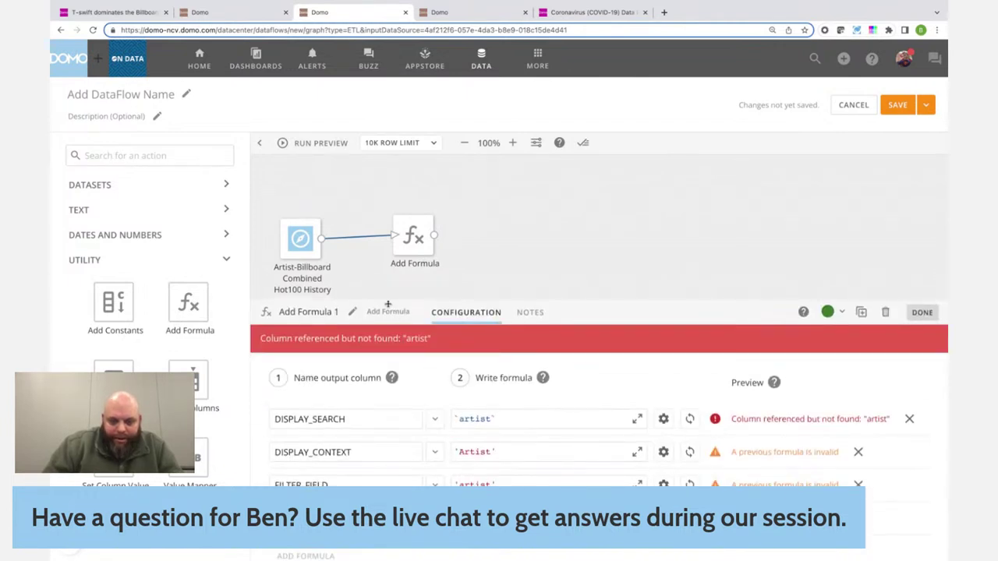
triple_click(506, 421)
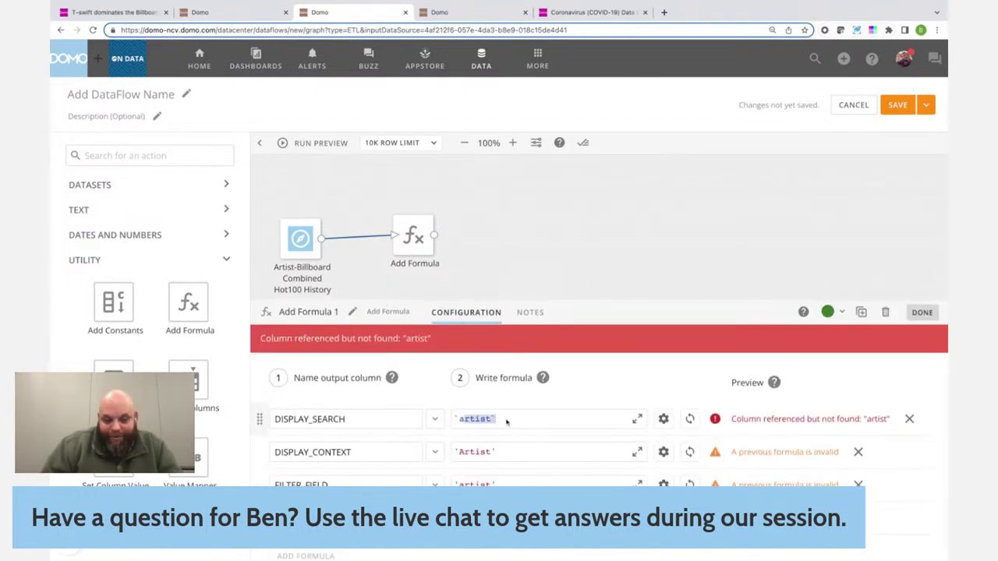
type("`song`")
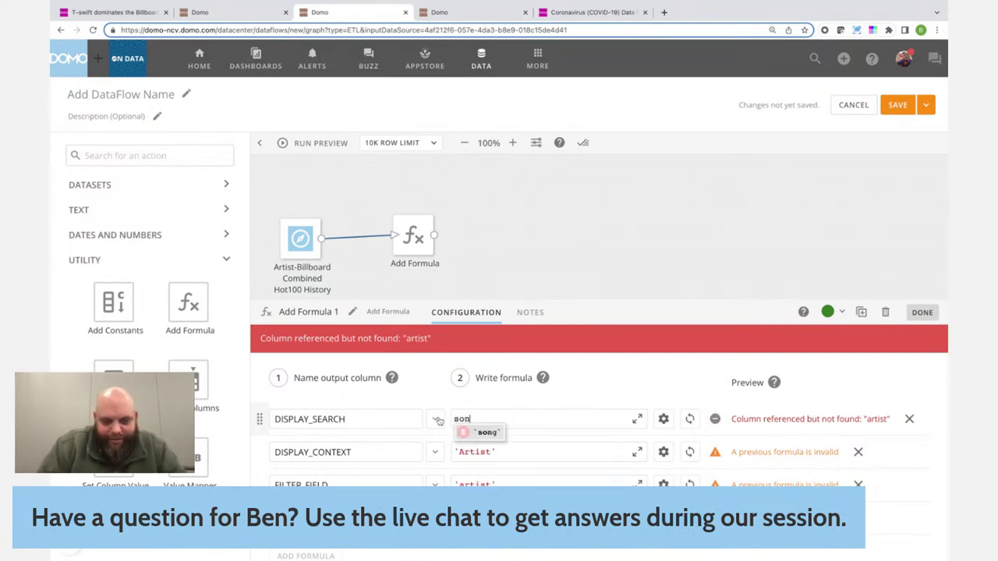
left_click_drag(492, 452, 458, 452)
type("Song")
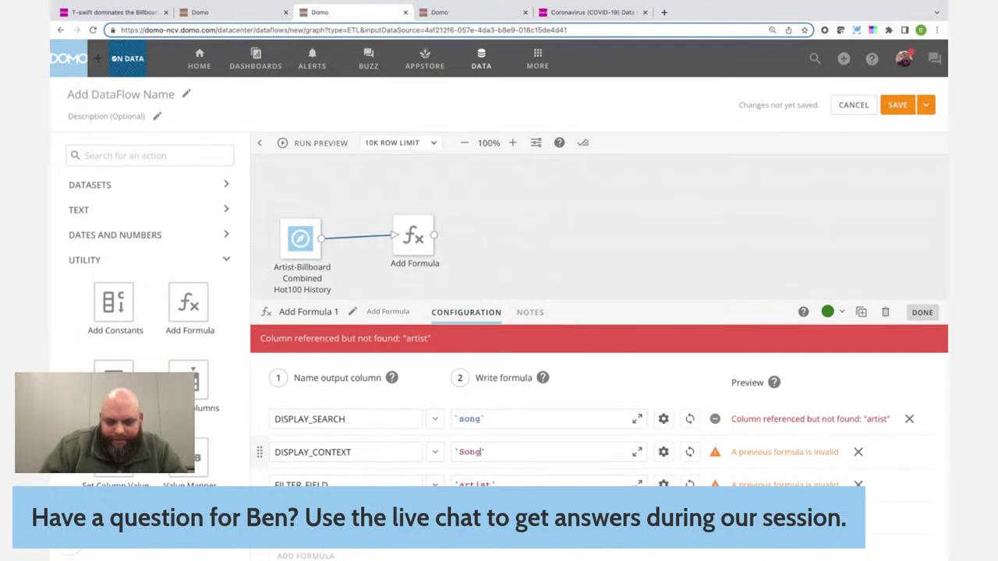
left_click_drag(493, 484, 455, 484)
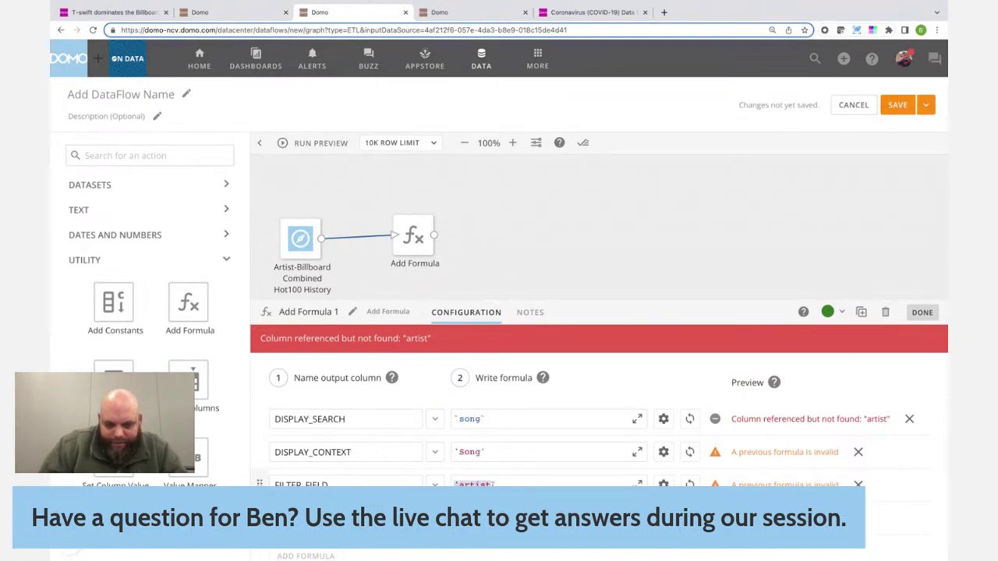
type("song")
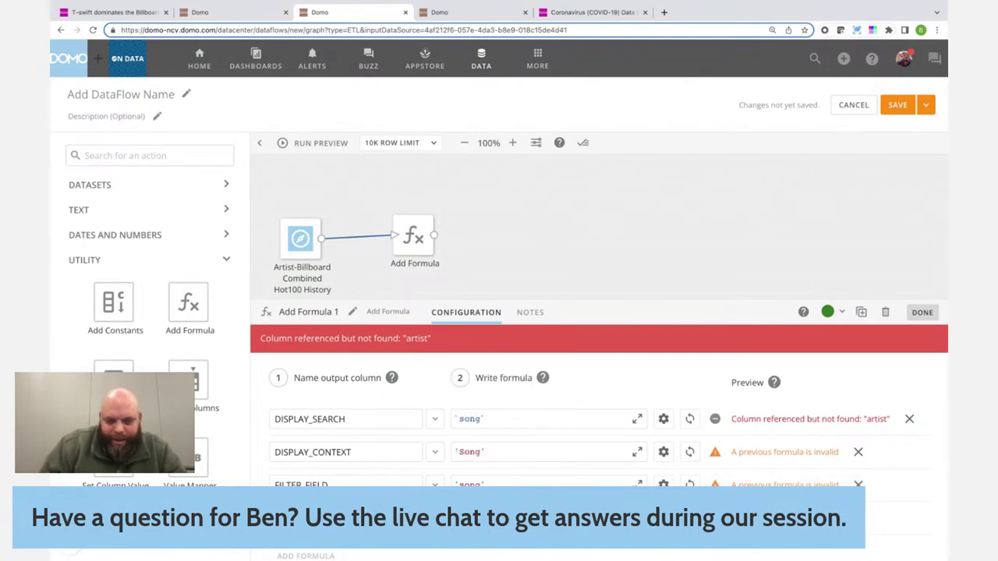
left_click(923, 313)
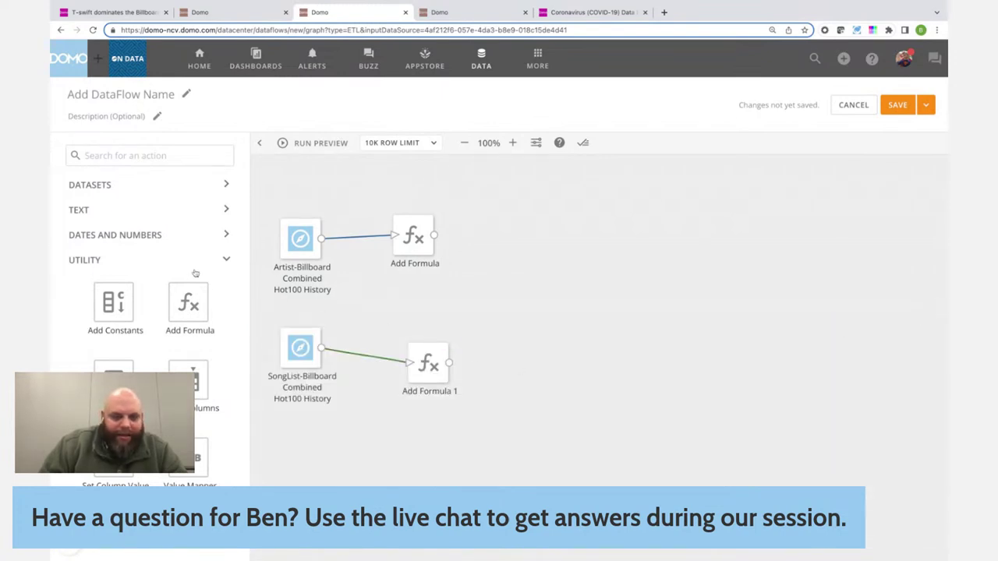
Add an Append Rows action after the two formula actions and connect both Add Formula outputs to it.
left_click(190, 264)
left_click(163, 311)
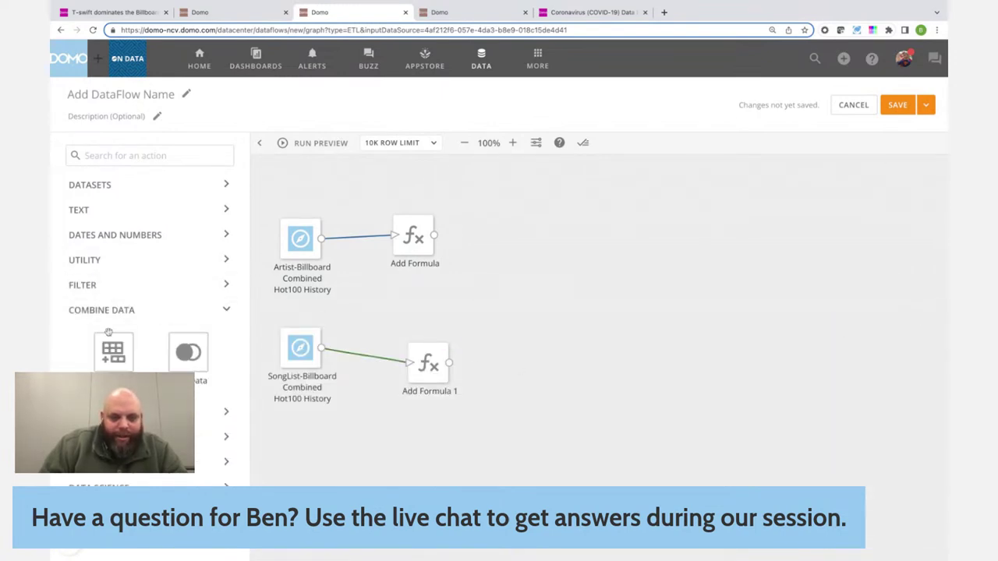
left_click_drag(114, 349, 548, 281)
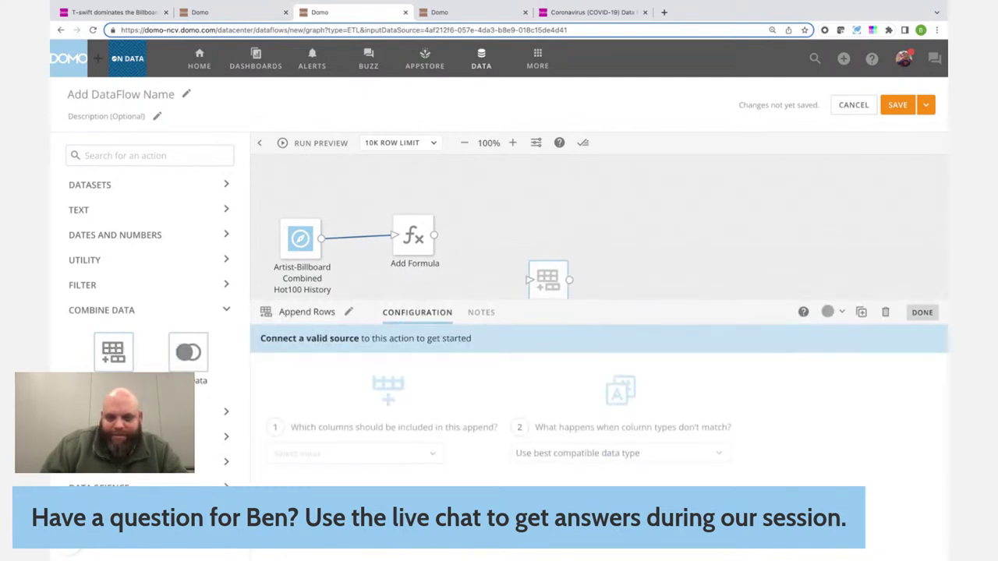
left_click(925, 311)
left_click_drag(434, 236, 529, 279)
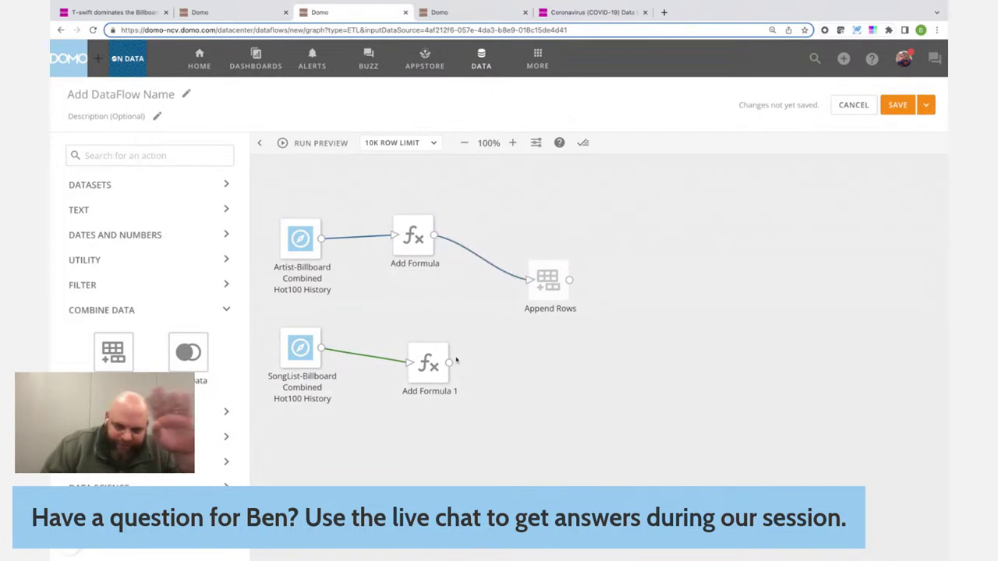
left_click_drag(450, 365, 530, 279)
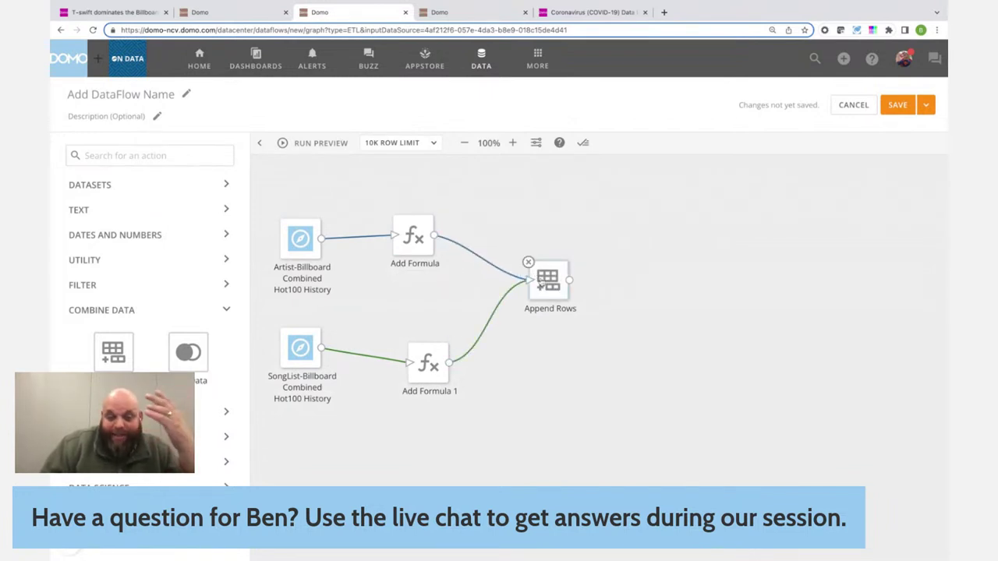
Configure Append Rows to include all columns from both inputs.
left_click(548, 285)
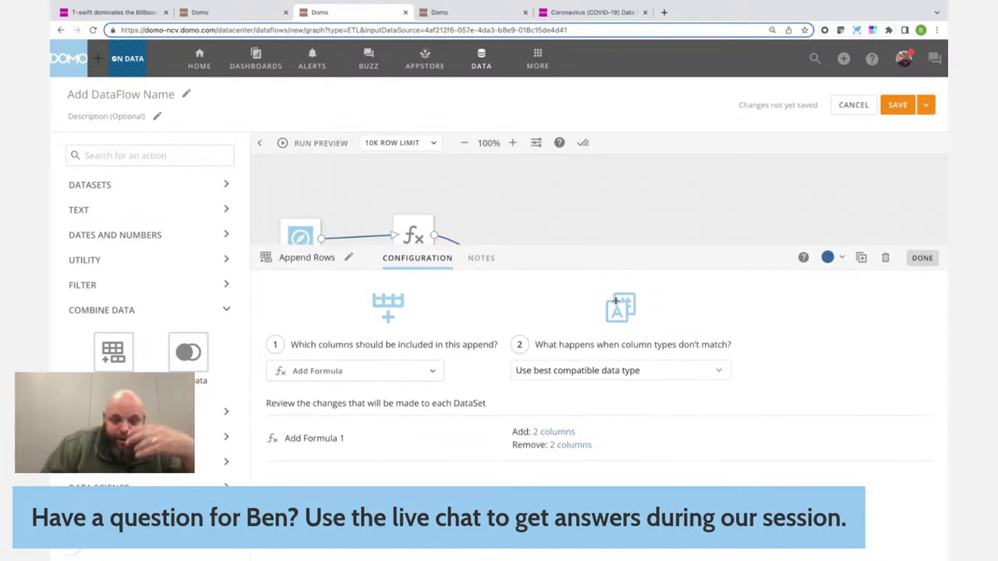
left_click(373, 372)
left_click(328, 482)
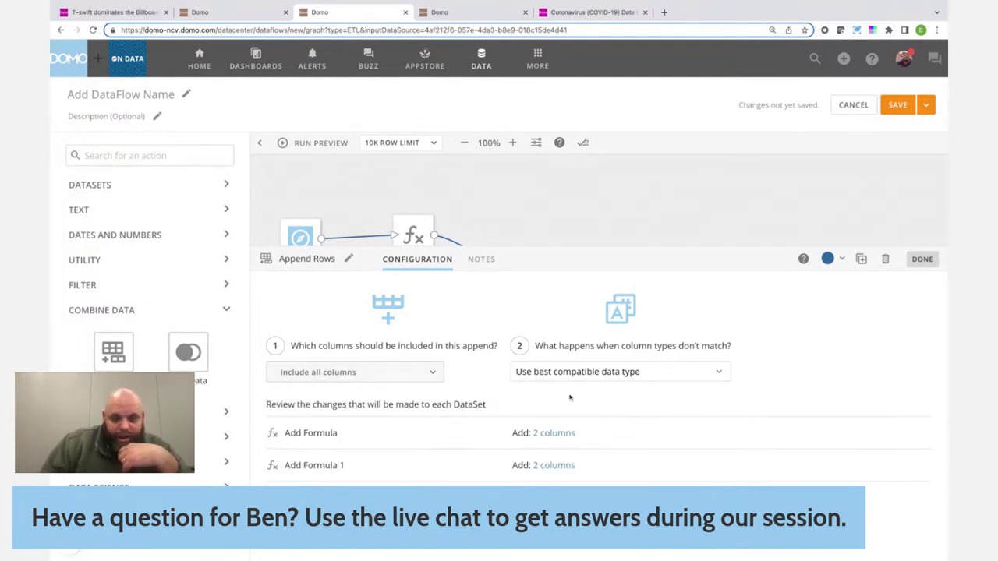
left_click(923, 260)
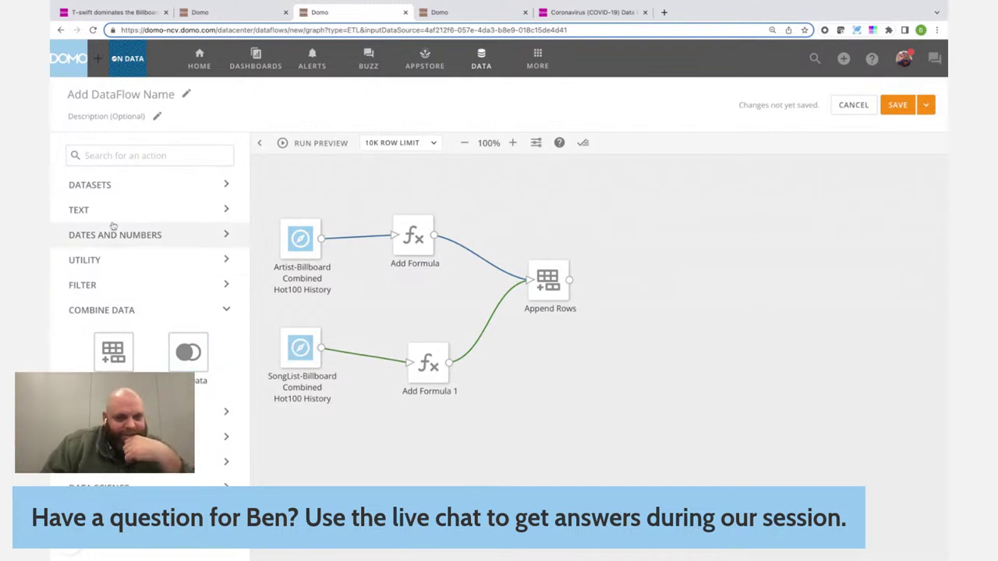
Add an Output DataSet action to the dataflow and connect Append Rows to it.
left_click(133, 194)
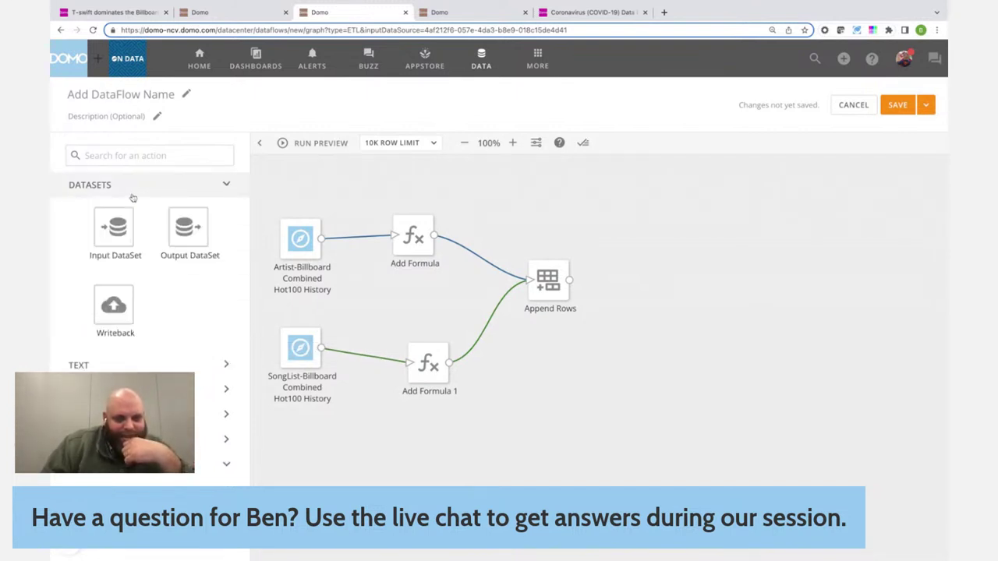
left_click(177, 226)
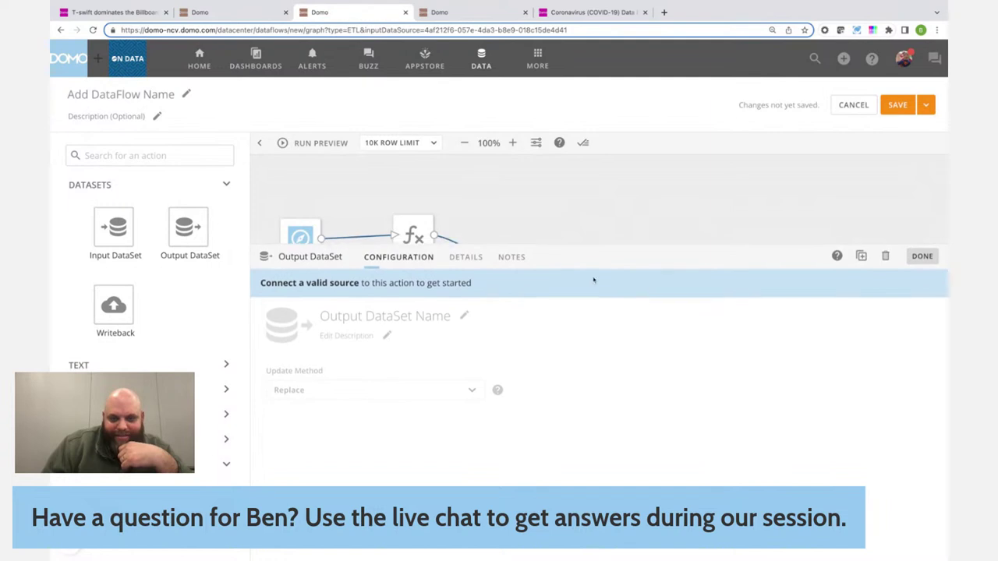
left_click(922, 258)
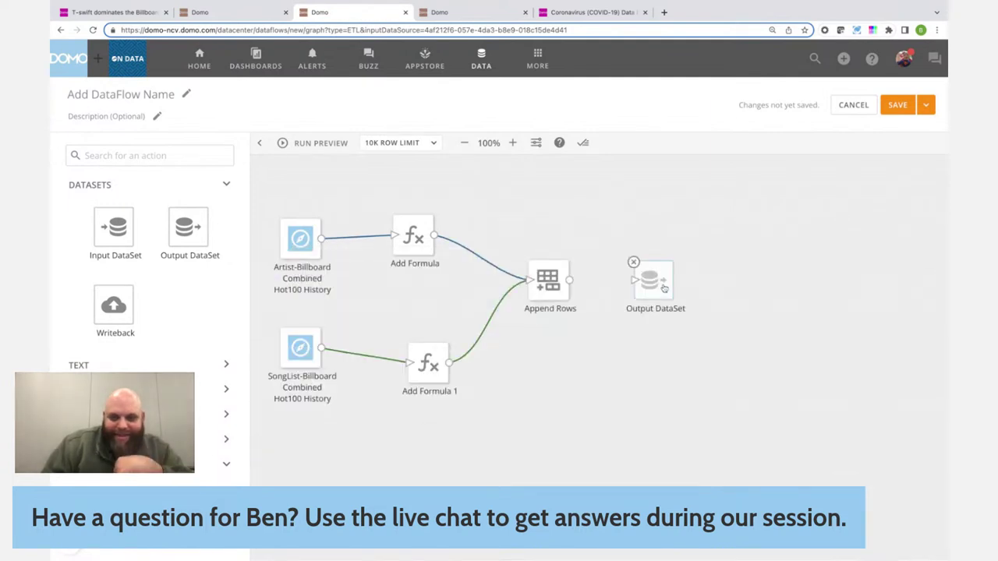
left_click_drag(572, 285, 659, 287)
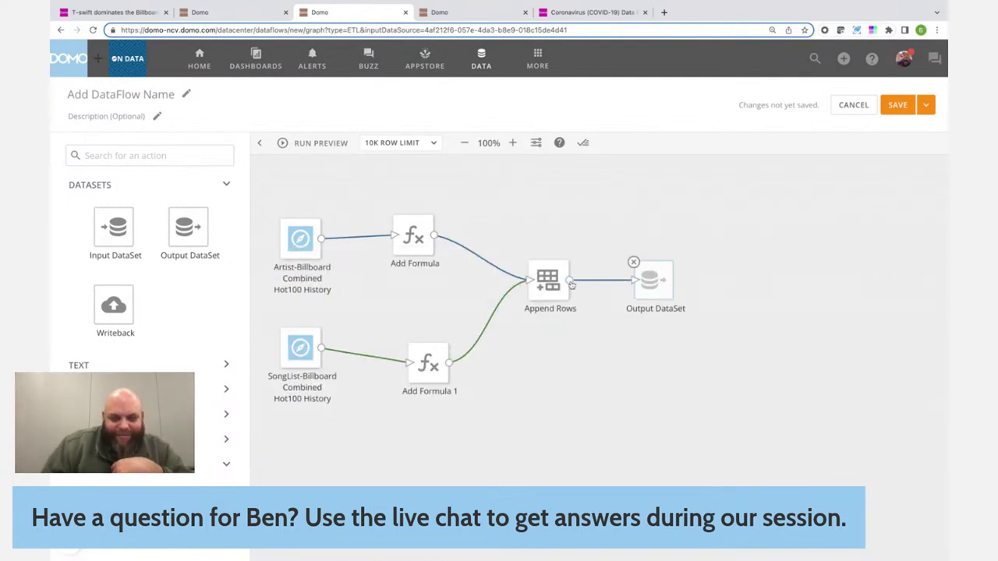
Name the output dataset Billboard Search Filter Config and finish its configuration.
left_click(660, 289)
left_click(382, 293)
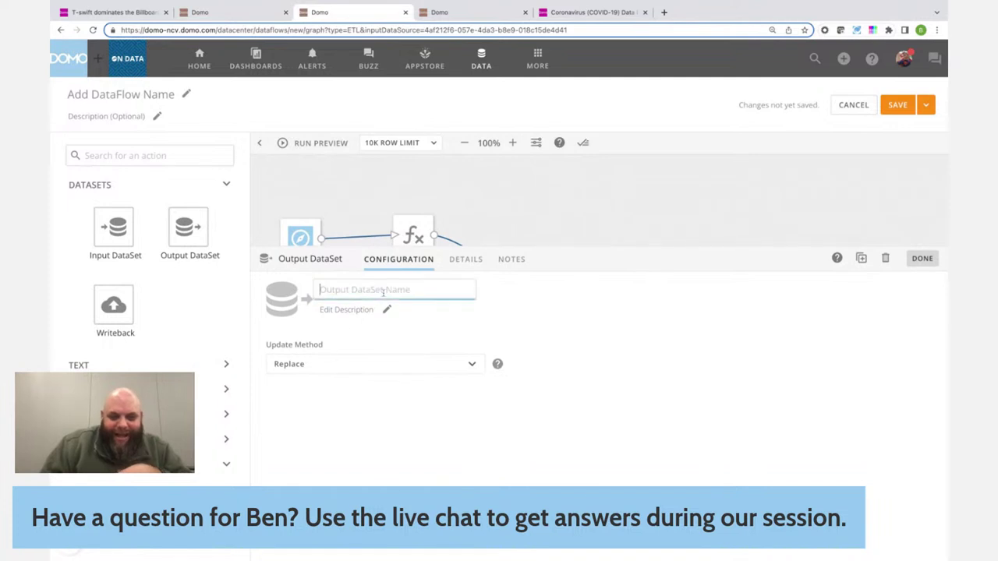
type("Billb")
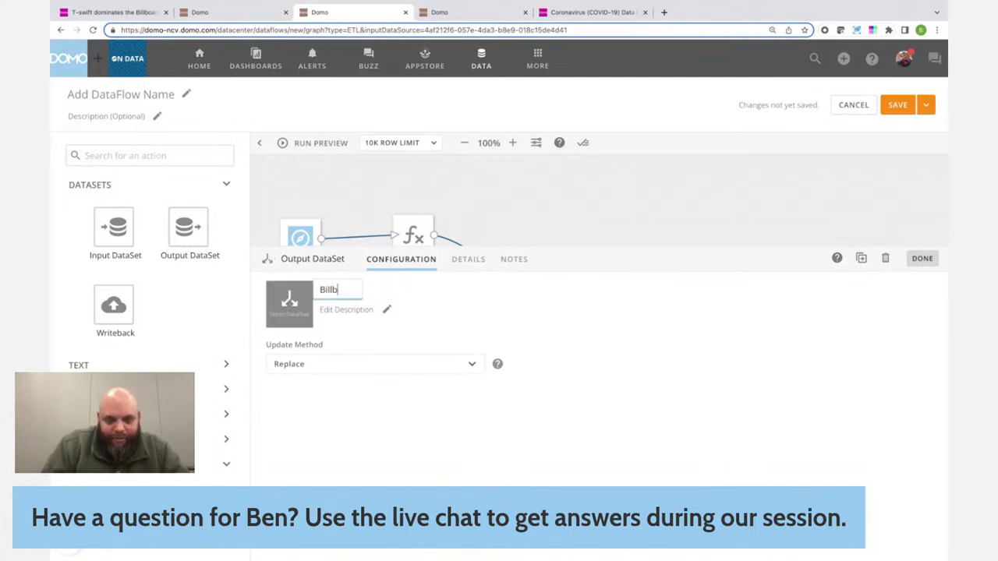
type("oard Sea")
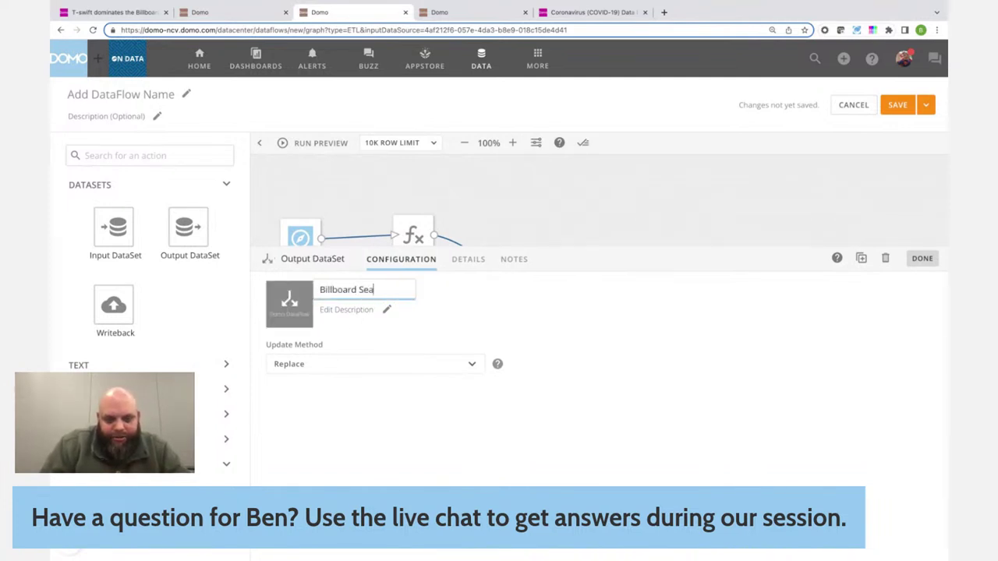
type("rch Filter Config")
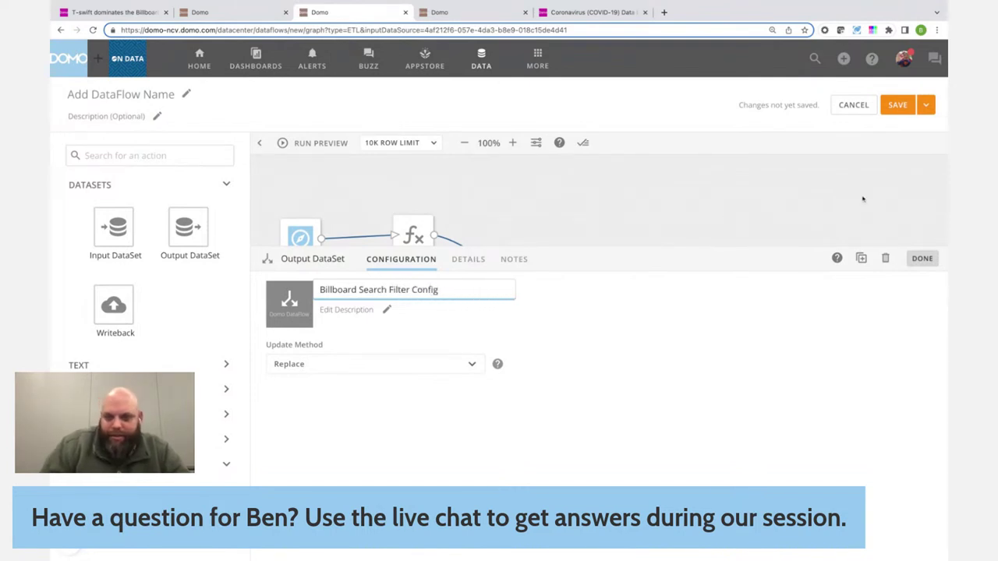
left_click(922, 258)
Set the DataFlow to run only when DataSets are updated, with both the Artist and SongList datasets as triggers.
left_click(536, 145)
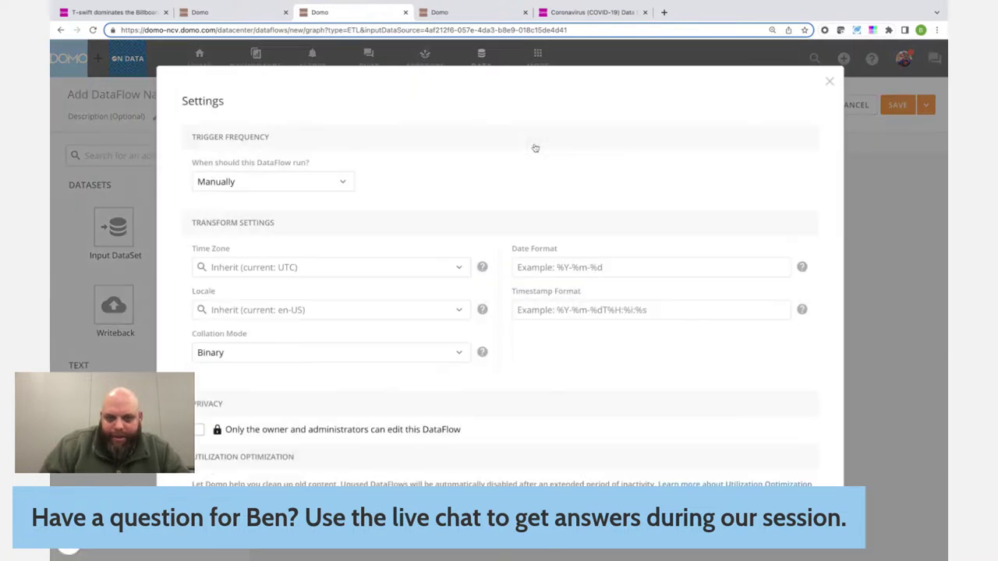
left_click(260, 187)
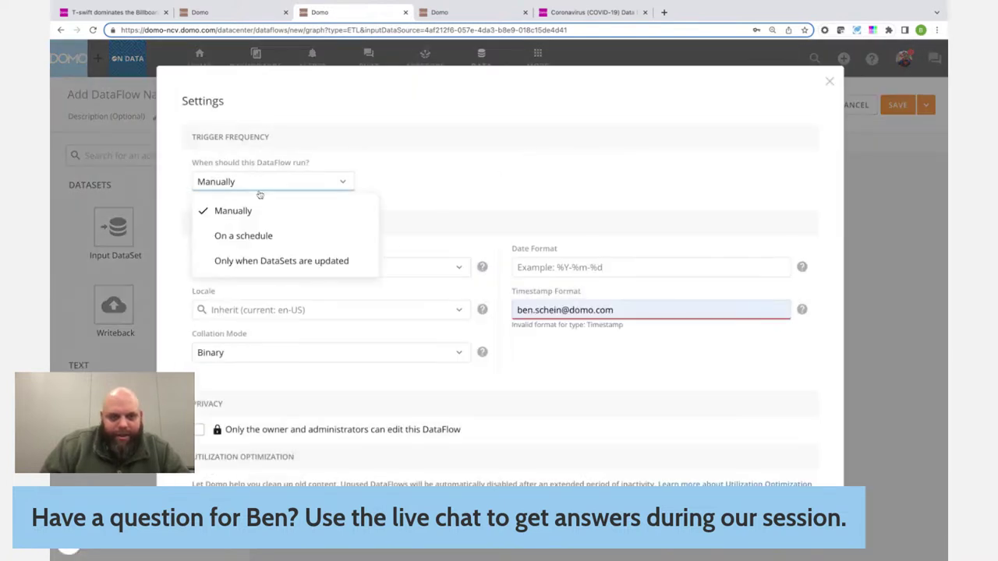
left_click(240, 261)
left_click(397, 210)
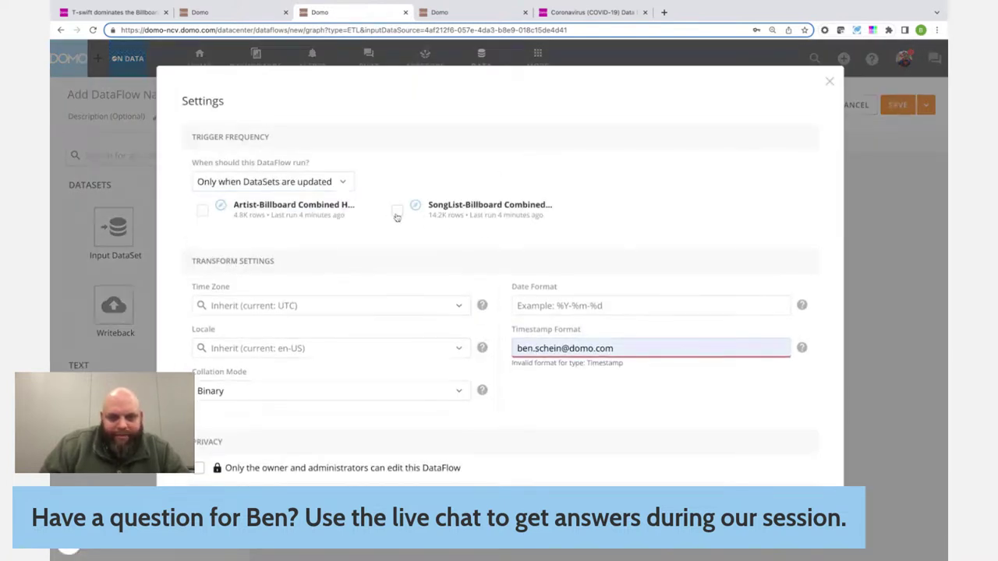
left_click(202, 210)
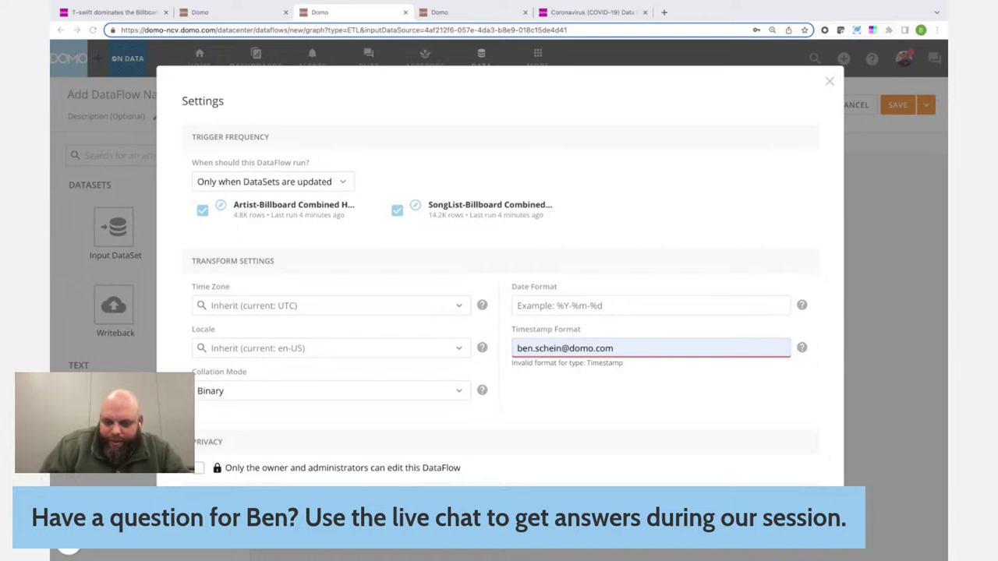
scroll(766, 478, "down", 2)
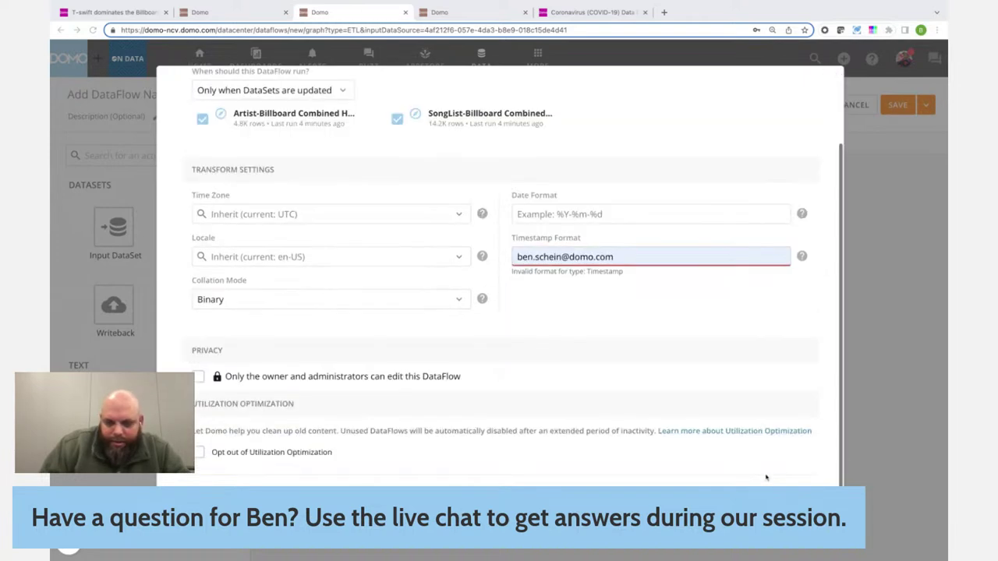
key("Escape")
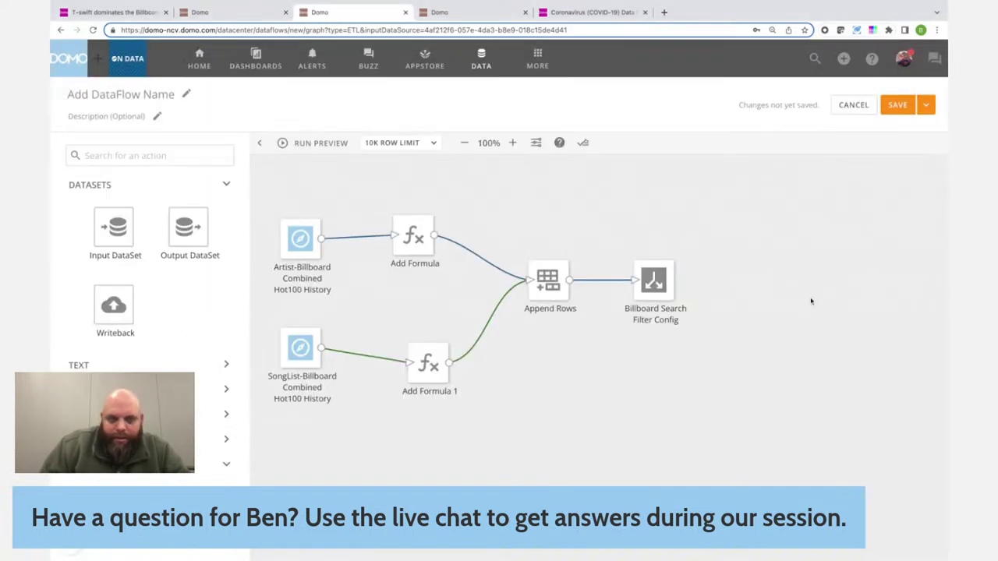
Name the DataFlow Billboard Search Filter Config.
left_click(140, 97)
type("Billboard Search Filter Congi")
key("BackSpace")
type("f")
key("BackSpace")
type("fig")
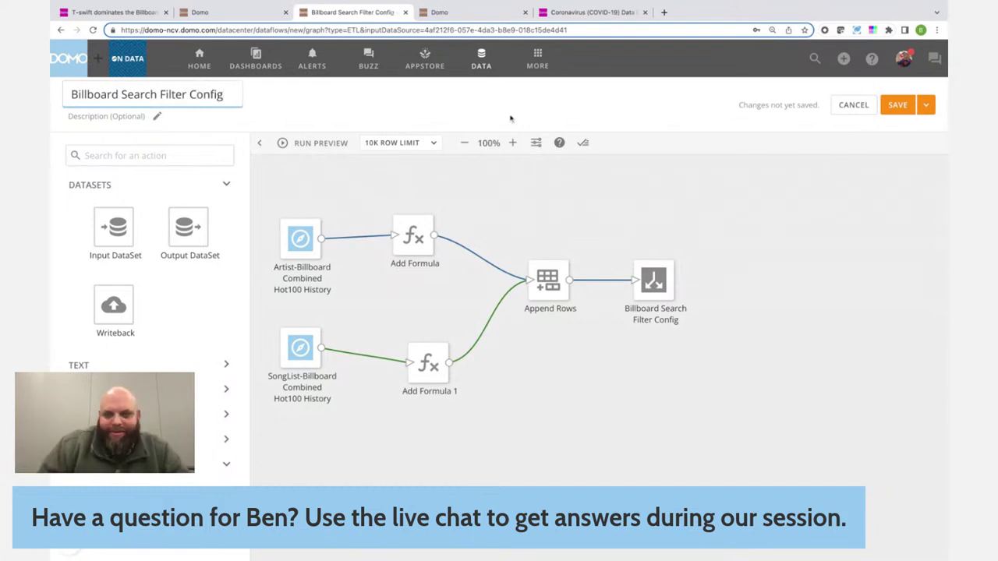
Save and run the DataFlow, and wait for the run to complete.
left_click(926, 112)
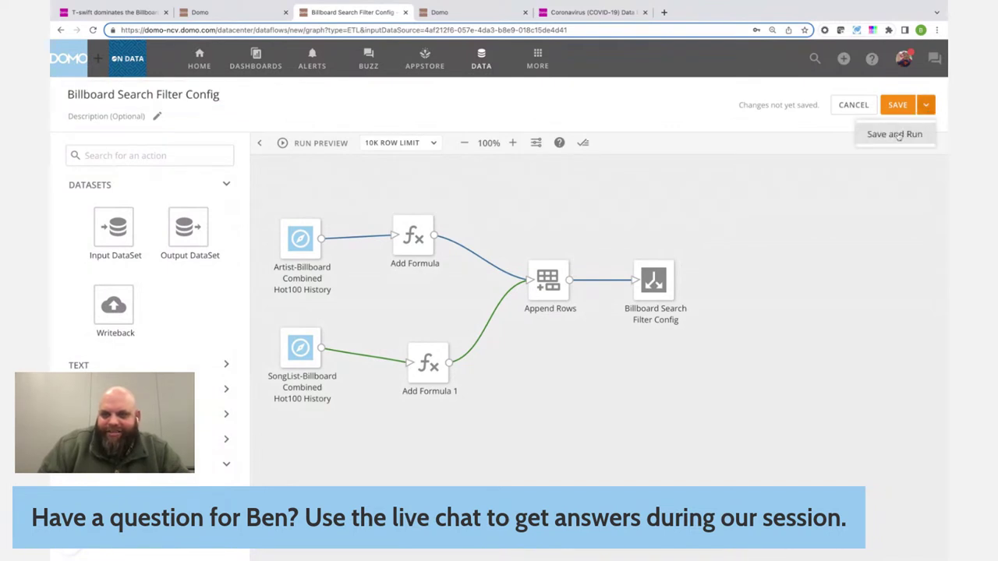
left_click(895, 134)
left_click(804, 380)
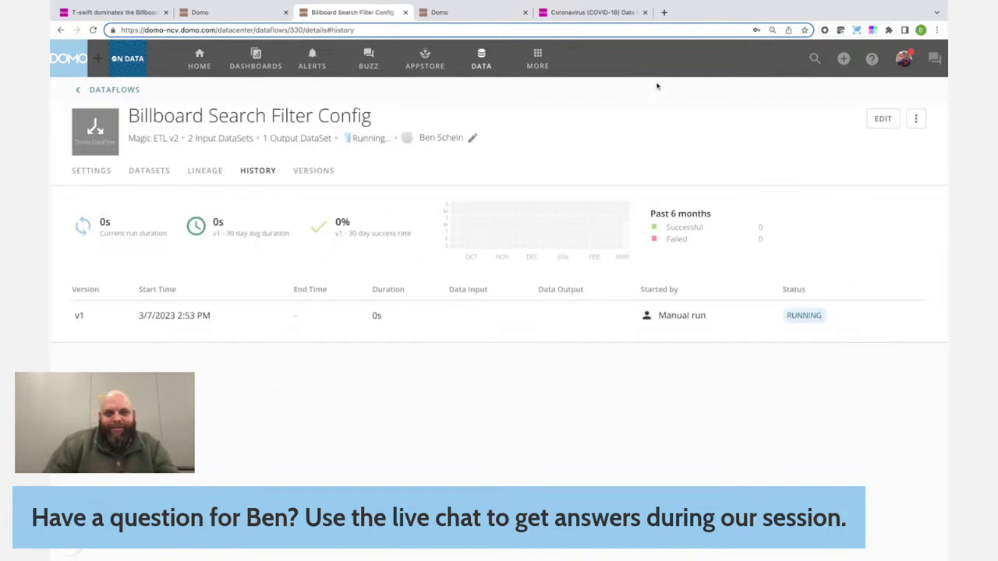
mouse_move(222, 140)
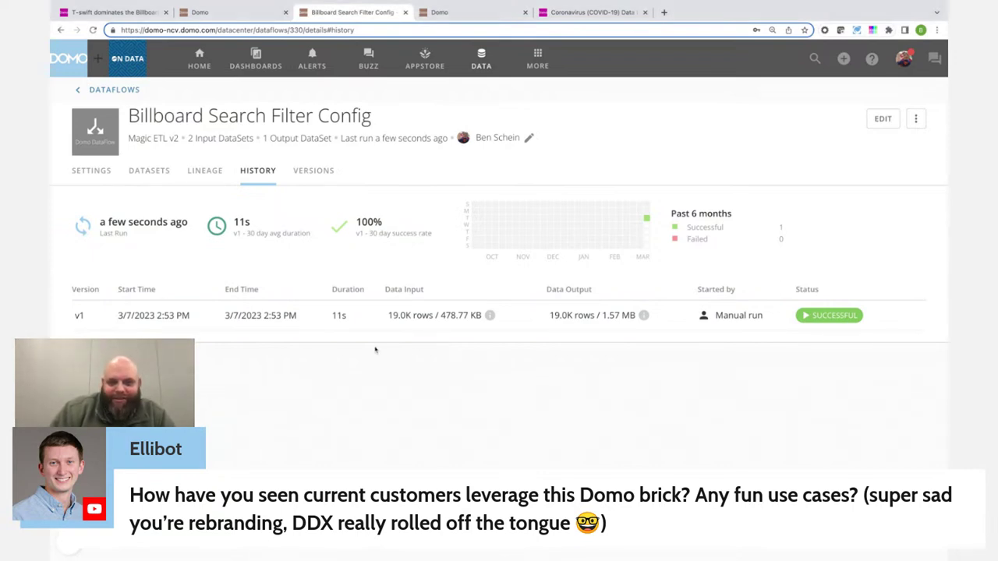
Set Billboard Search Filter Config as the dataset of the DDX Searchable Filter App and check its columns.
left_click(223, 14)
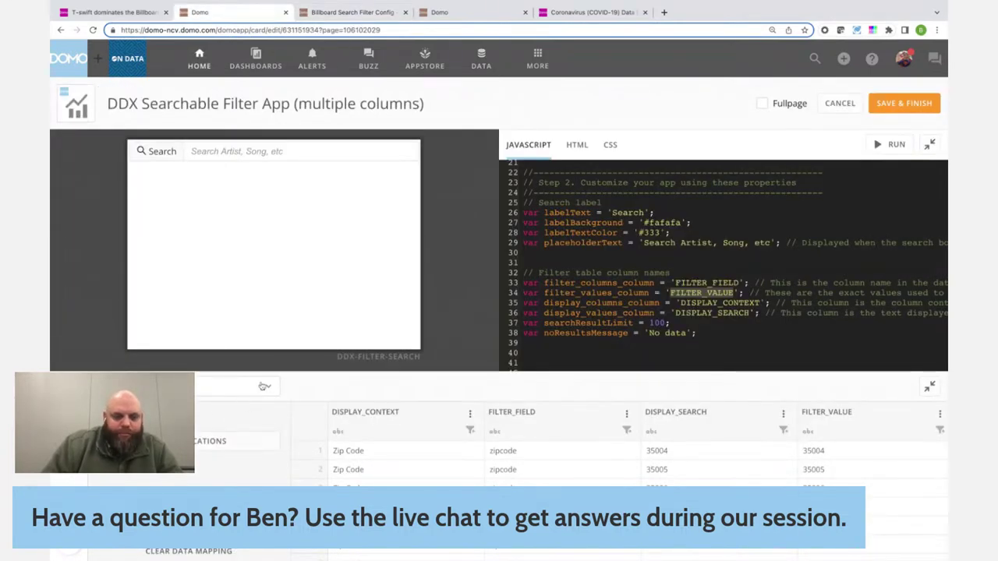
left_click(266, 390)
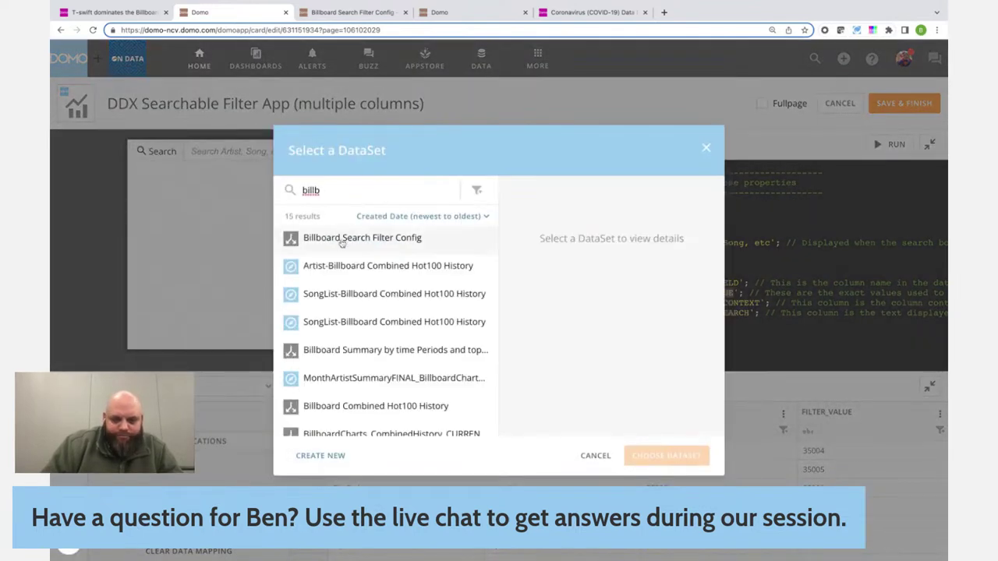
left_click(343, 242)
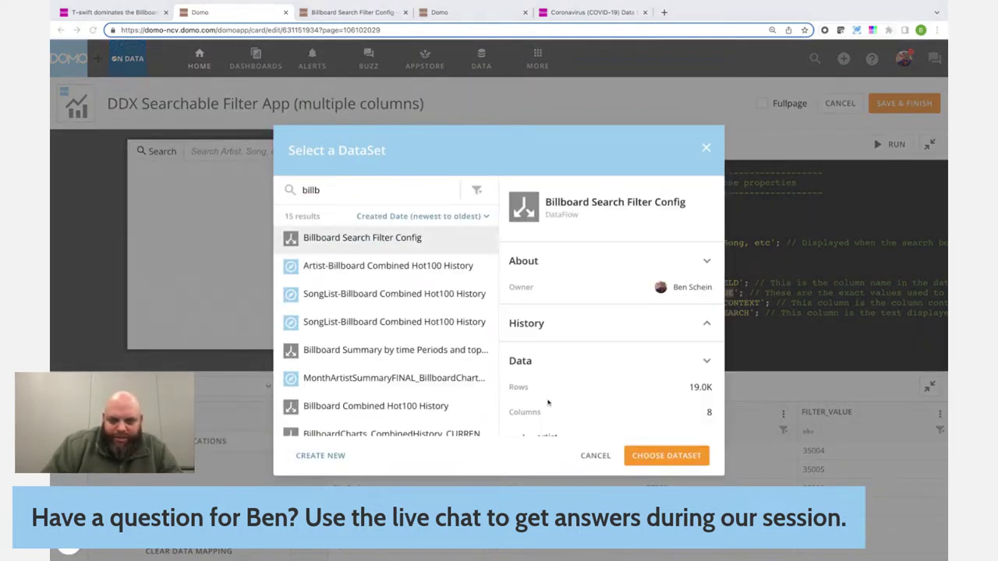
left_click(664, 462)
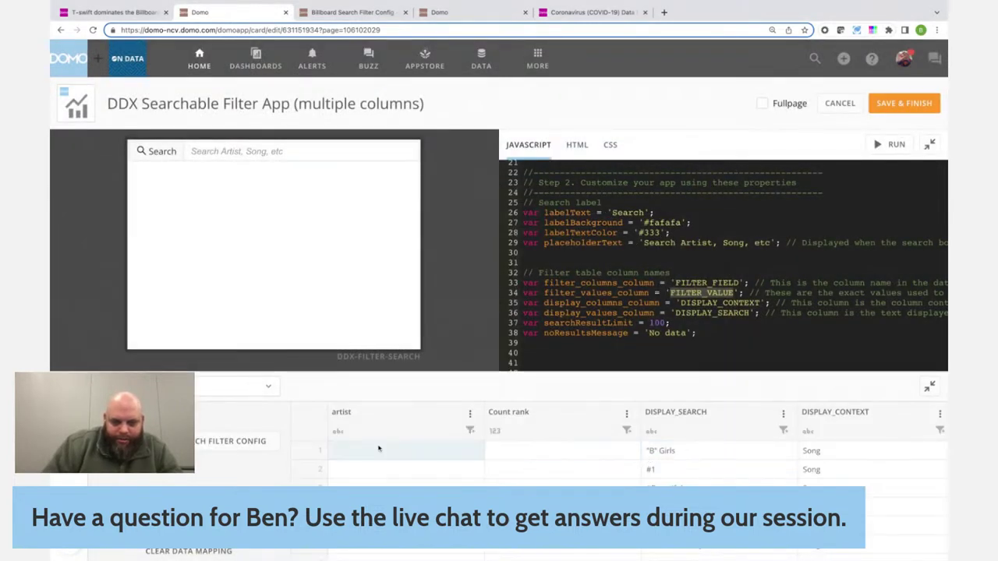
left_click(217, 442)
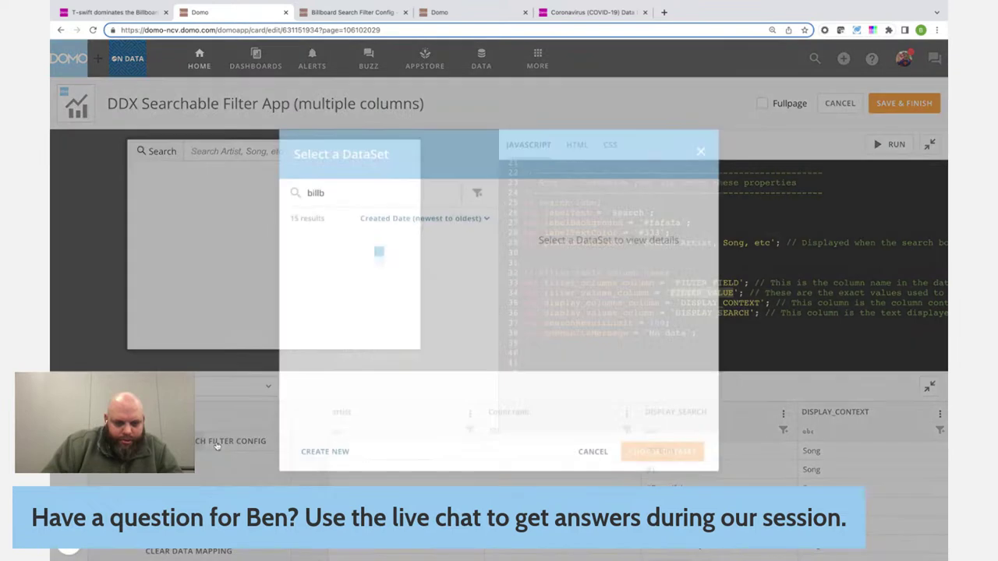
left_click(335, 238)
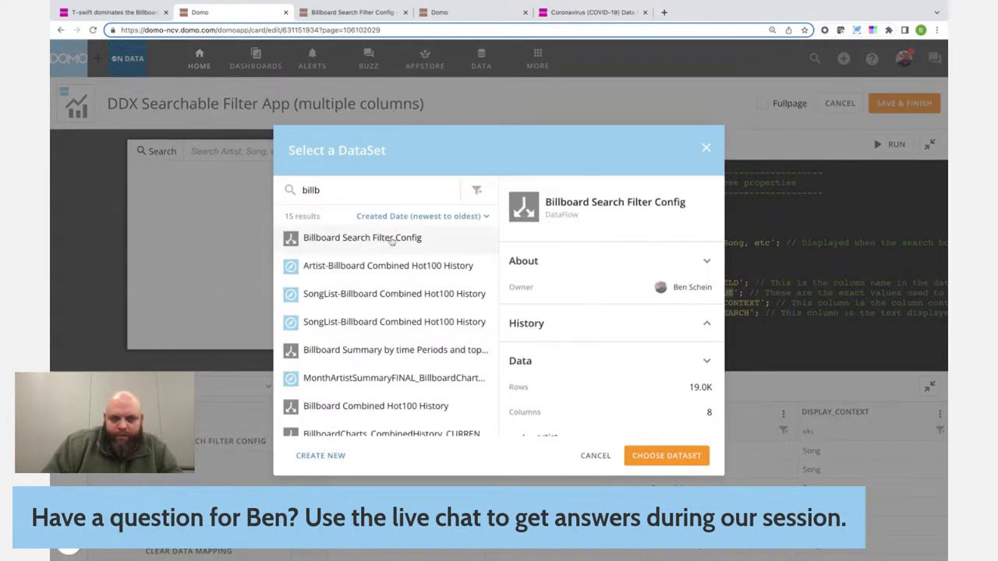
left_click(660, 458)
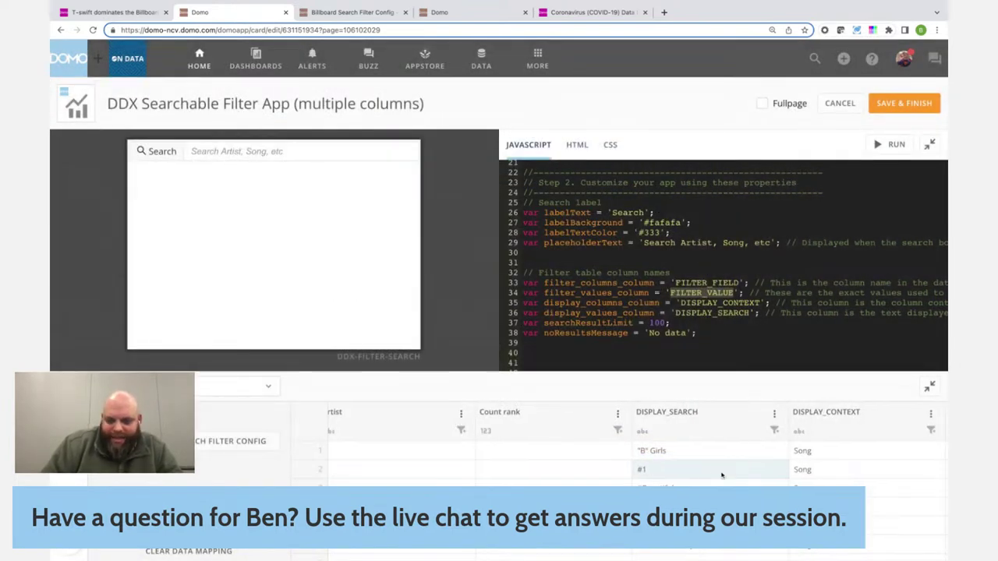
scroll(721, 476, "right", 5)
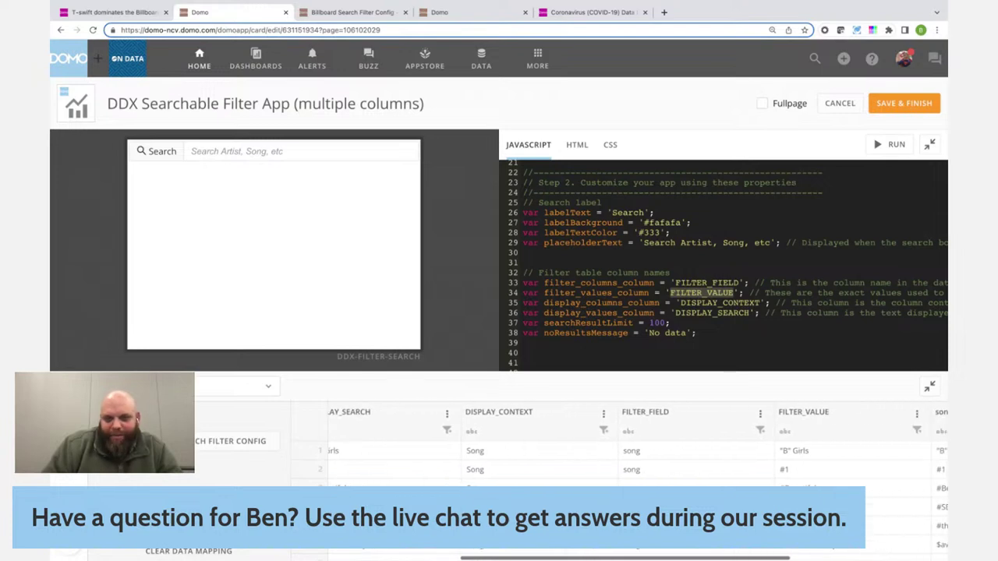
Open the Billboard Search Filter Config DataFlow for editing and detach its output dataset from Append Rows, leaving room between them.
left_click(446, 12)
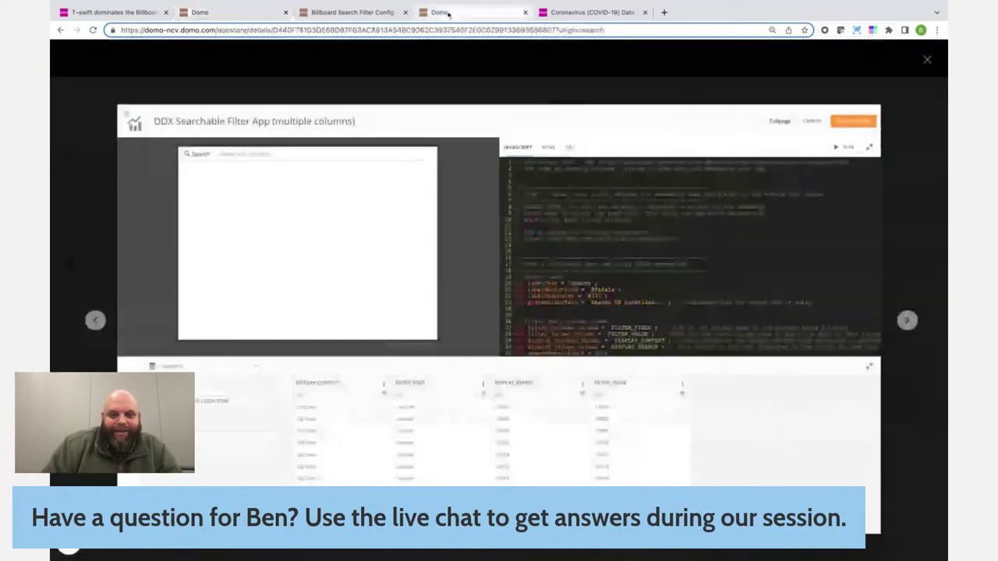
left_click(340, 12)
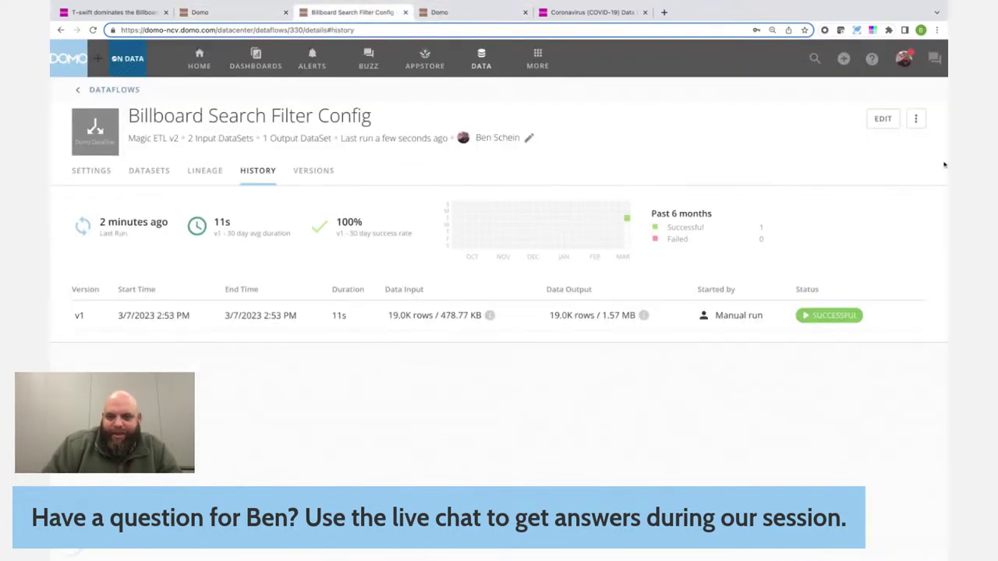
left_click(884, 121)
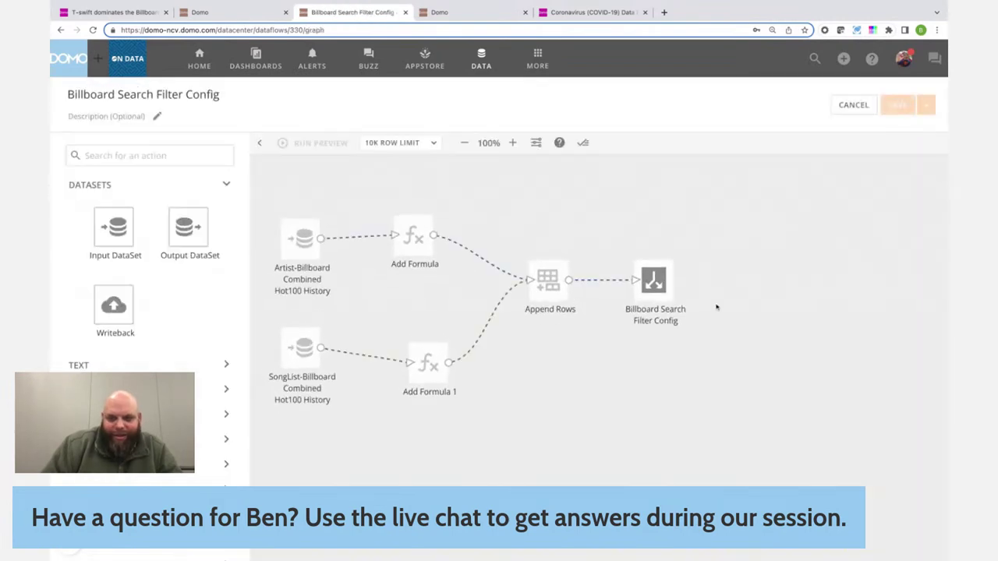
left_click_drag(668, 289, 781, 288)
left_click(662, 283)
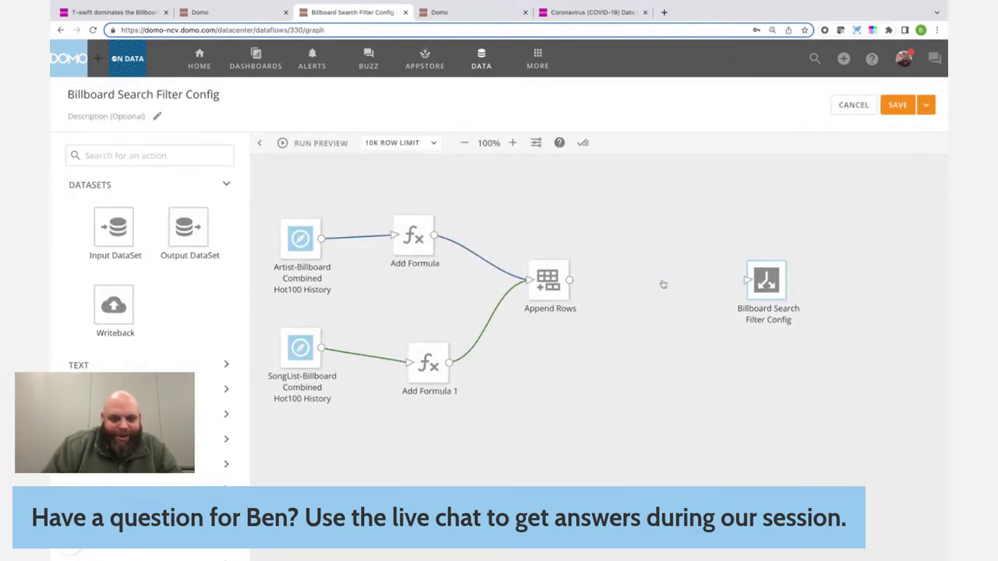
Add an Alter Columns action between Append Rows and the output dataset, connected to Append Rows.
left_click(226, 413)
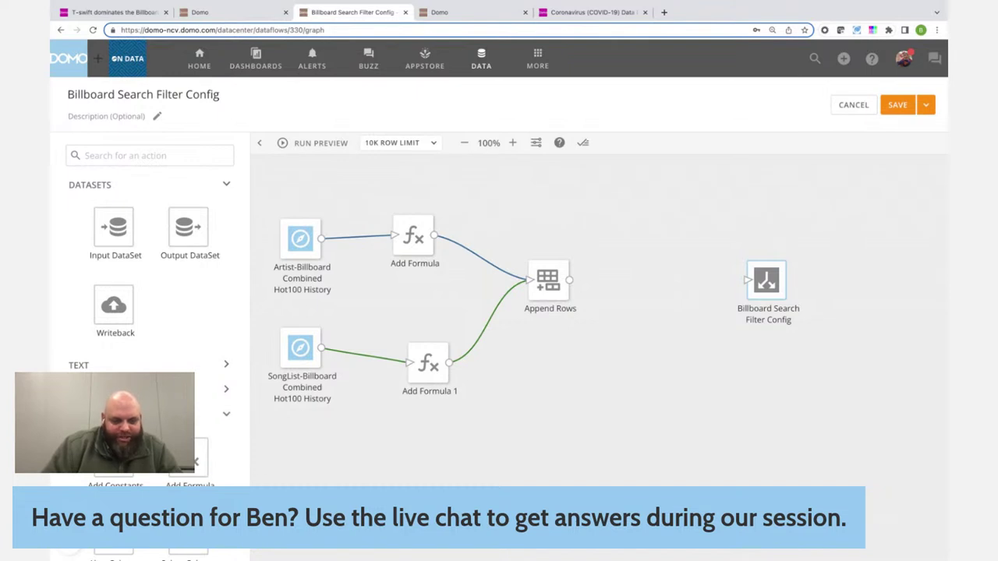
scroll(148, 312, "down", 1)
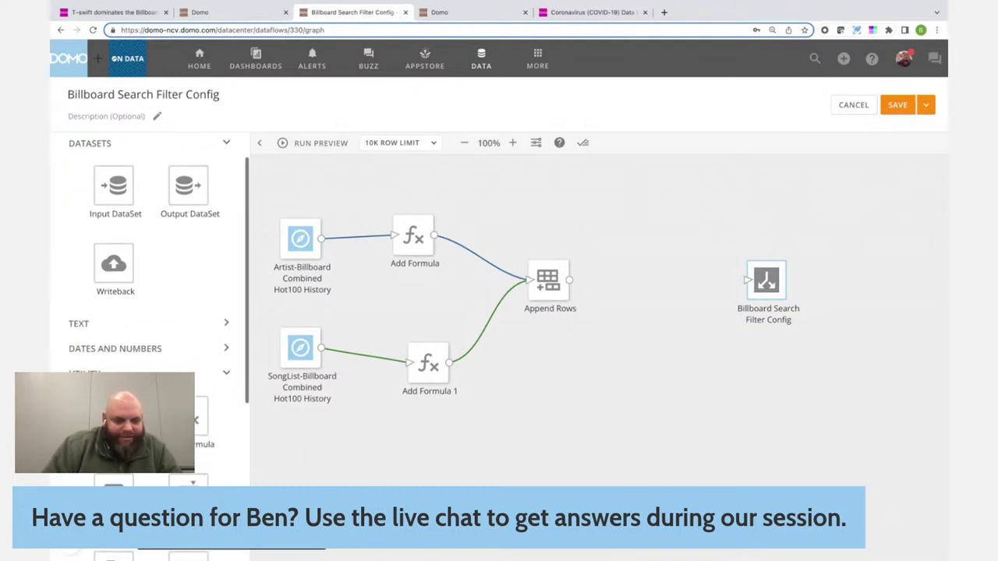
left_click_drag(115, 499, 605, 274)
left_click(333, 433)
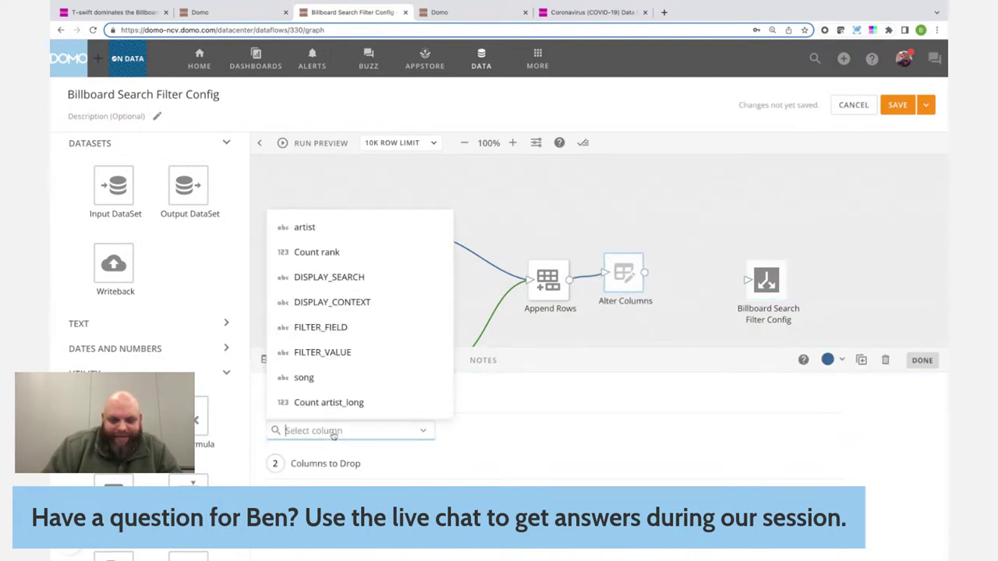
left_click(309, 227)
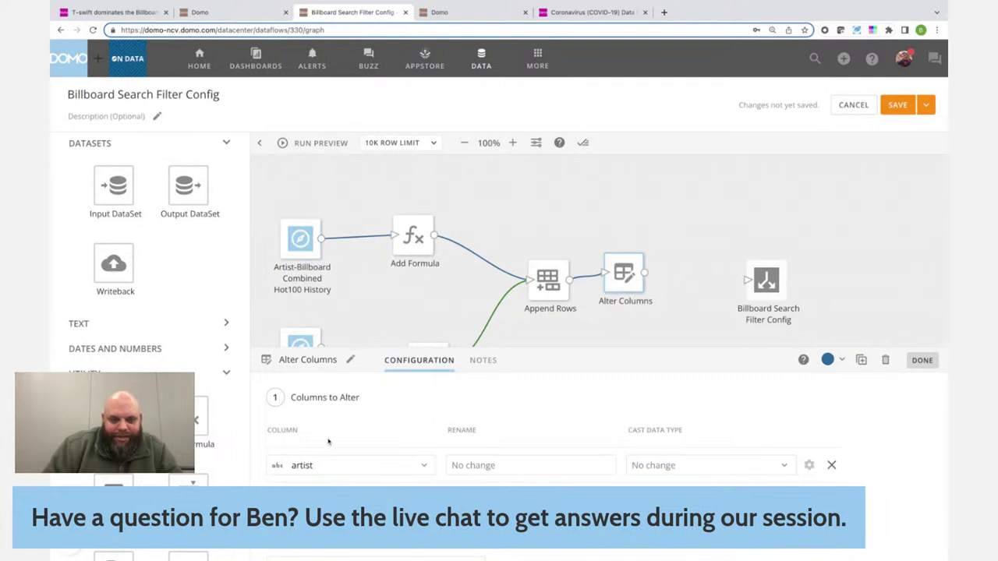
left_click(831, 466)
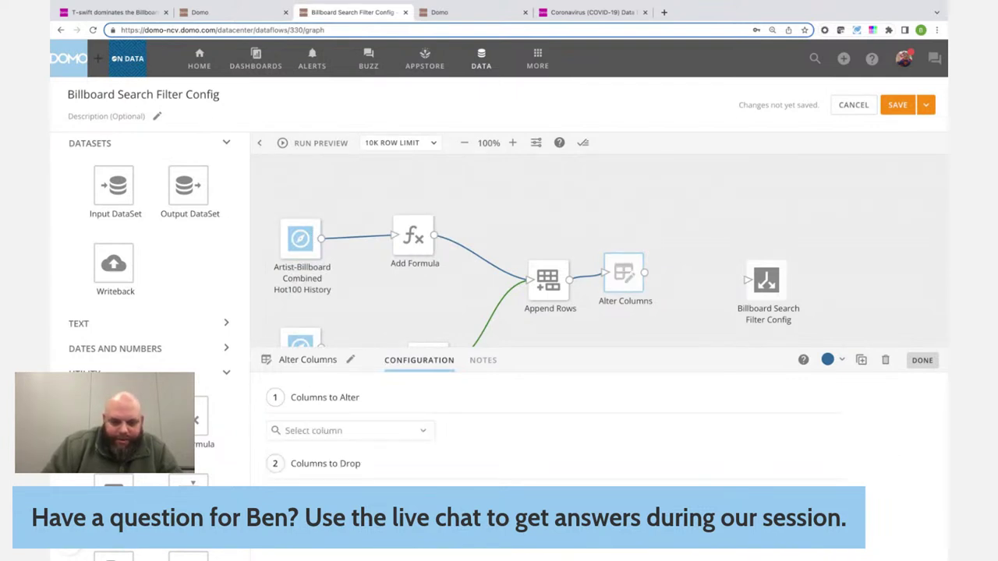
Drop the artist, Count rank, song and Count artist_long columns in Alter Columns and finish its configuration.
left_click(351, 430)
left_click(354, 297)
left_click(348, 326)
left_click(317, 444)
left_click(318, 470)
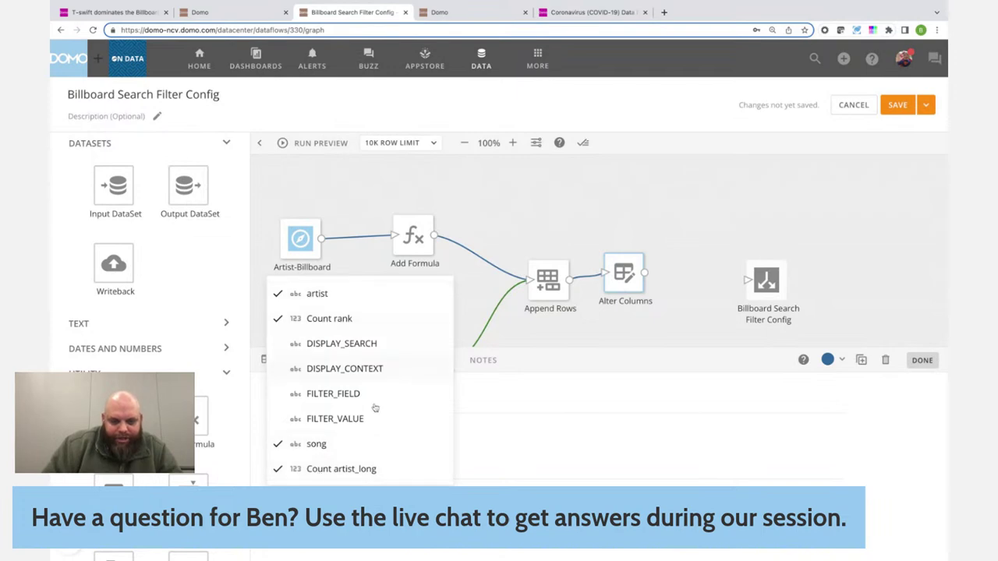
left_click(921, 360)
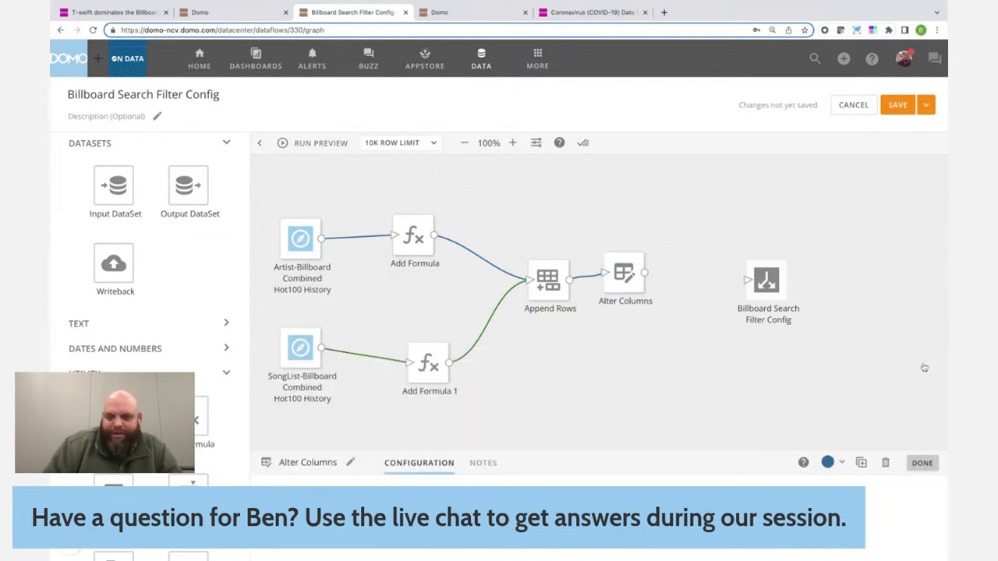
Try to save and run the DataFlow without a version description.
left_click(926, 106)
left_click(889, 134)
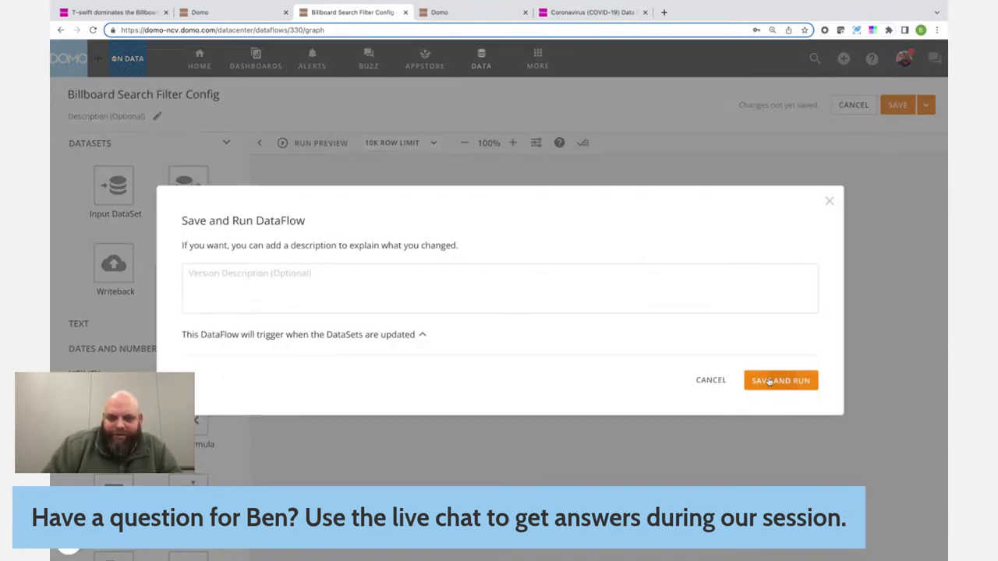
left_click(766, 381)
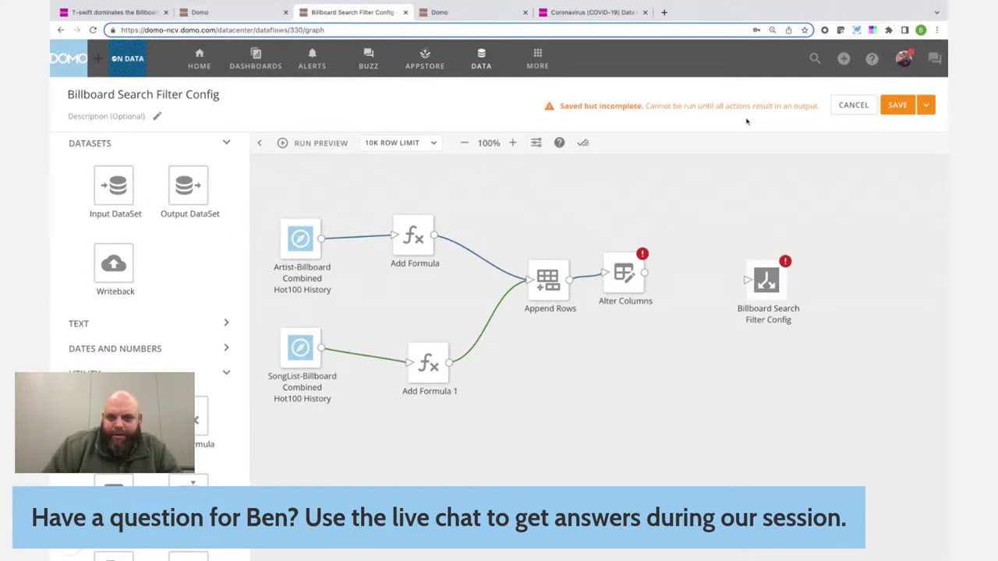
Connect Alter Columns to the output dataset, and save and run the DataFlow with the version description "remove un needed fields".
left_click_drag(646, 277, 754, 286)
left_click(926, 106)
left_click(904, 132)
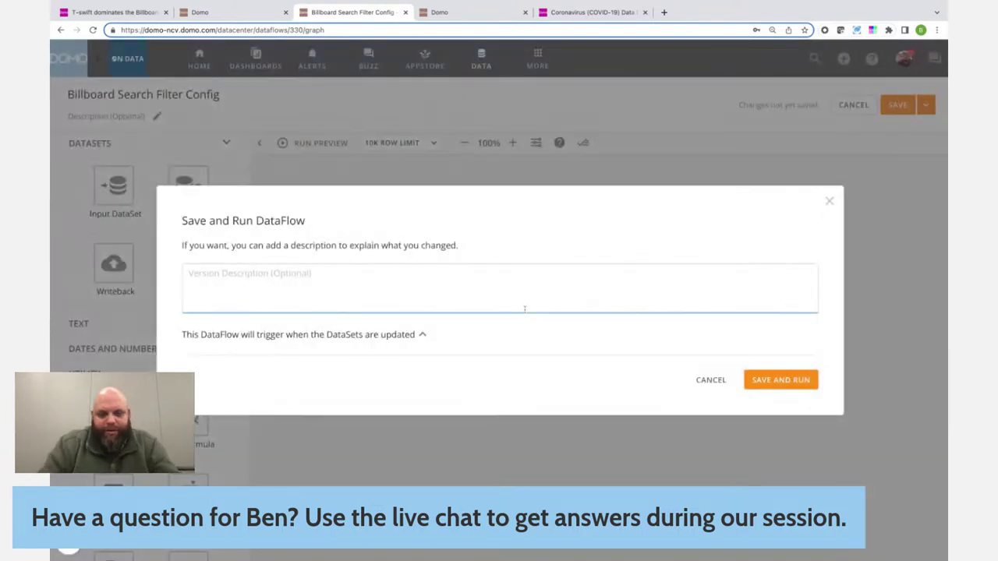
type("remove un needed fields")
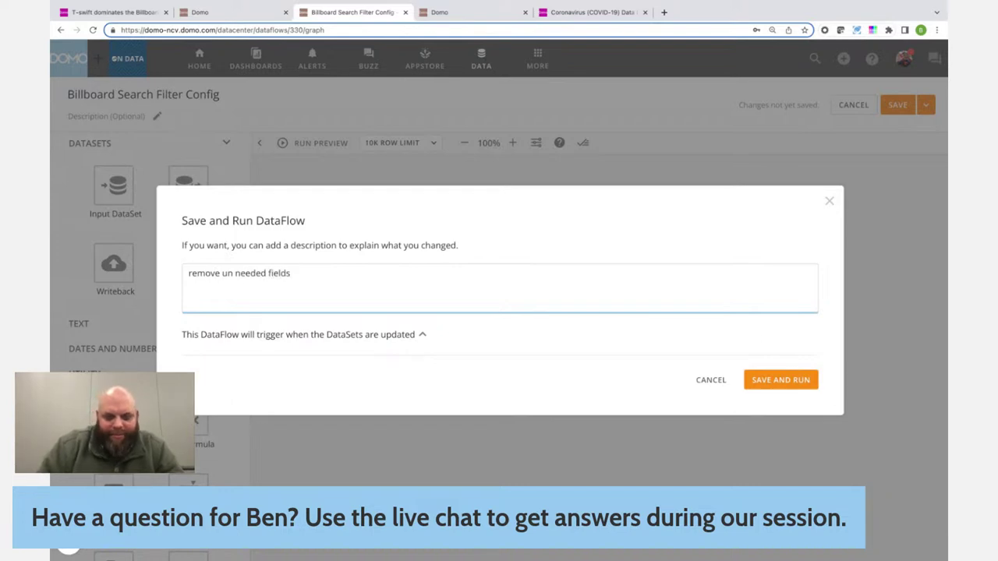
left_click(763, 379)
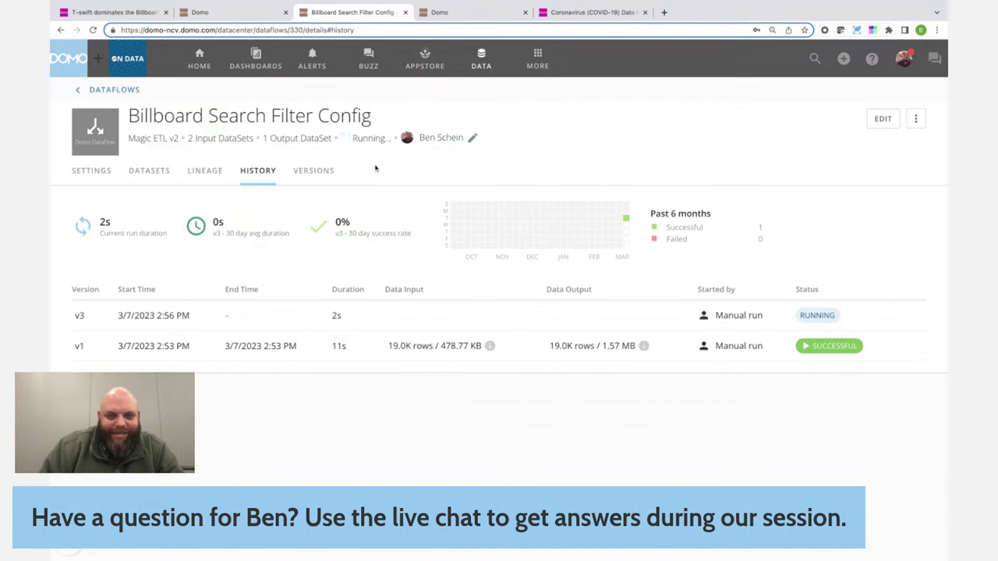
Return to the DDX Searchable Filter App editor, and save and finish the card.
left_click(220, 13)
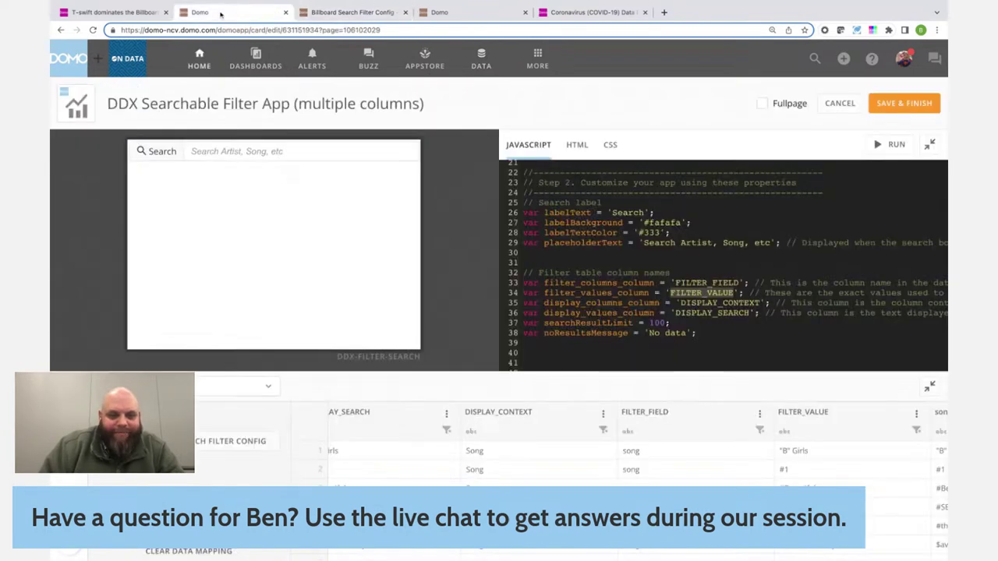
left_click(903, 103)
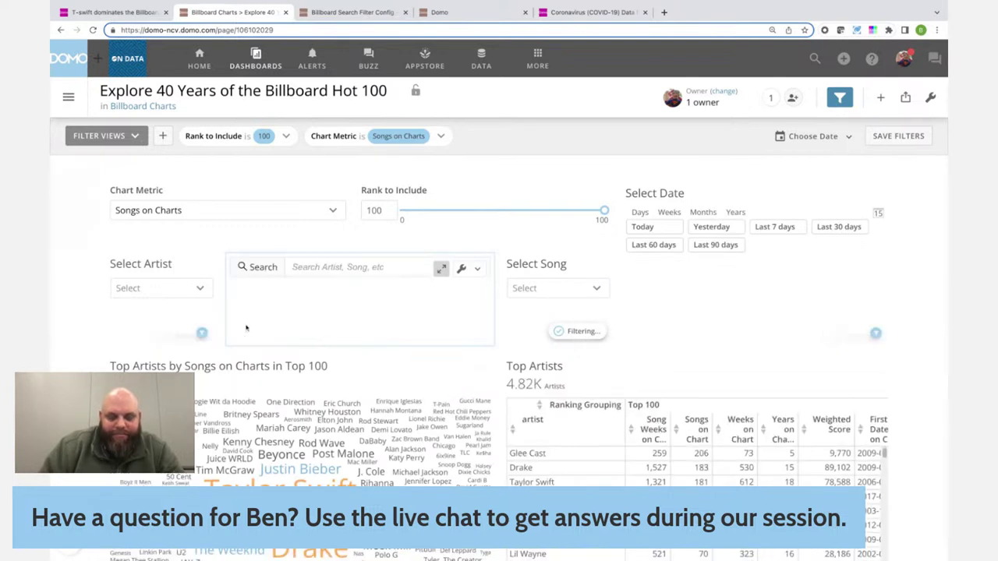
Test the dashboard's search filter by applying all matches for "taylor sw" and removing all of those filters again.
left_click(331, 268)
type("taylor sw")
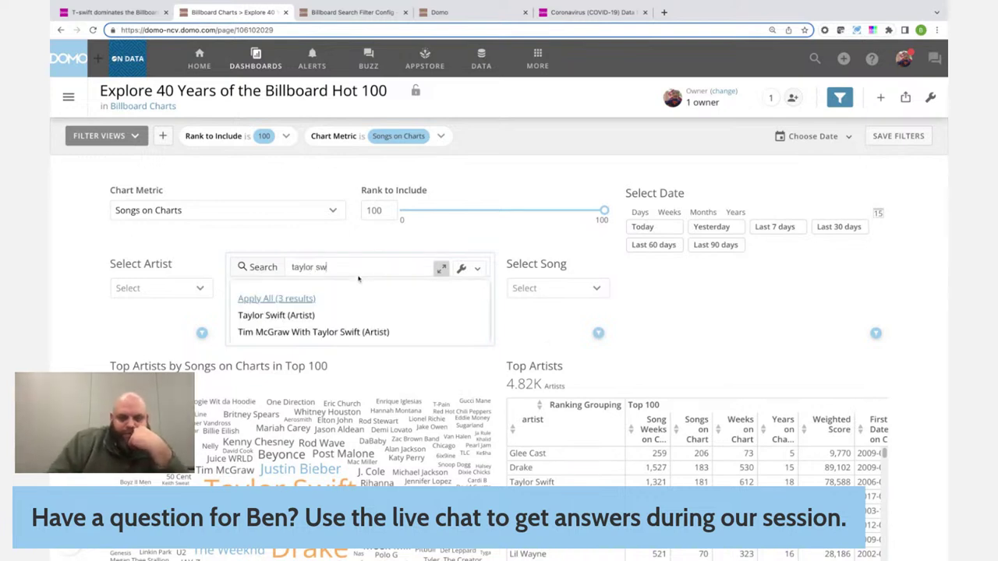
scroll(320, 337, "down", 2)
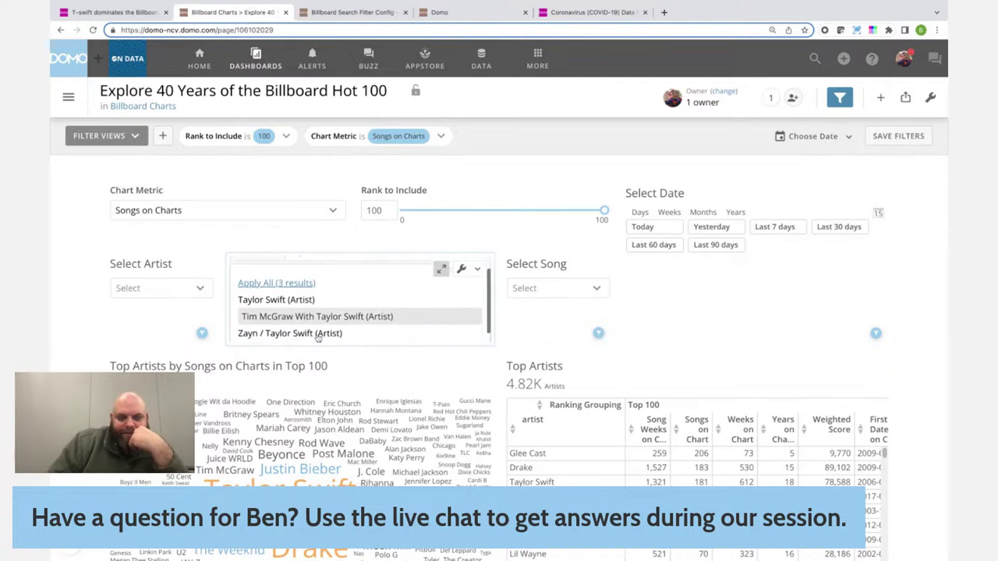
scroll(299, 328, "up", 2)
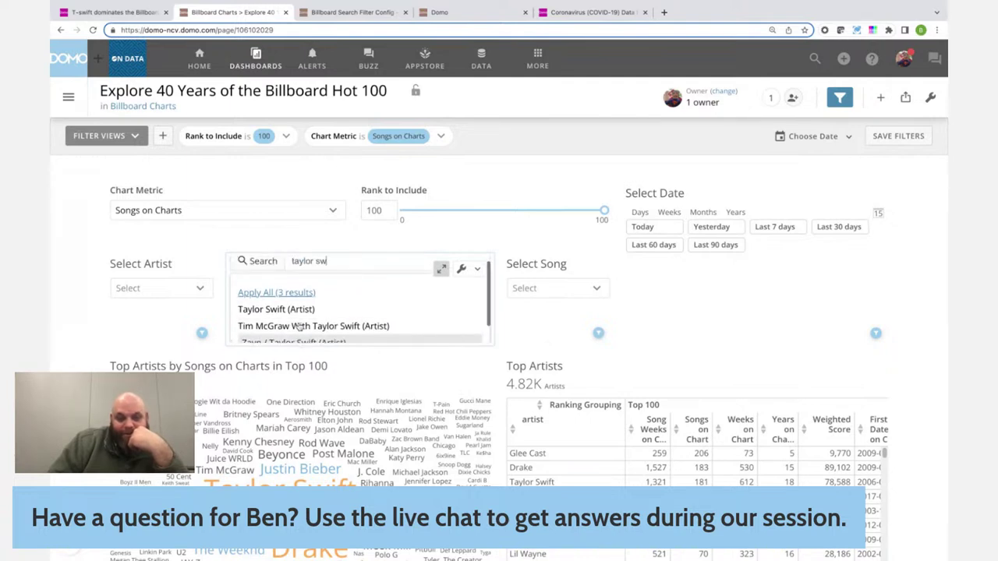
left_click(279, 293)
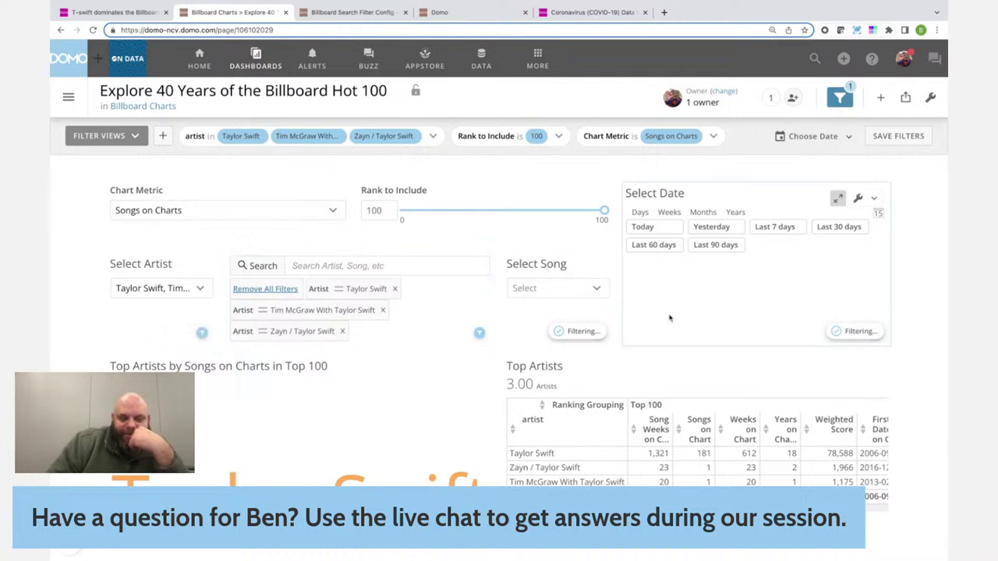
scroll(887, 370, "down", 1)
scroll(887, 369, "up", 1)
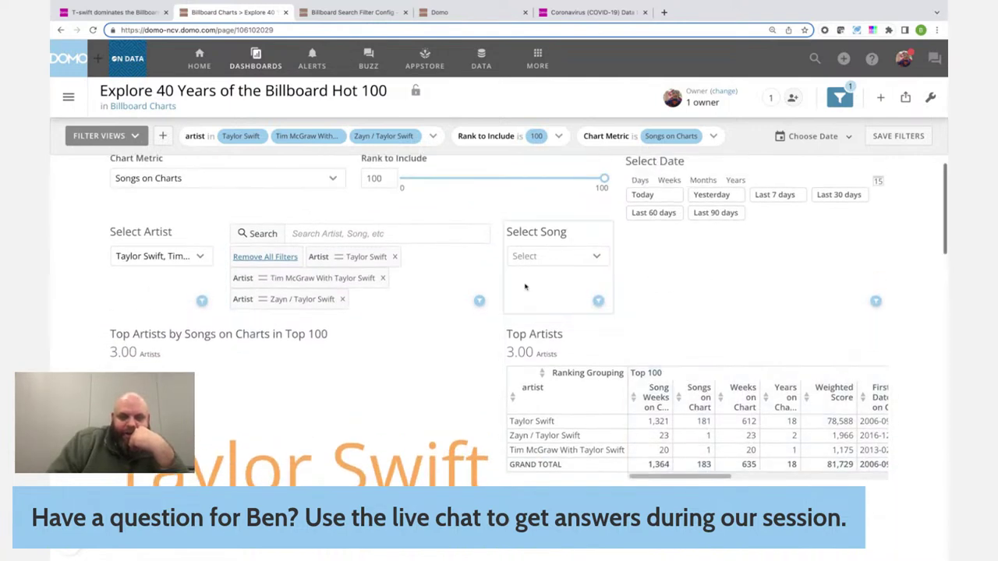
left_click(265, 255)
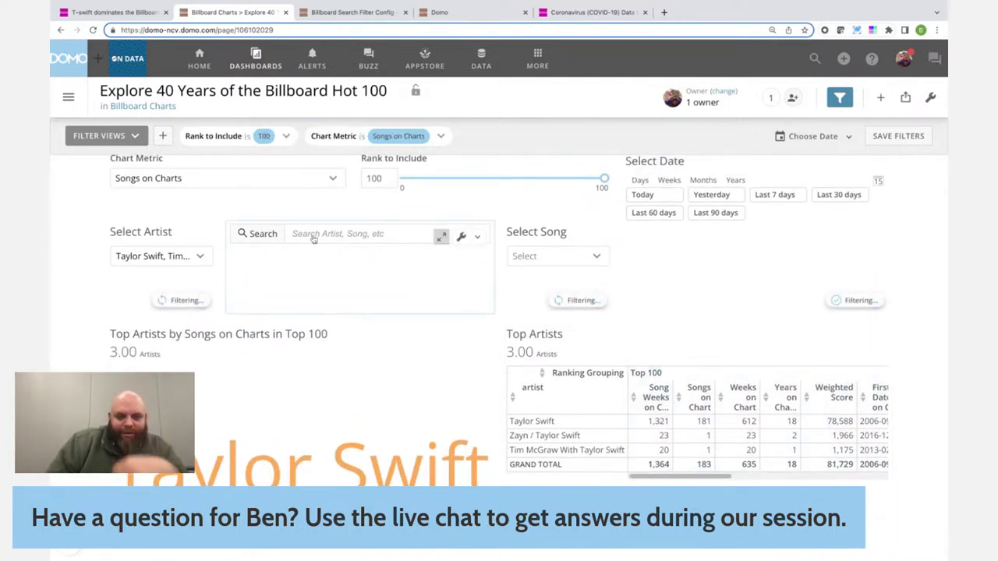
Search for "love" in the dashboard's search filter and look through the matching entries.
left_click(332, 238)
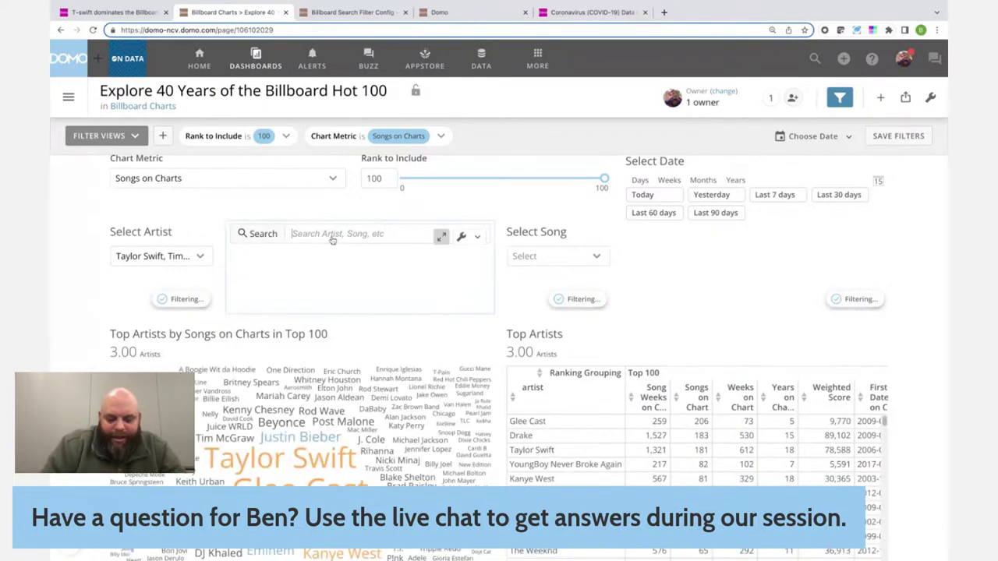
type("love")
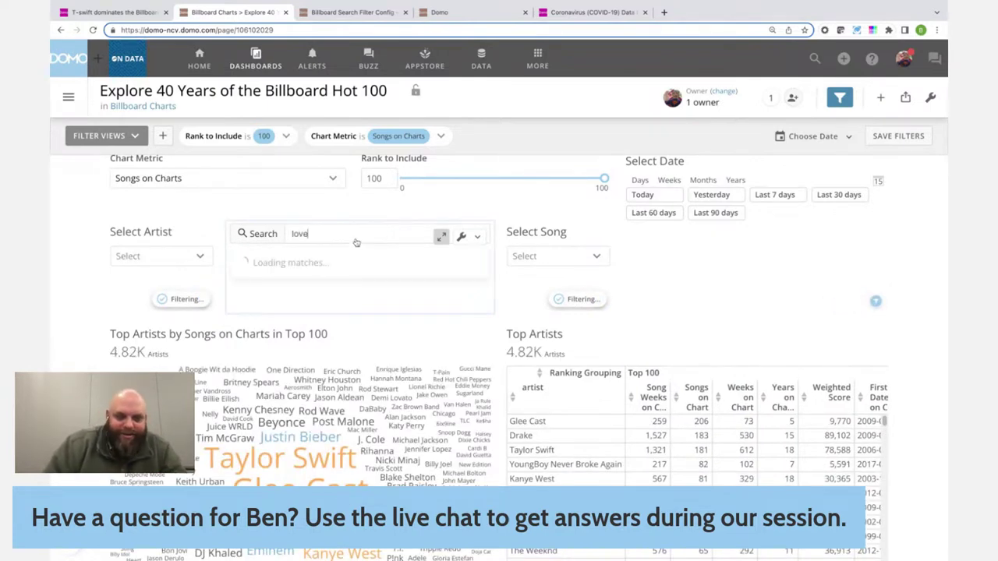
scroll(342, 293, "down", 5)
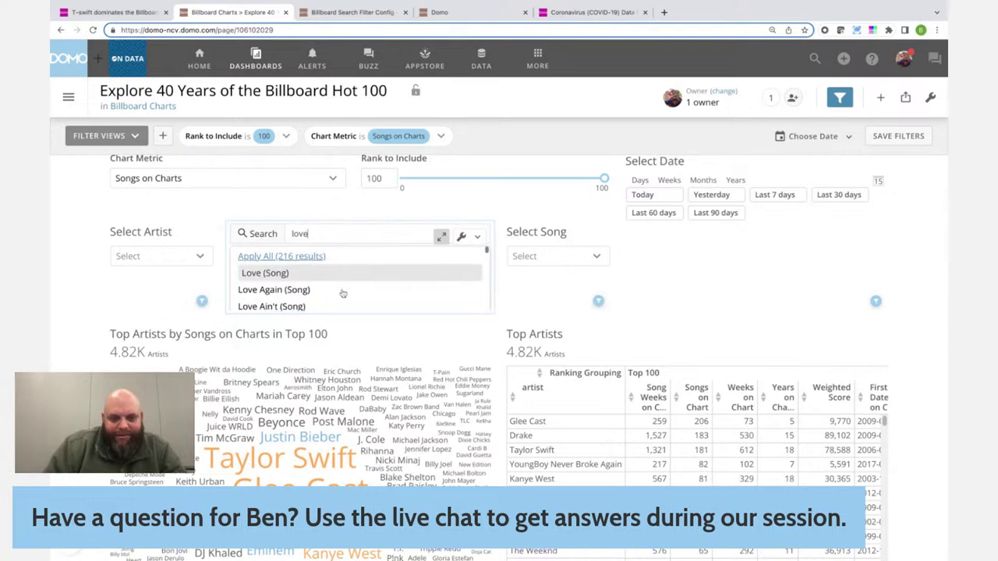
Look through the "love" matches, filter the dashboard by Love And Rockets (Artist), and remove that filter again.
scroll(342, 293, "down", 3)
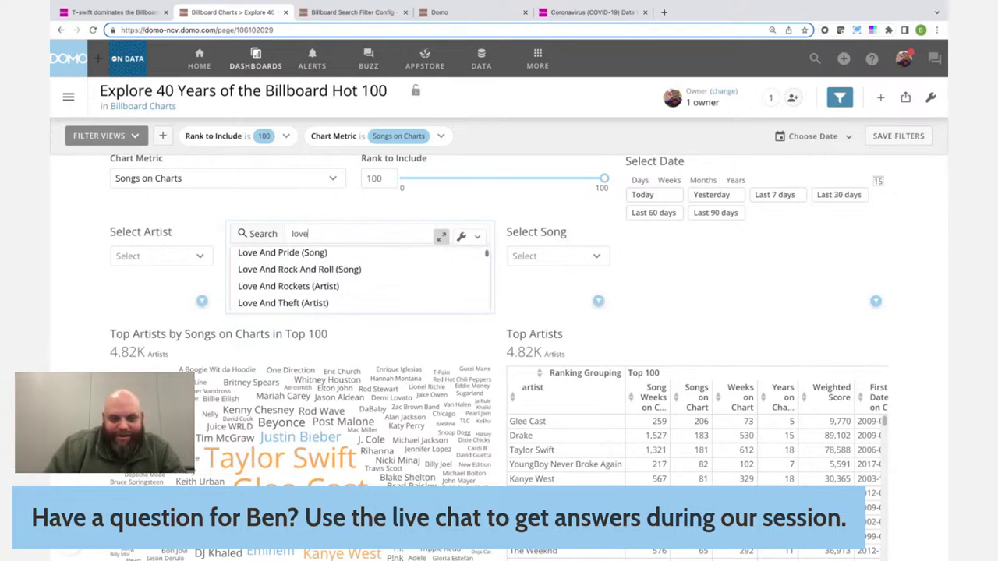
scroll(319, 273, "up", 3)
scroll(319, 285, "down", 3)
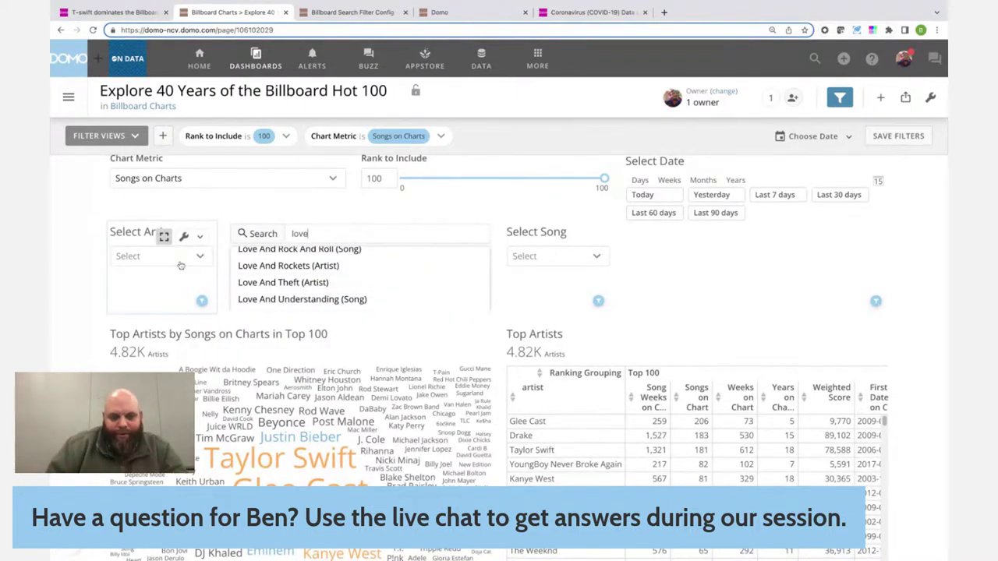
left_click(337, 265)
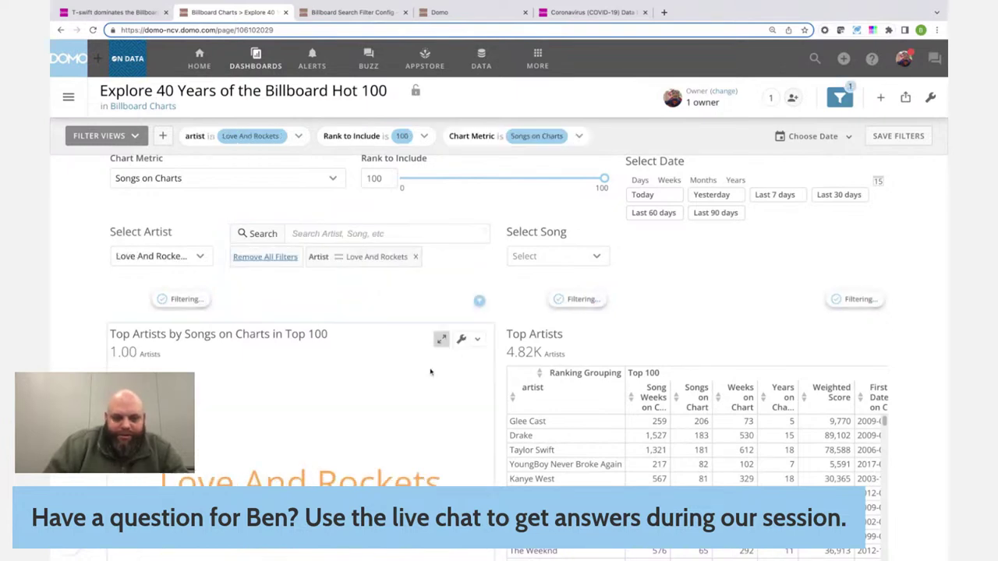
left_click(417, 257)
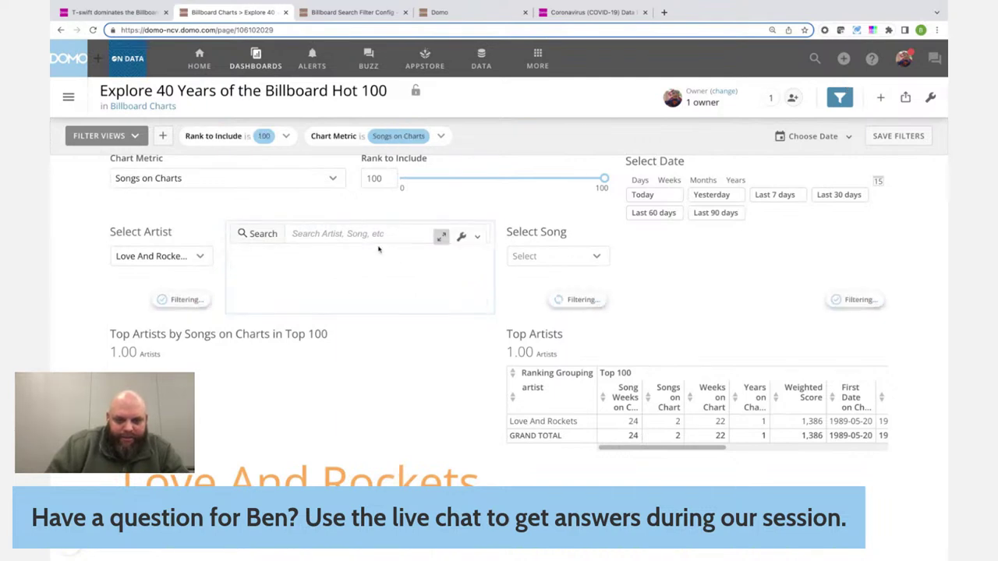
Search for "love" in the dashboard's search filter, apply all matches, and check their effect on the dashboard's cards.
type("l")
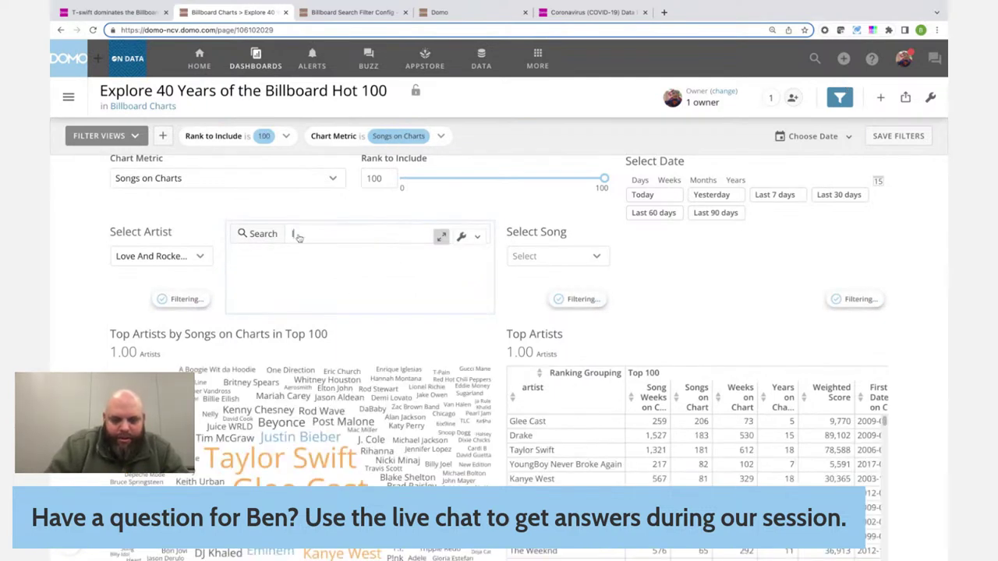
type("ove")
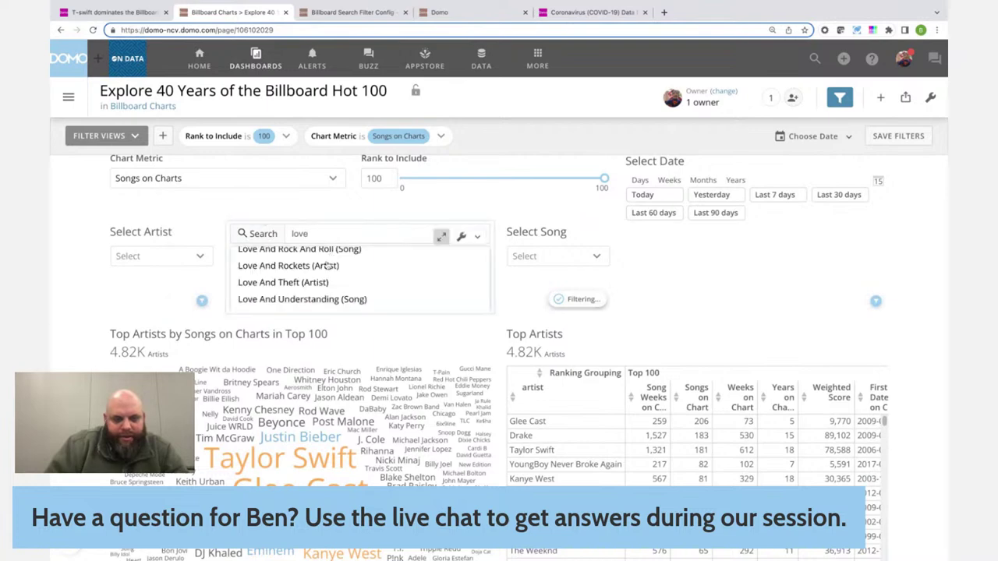
scroll(281, 260, "up", 5)
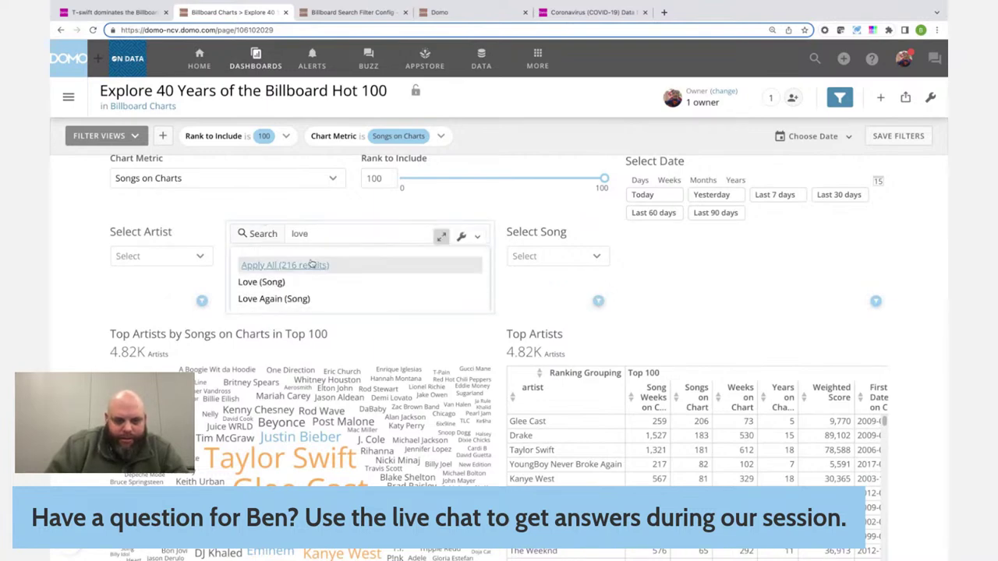
left_click(311, 265)
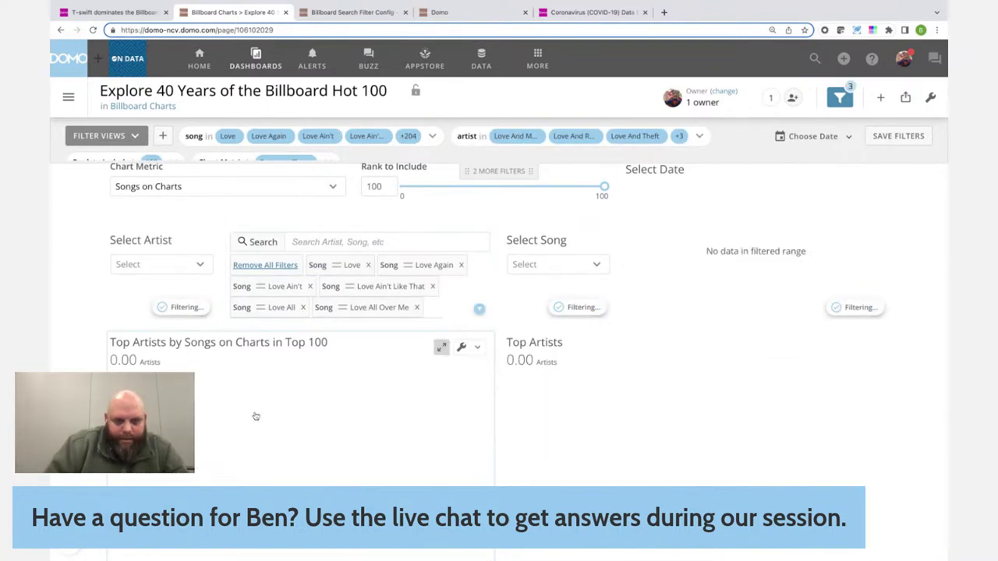
scroll(306, 426, "down", 3)
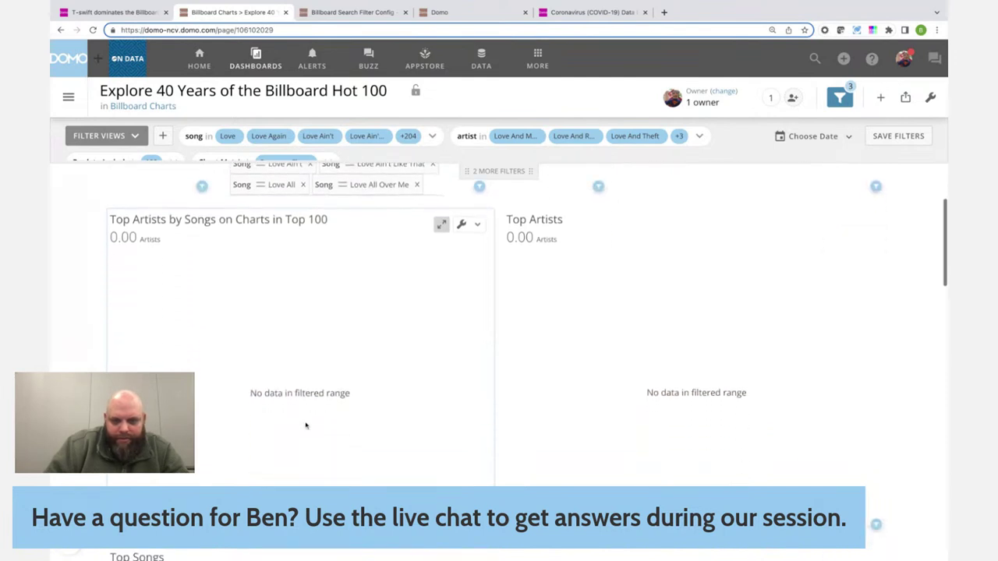
scroll(499, 327, "down", 10)
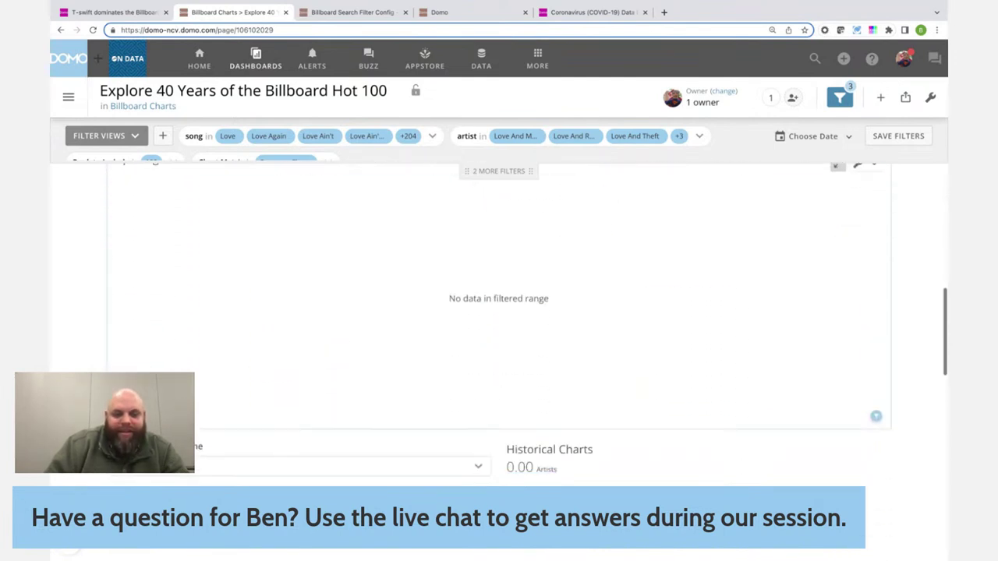
scroll(499, 327, "down", 3)
scroll(433, 117, "up", 5)
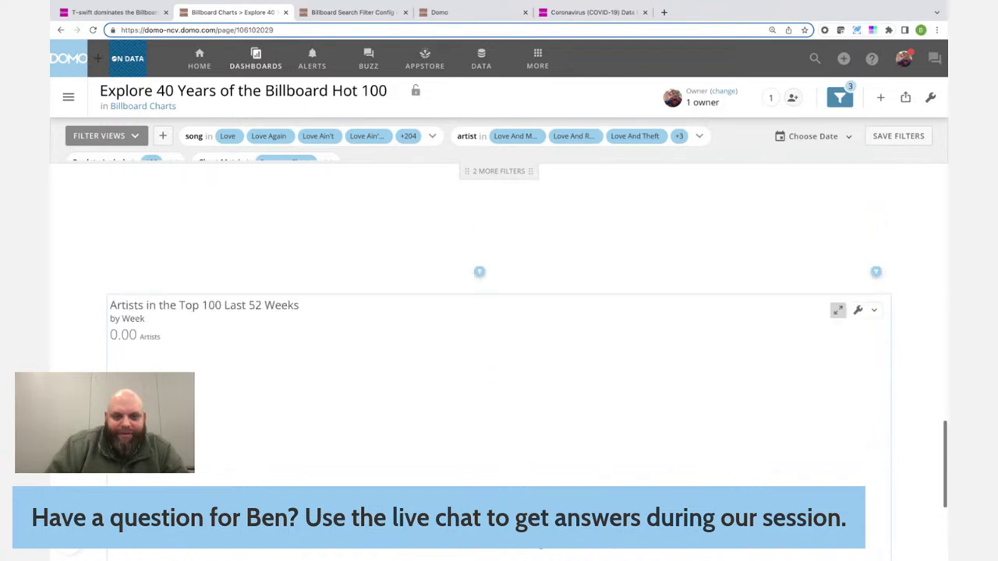
Inspect the song filter's selected values and reset the dashboard to the Top 100 by Songs on Charts default filter view.
left_click(433, 136)
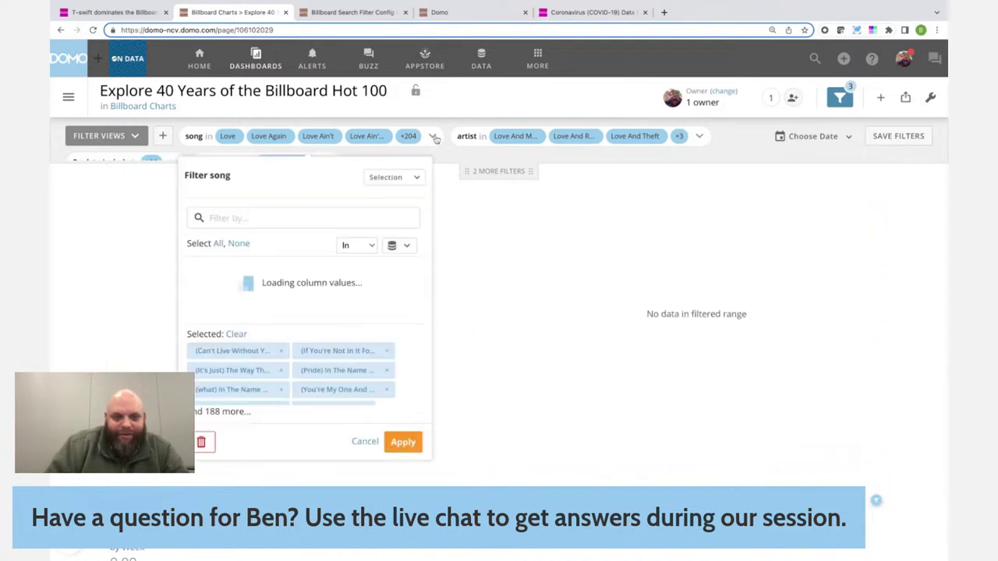
left_click(103, 136)
left_click(117, 191)
left_click(589, 343)
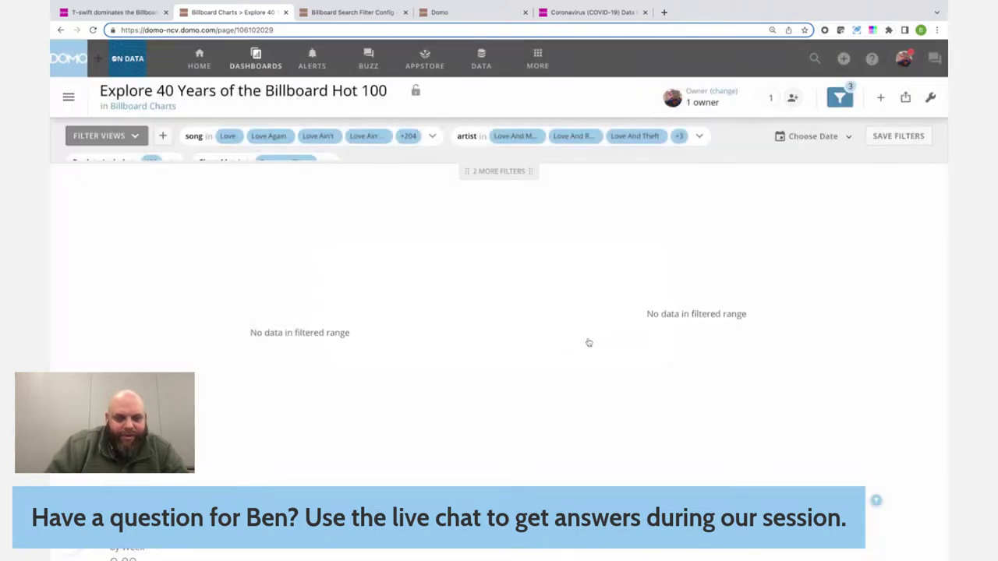
left_click(103, 136)
left_click(109, 214)
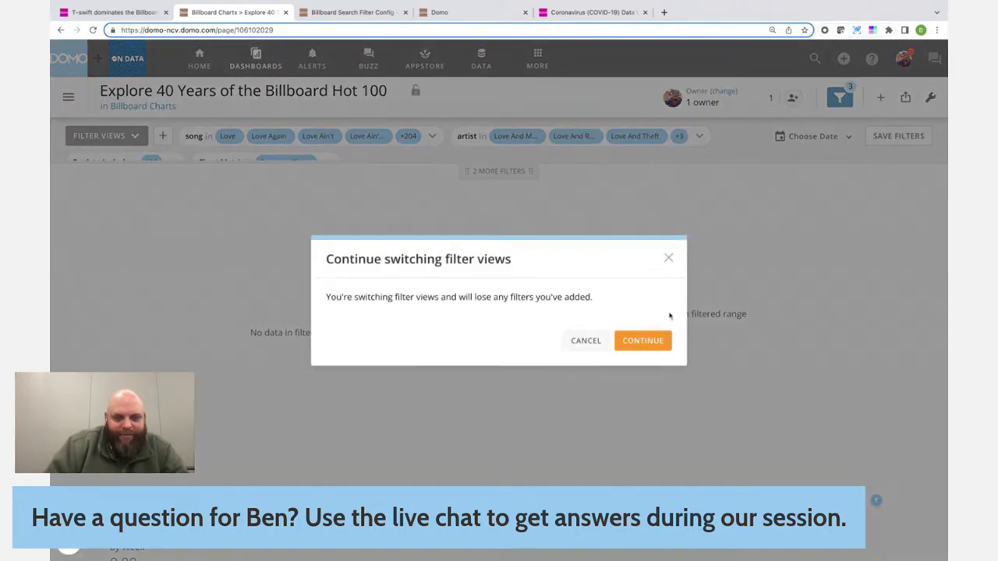
left_click(642, 340)
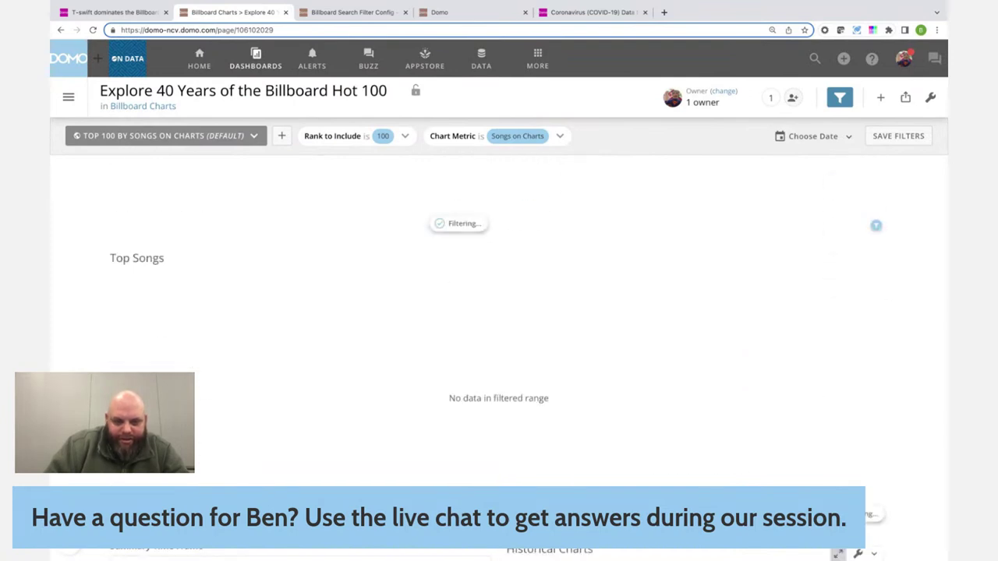
Apply all "love" matches again, expand the full filter list, and switch back to the default filter view.
scroll(375, 209, "up", 4)
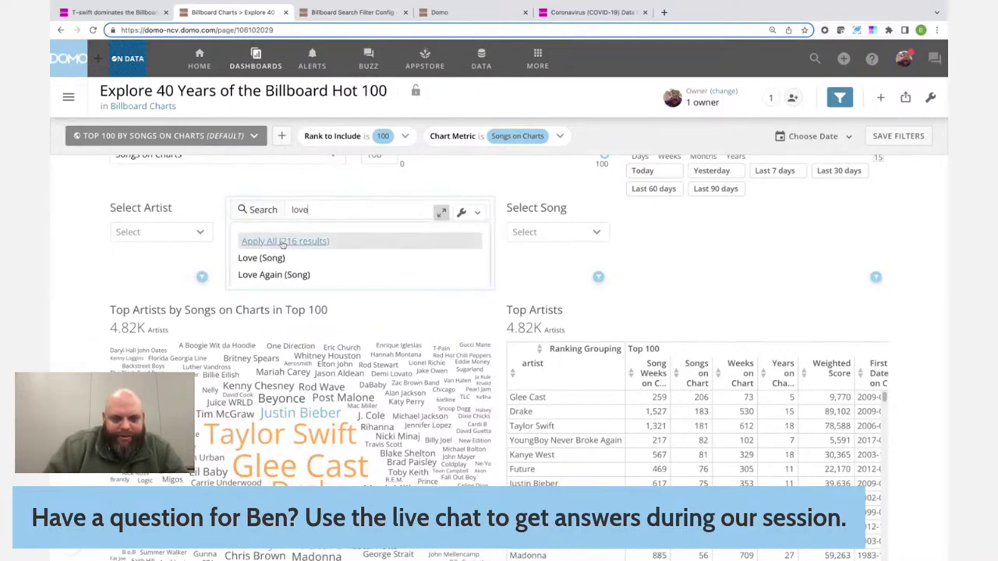
left_click(283, 239)
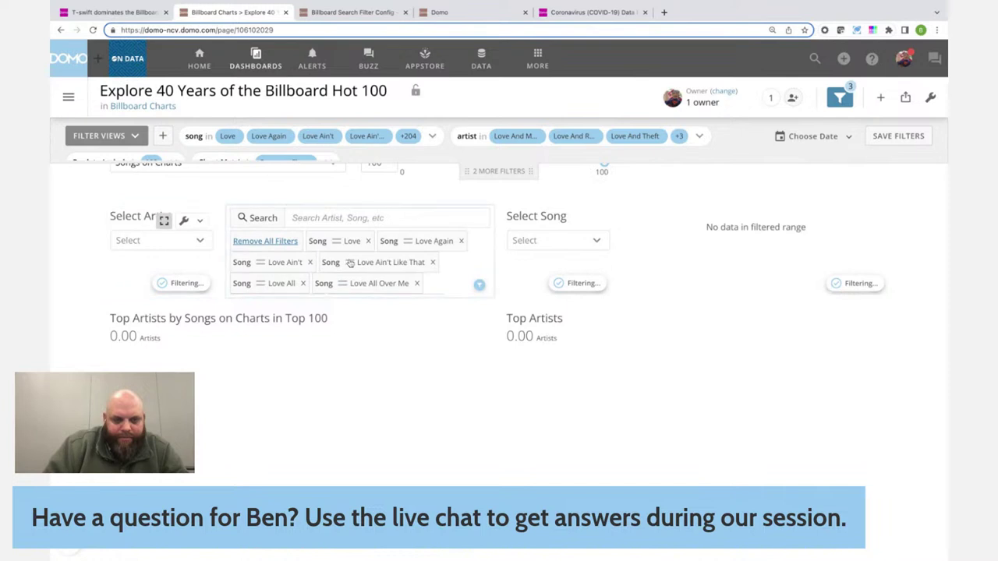
left_click(479, 172)
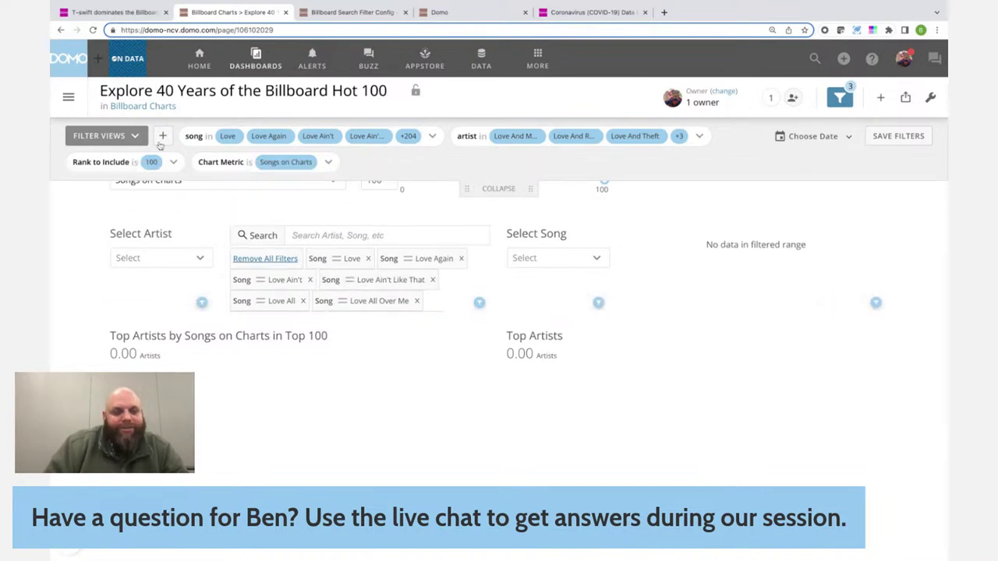
left_click(134, 135)
left_click(199, 215)
left_click(642, 341)
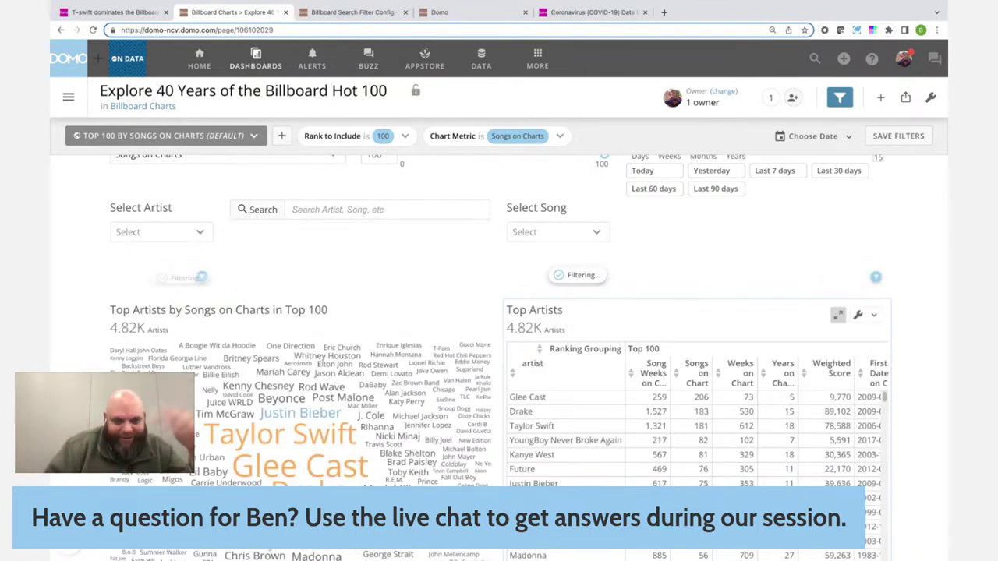
Filter the dashboard by Glee Cast and Drake from the word cloud, and try the Yesterday date filter before clearing it.
left_click(287, 468)
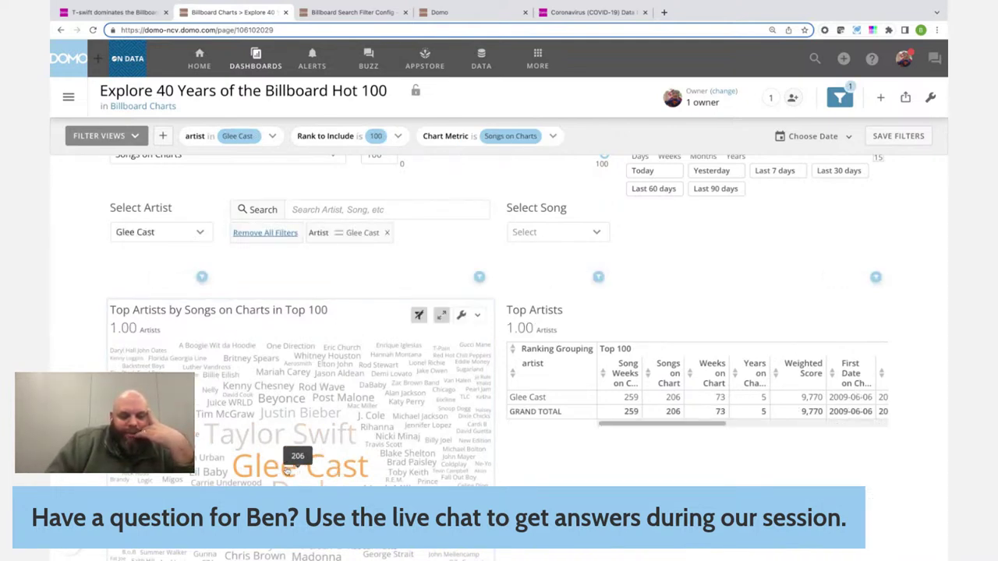
left_click(310, 479)
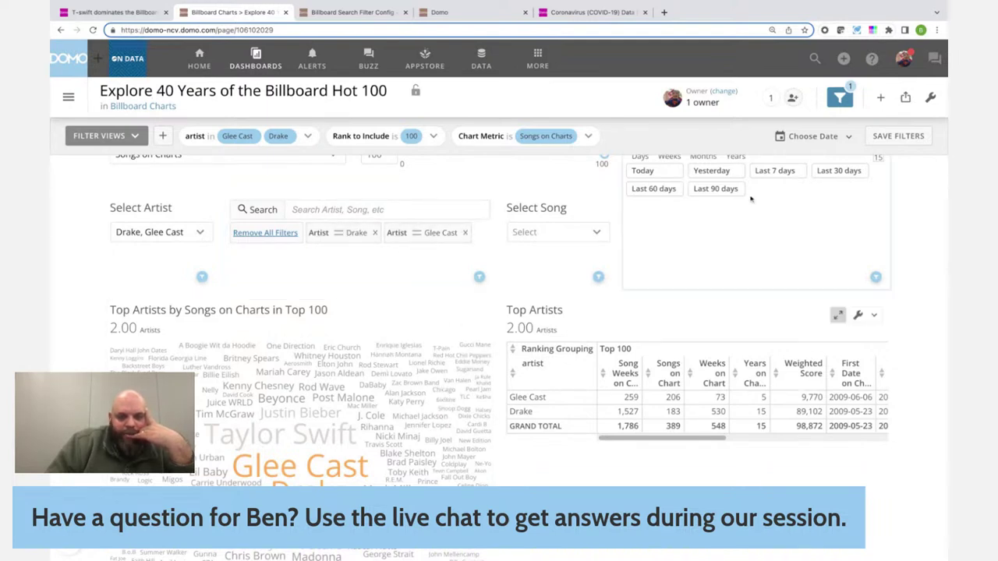
left_click(723, 173)
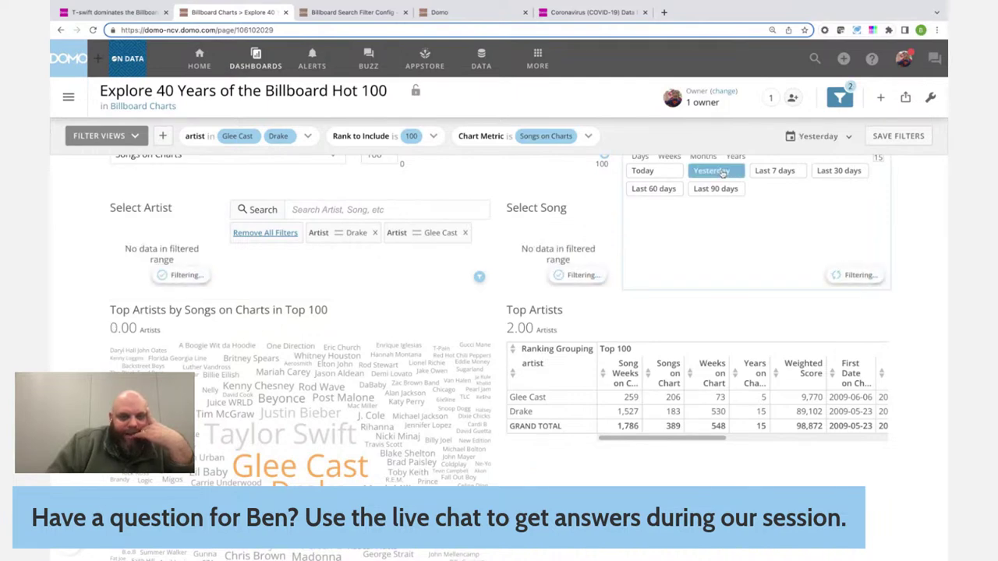
left_click(712, 171)
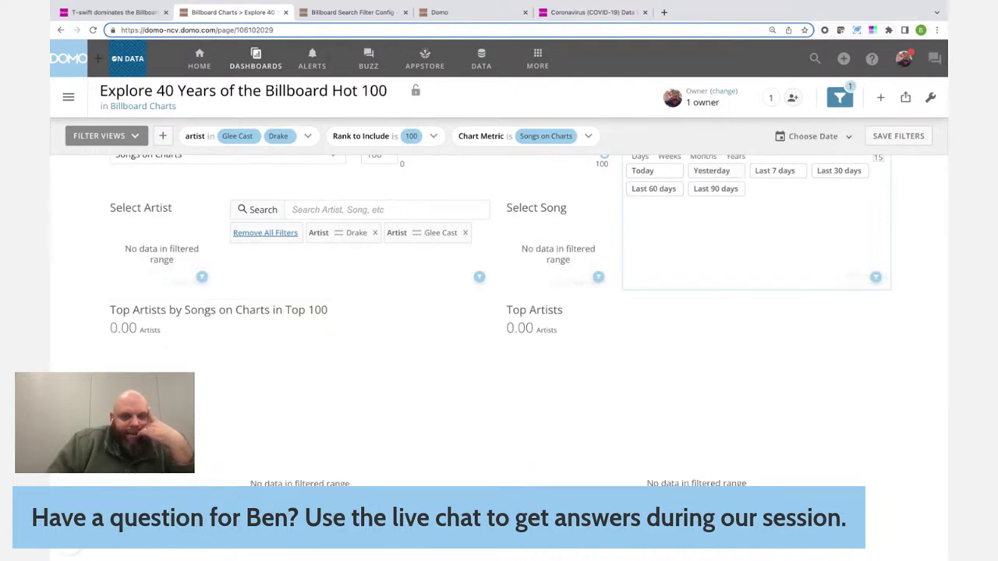
Filter by "I Guess It's Fuck Me (Drake)" from the Top Songs table and check the search filter card's response.
scroll(399, 285, "down", 1)
scroll(399, 285, "down", 5)
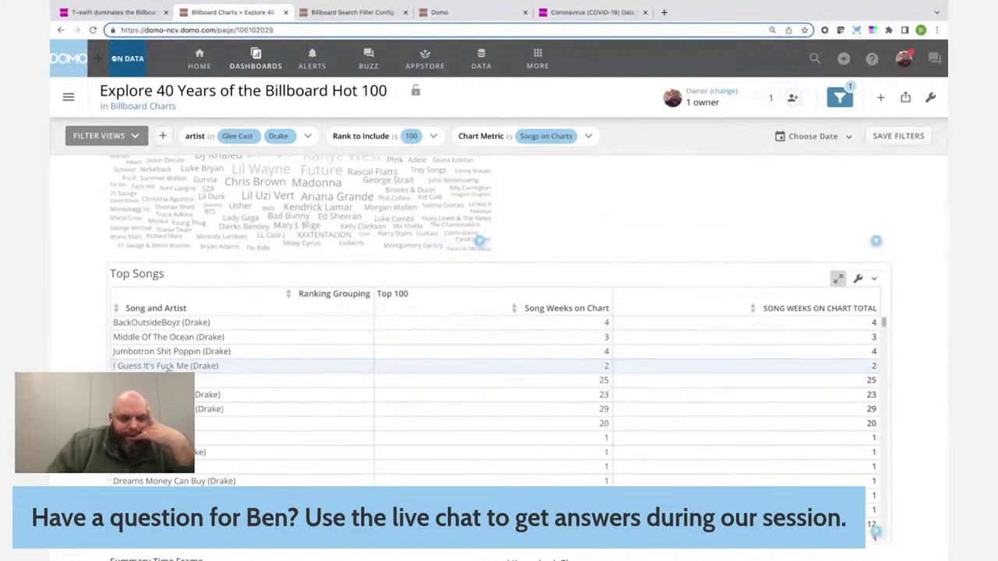
left_click(166, 367)
scroll(168, 369, "up", 7)
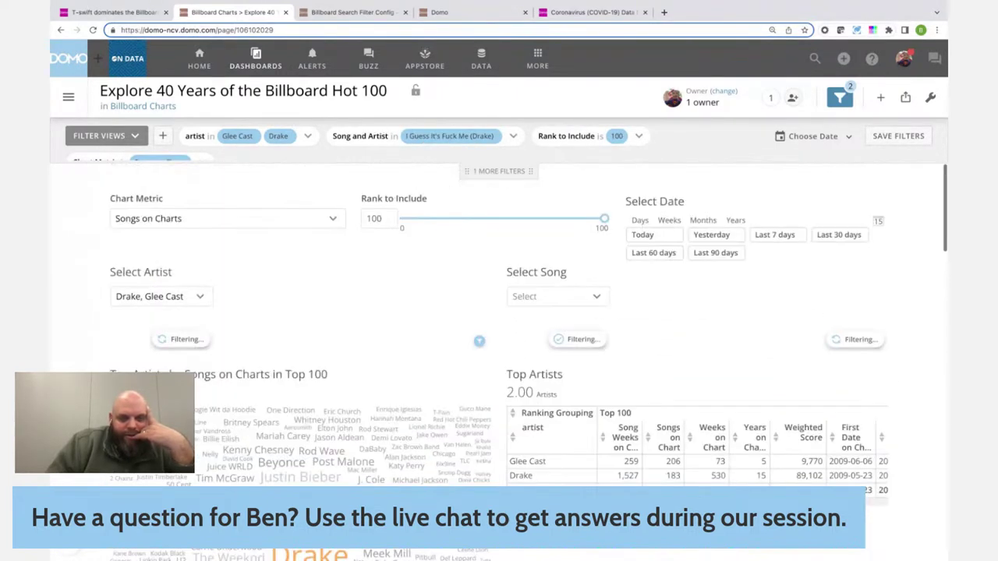
left_click(479, 340)
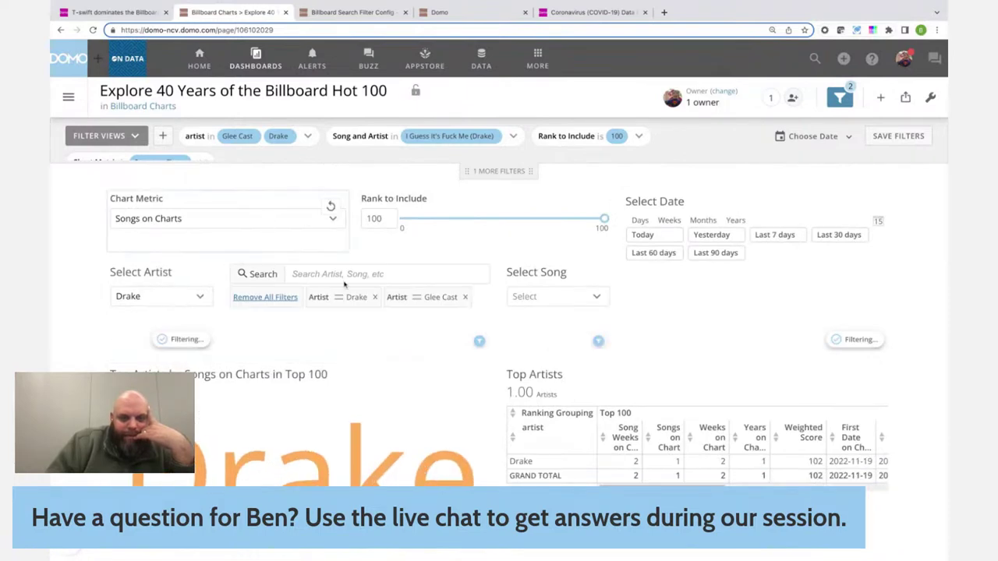
Clear the Song and Artist filter value, and remove the Glee Cast and Drake artist filters in the search filter card.
scroll(438, 293, "down", 1)
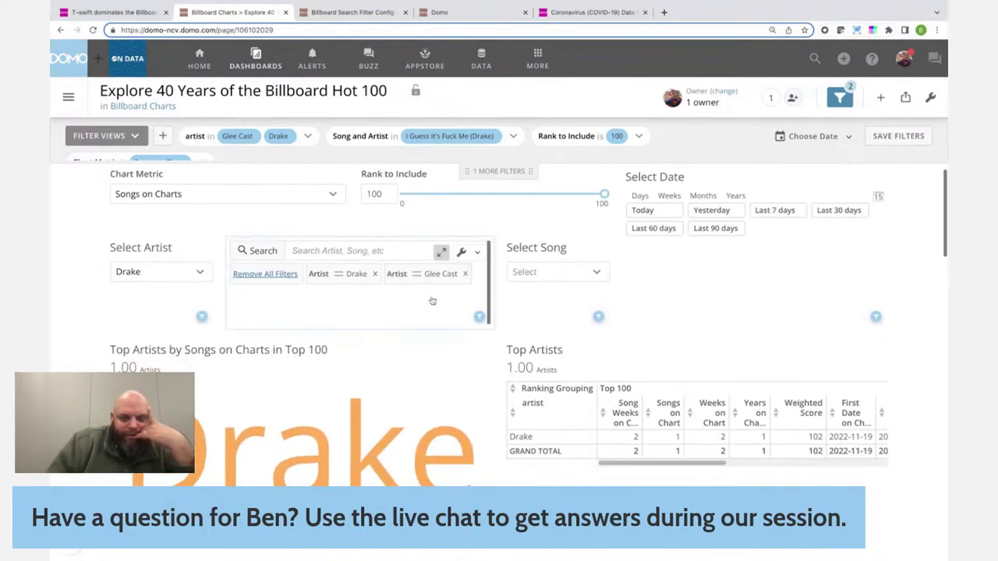
scroll(420, 375, "down", 10)
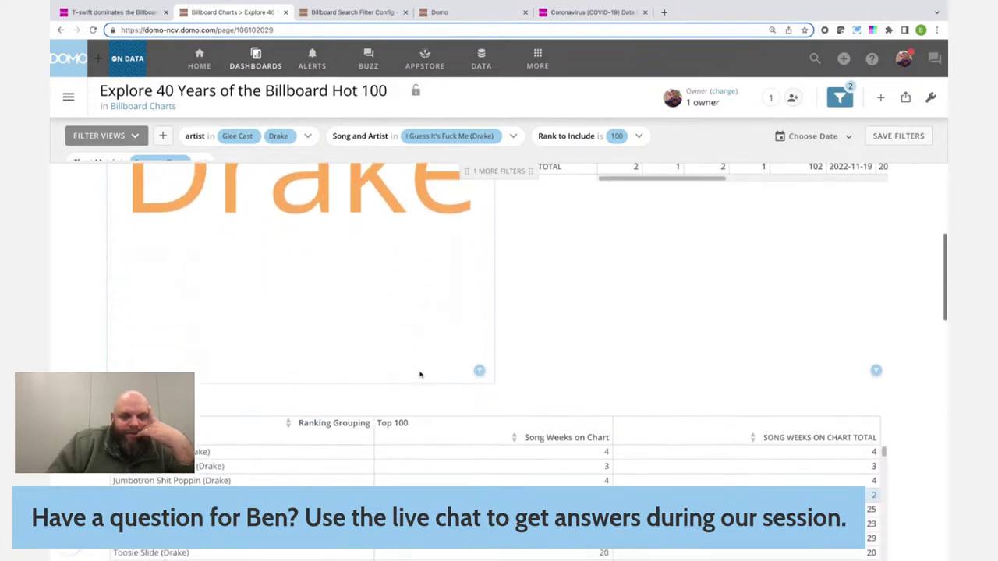
left_click(498, 136)
scroll(343, 289, "up", 10)
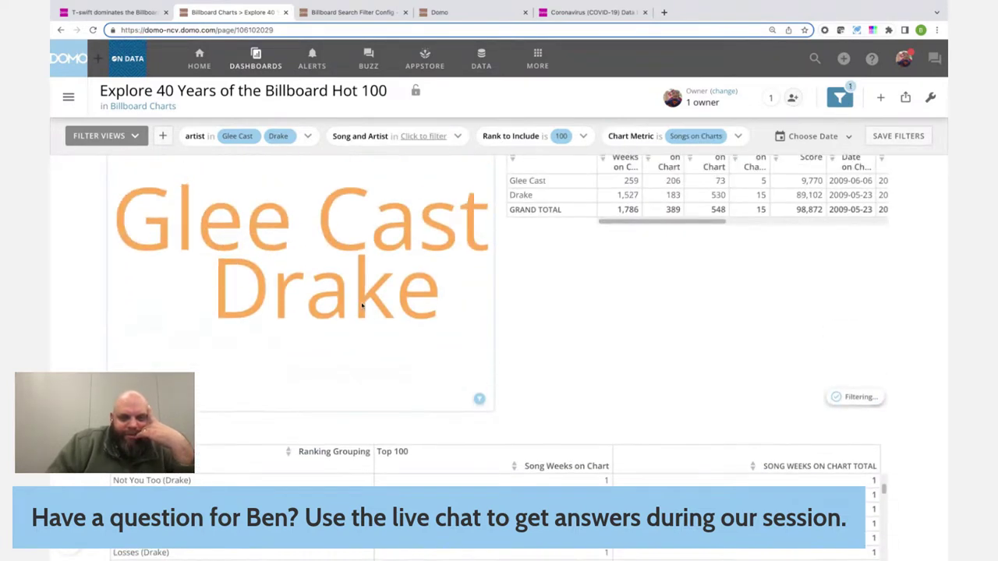
left_click(465, 290)
left_click(375, 290)
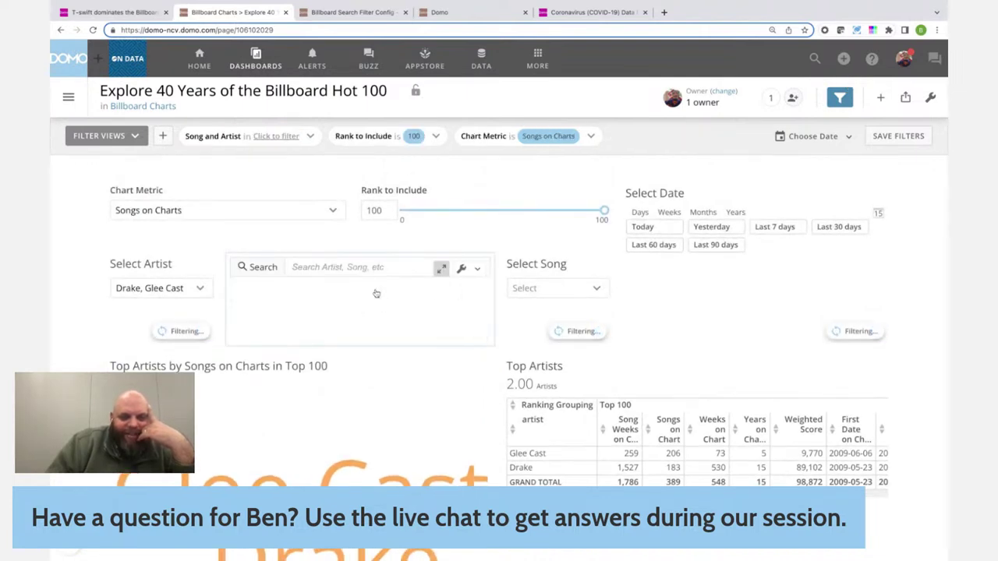
Open the search filter card for editing and view the setup instructions in its JavaScript code.
left_click(476, 275)
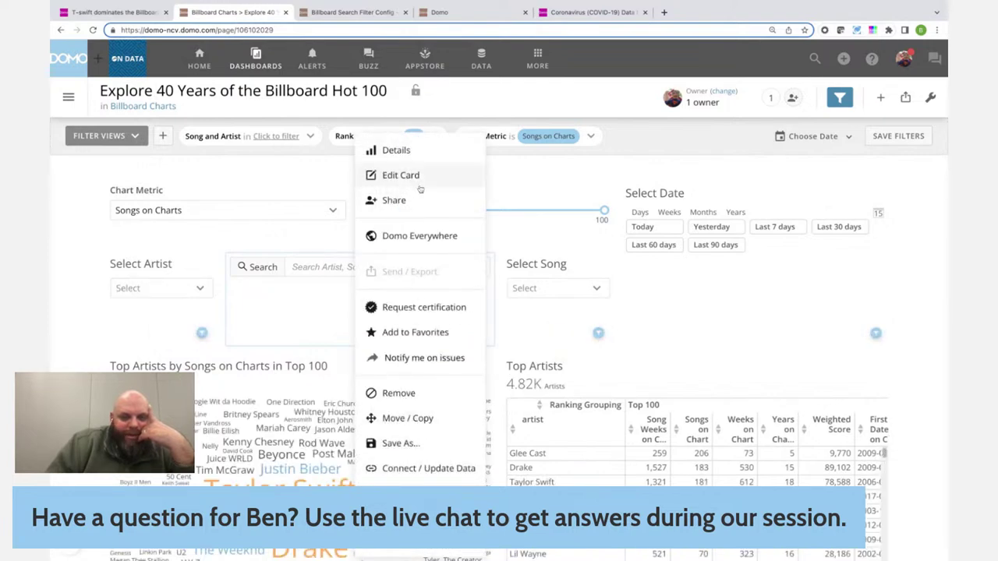
left_click(361, 11)
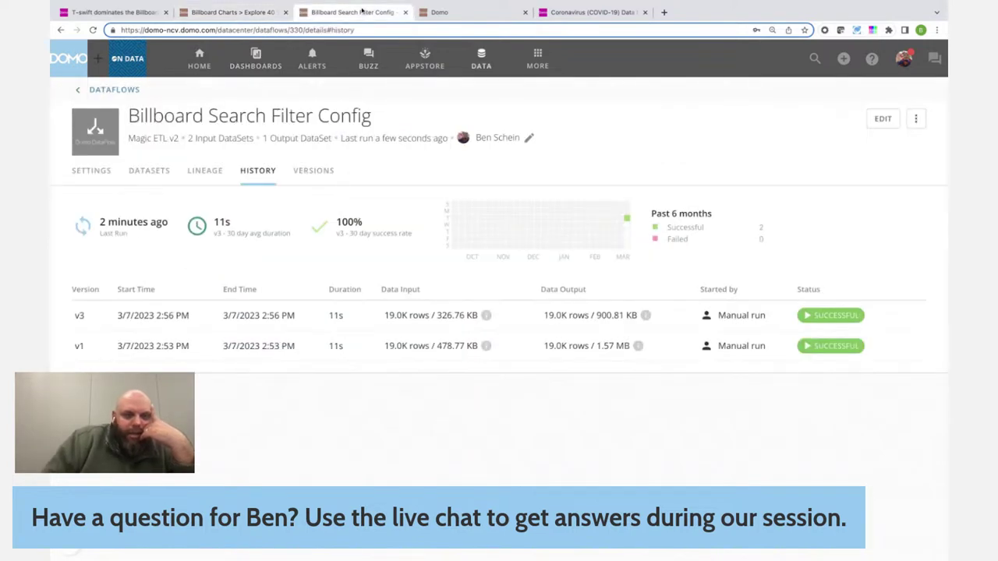
left_click(234, 11)
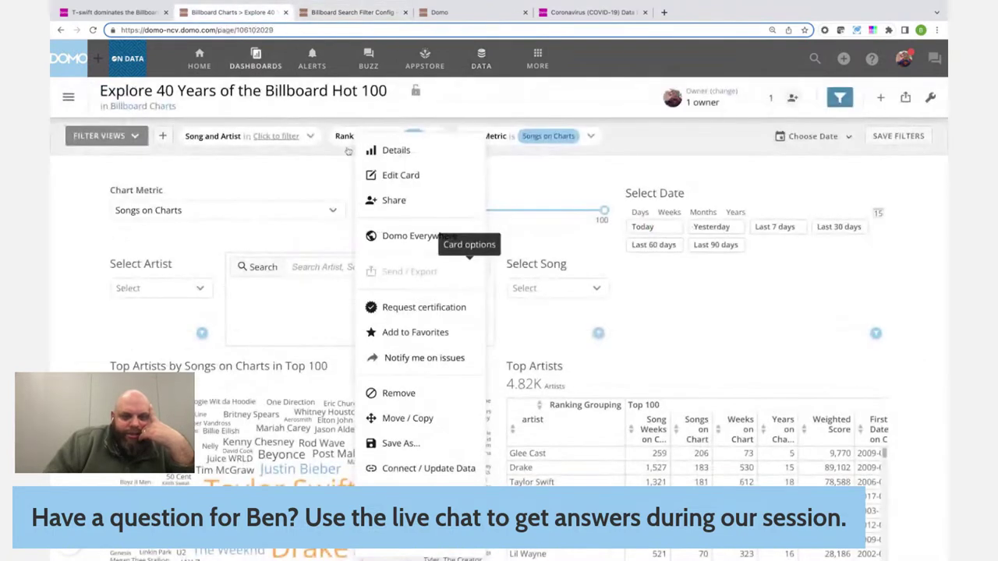
left_click(400, 176)
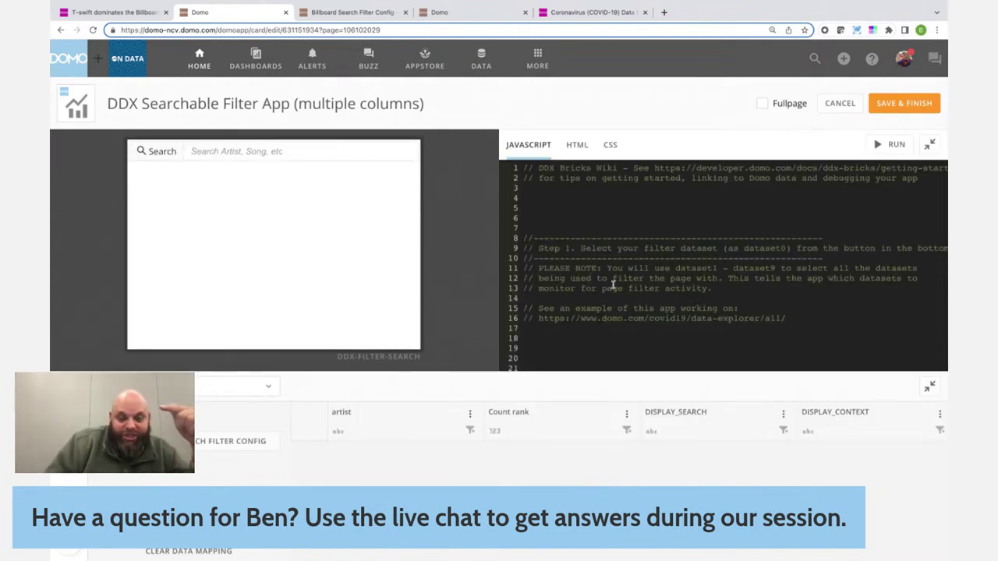
scroll(723, 265, "down", 2)
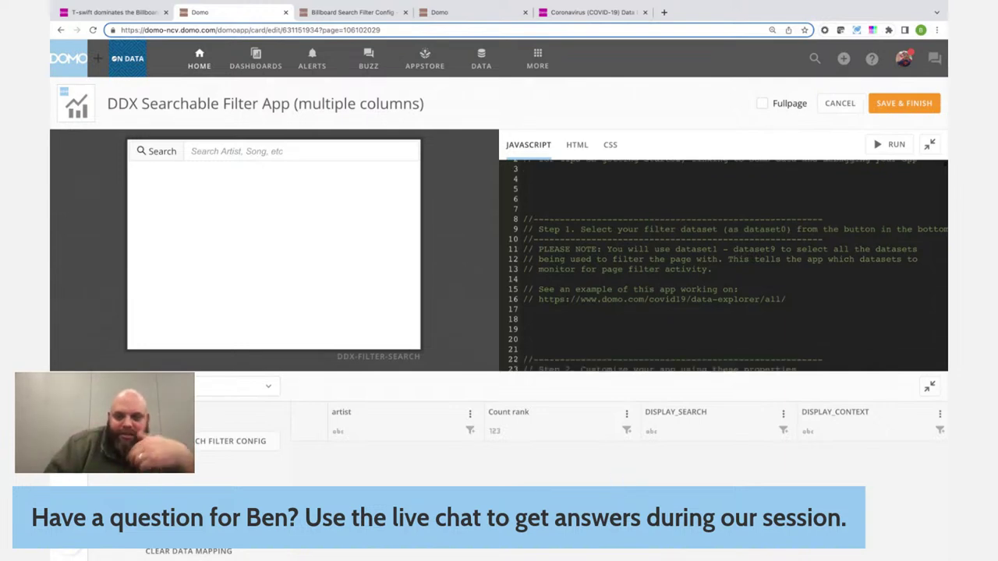
Review the app's customization properties in the code, link dataset1 to Billboard Combined Hot100 History, and save the card.
scroll(723, 265, "down", 3)
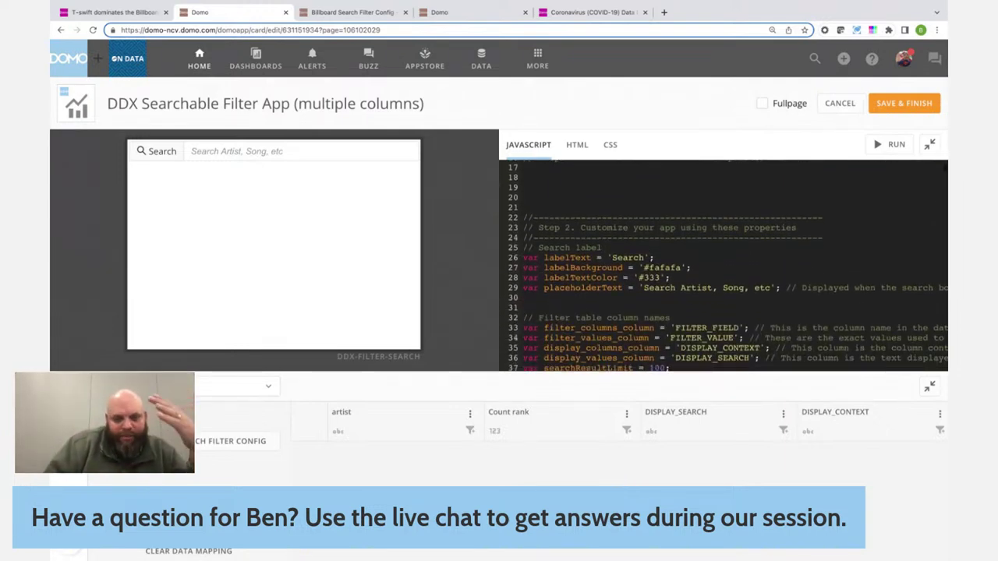
scroll(723, 265, "down", 1)
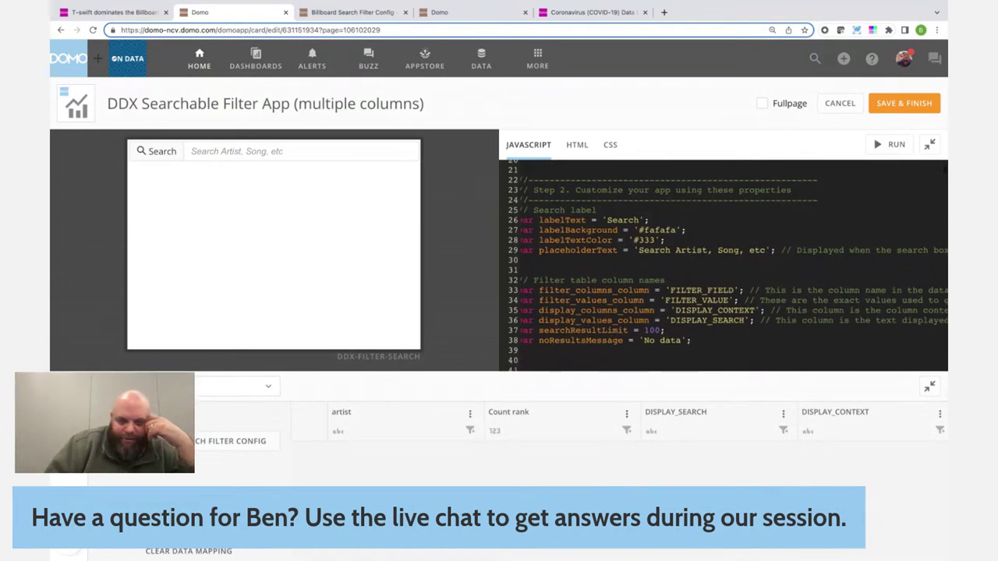
scroll(724, 265, "down", 3)
scroll(724, 265, "up", 5)
scroll(724, 265, "up", 2)
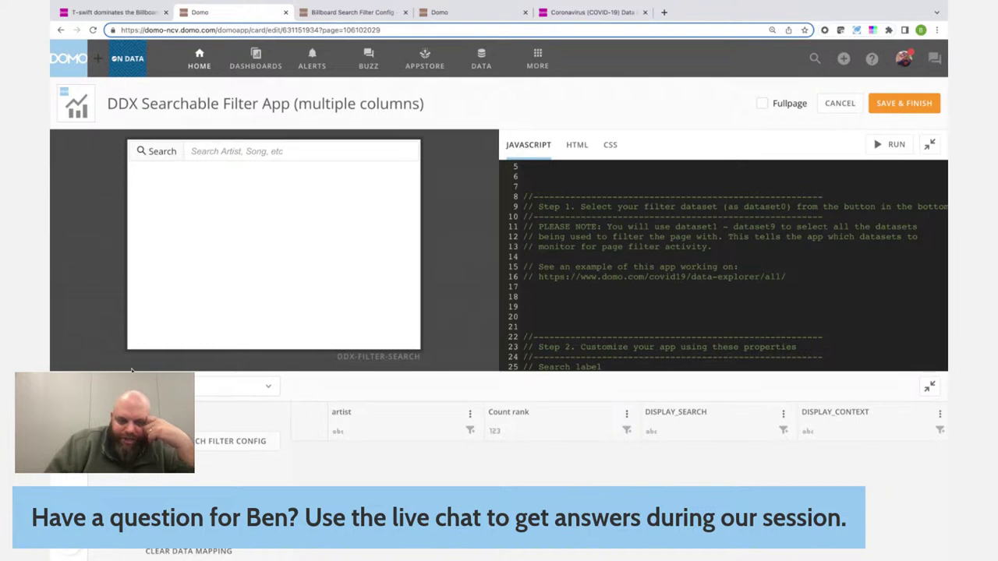
left_click(234, 386)
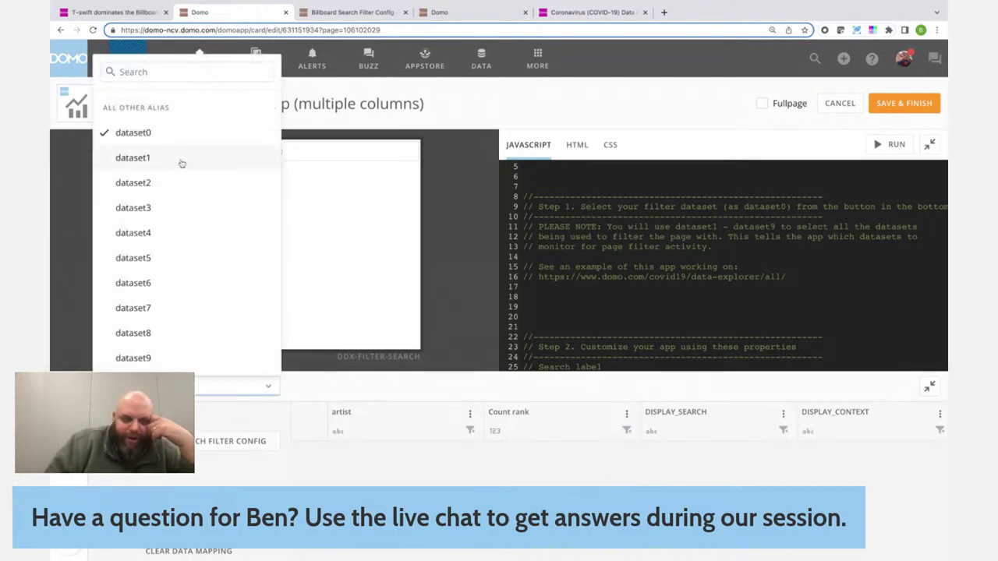
left_click(148, 158)
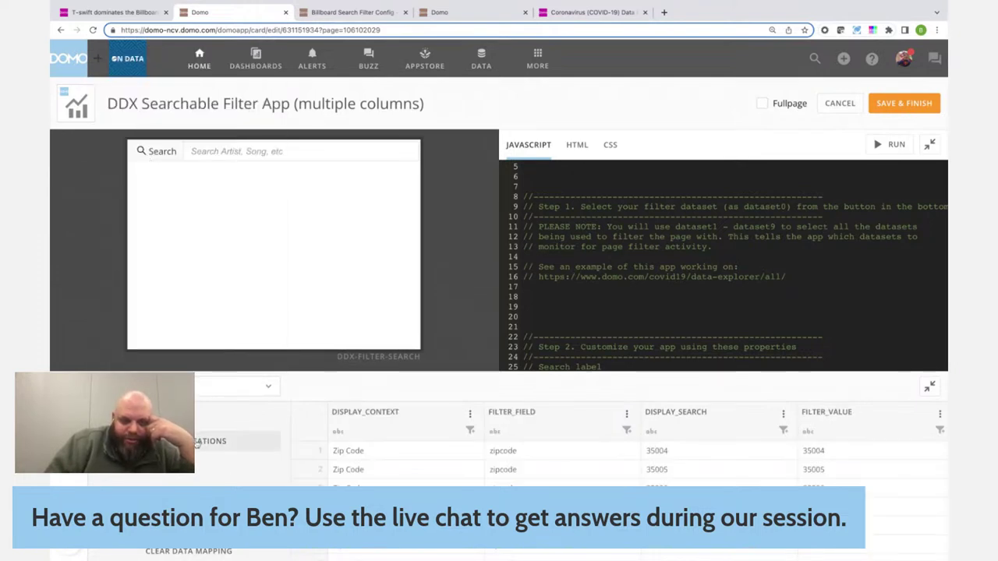
left_click(199, 441)
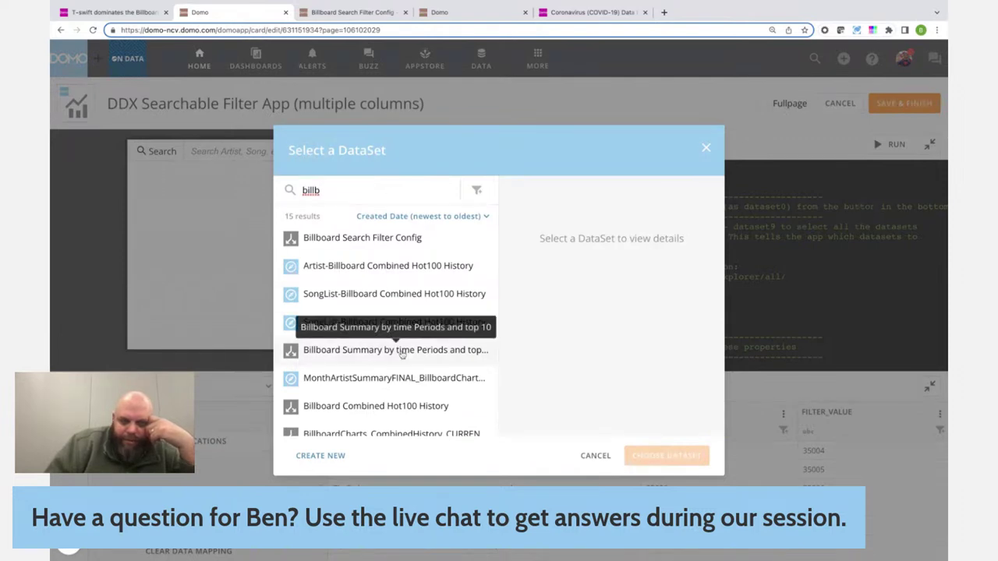
left_click(380, 414)
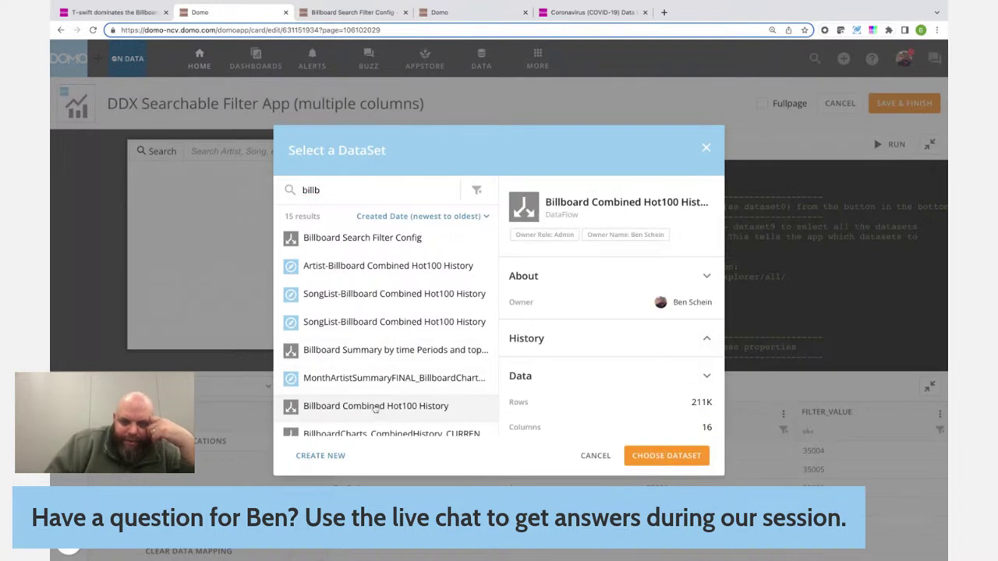
left_click(668, 457)
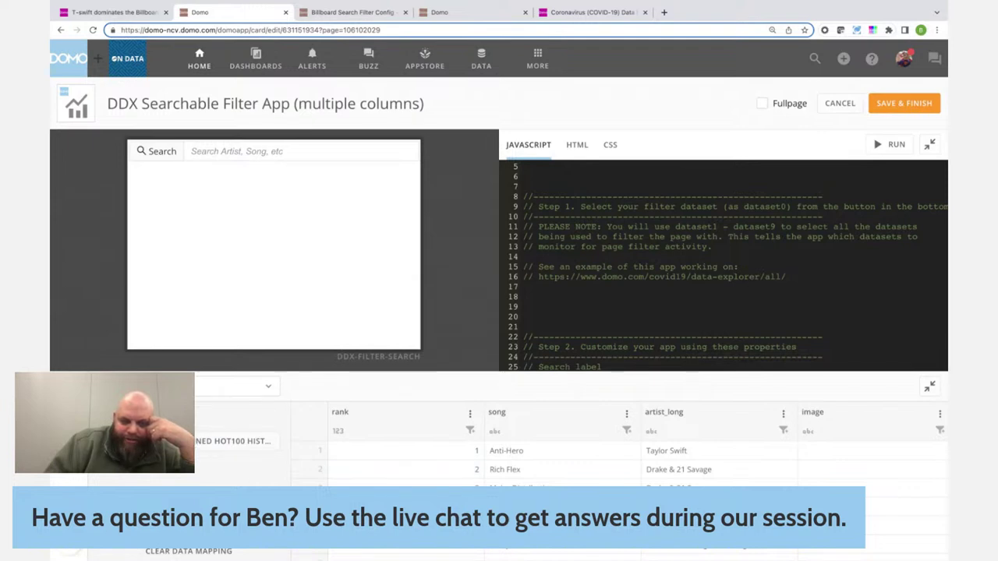
left_click(909, 102)
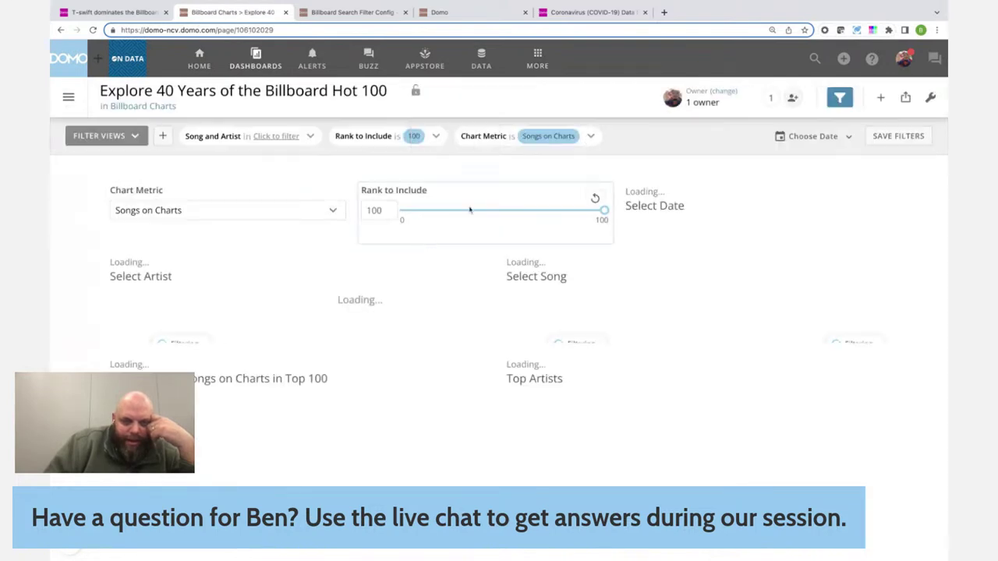
Filter the dashboard by You Proof (Morgan Wallen) from the Top Songs table, and clear that filter in the search card and filter bar.
scroll(234, 296, "down", 8)
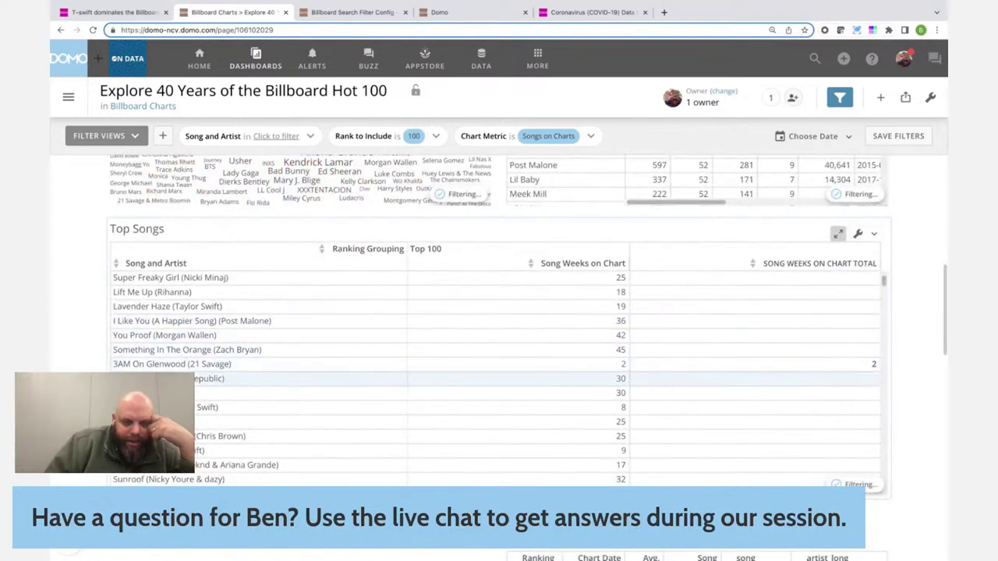
left_click(175, 336)
scroll(288, 319, "up", 8)
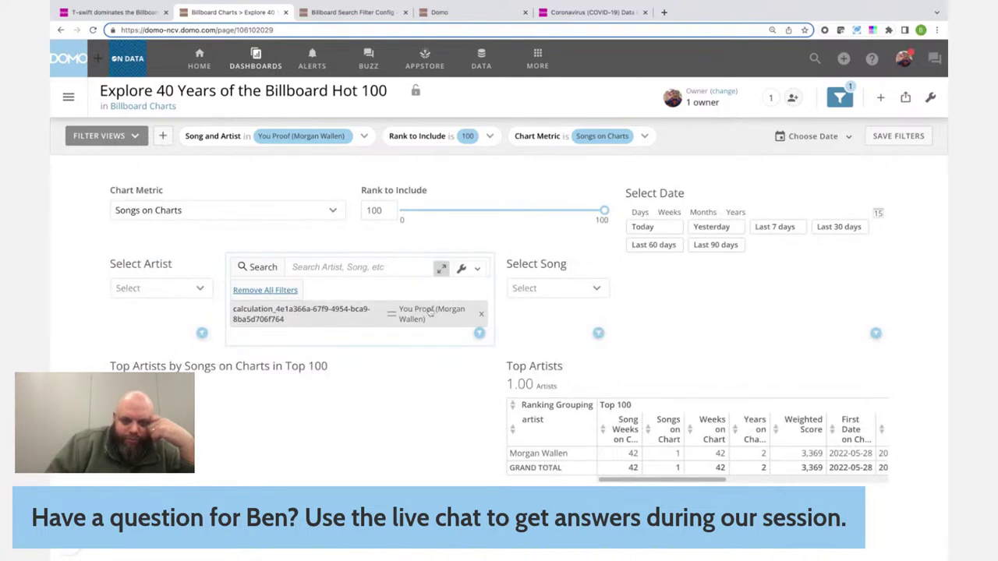
left_click(482, 315)
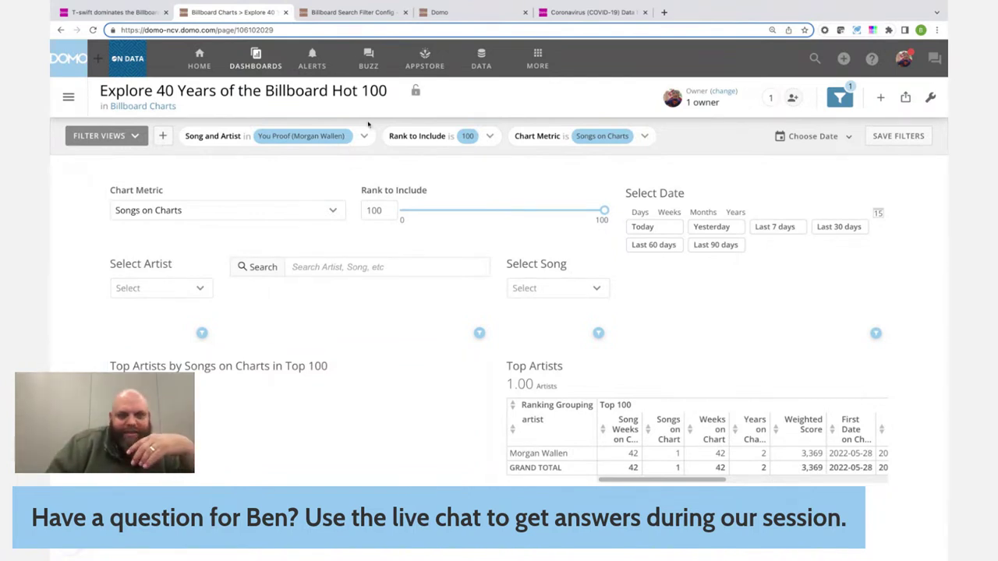
left_click(347, 136)
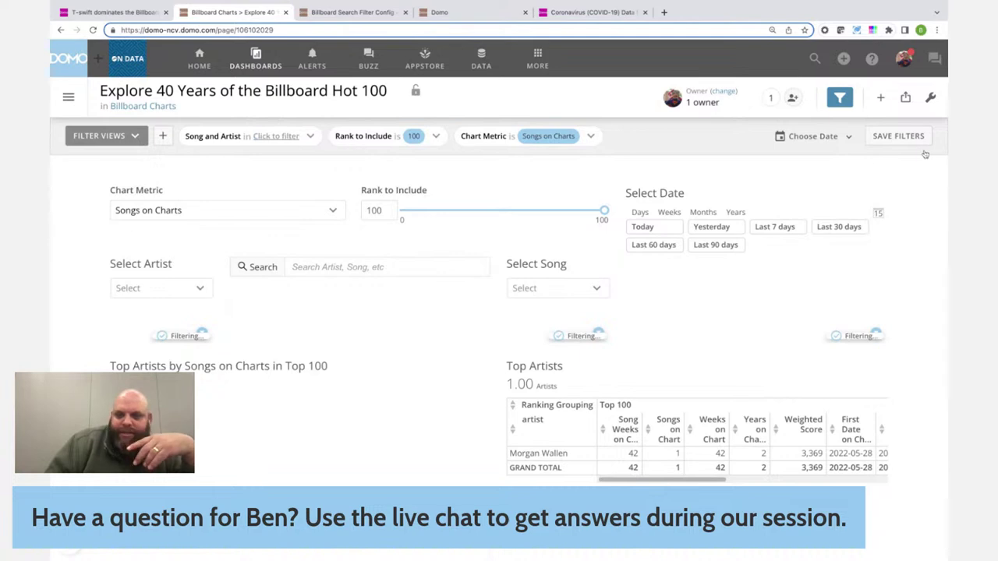
Open the dashboard for editing and permanently delete the Select Song card.
left_click(930, 97)
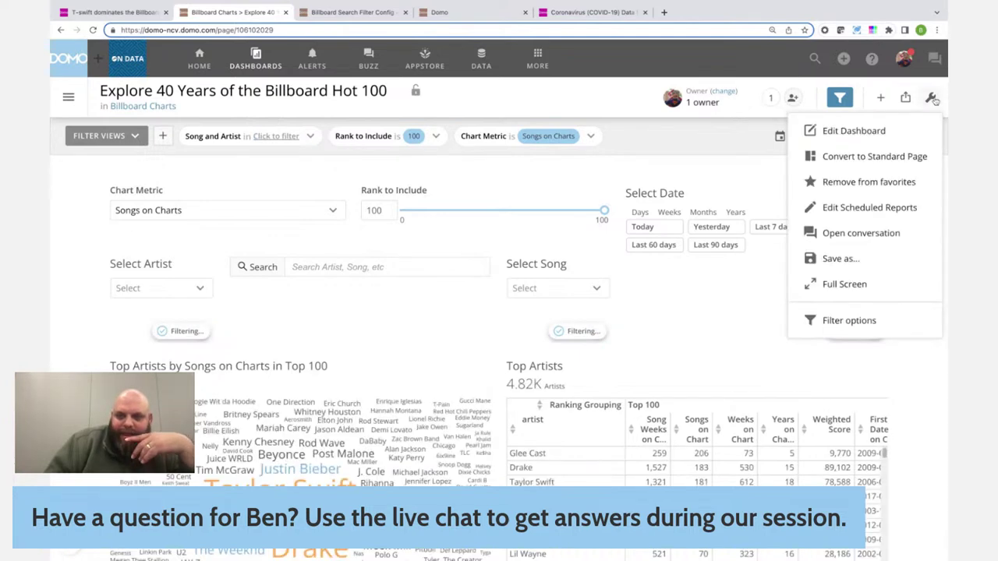
left_click(880, 130)
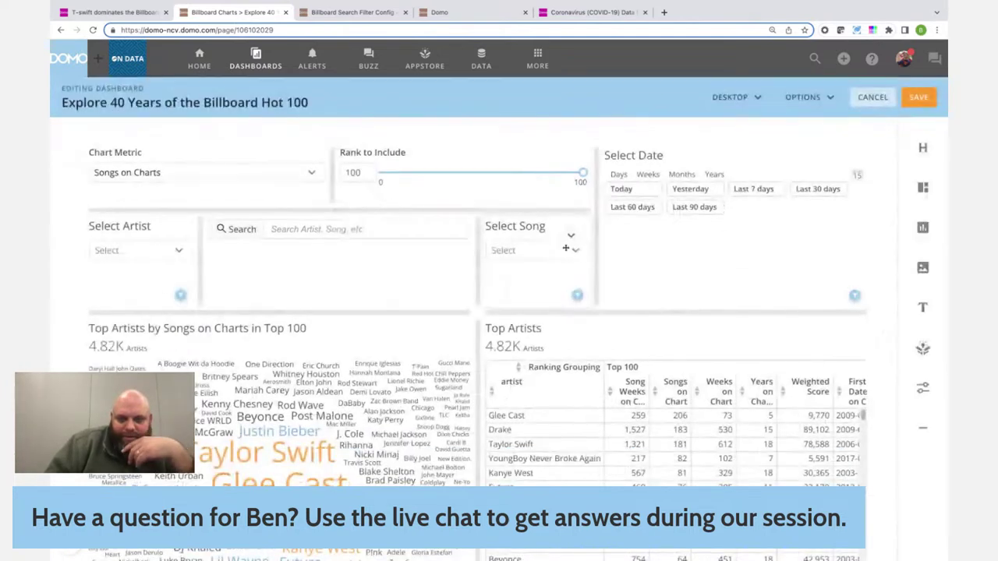
left_click(571, 238)
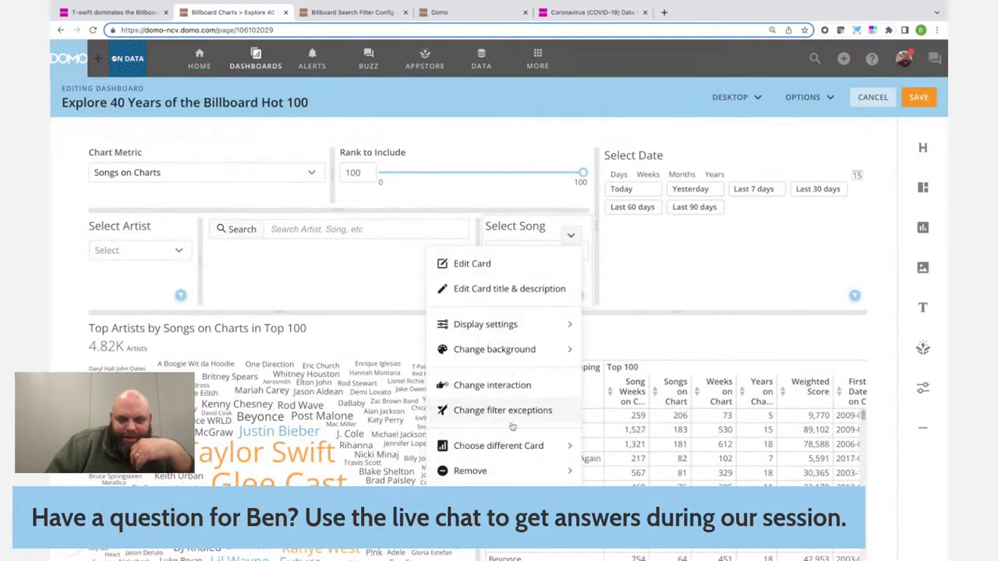
left_click(523, 473)
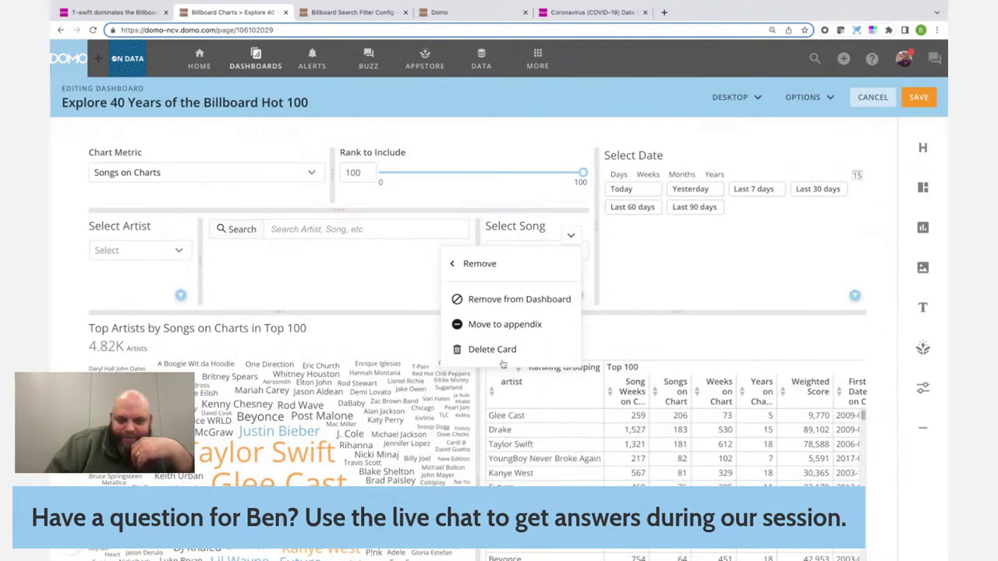
left_click(492, 350)
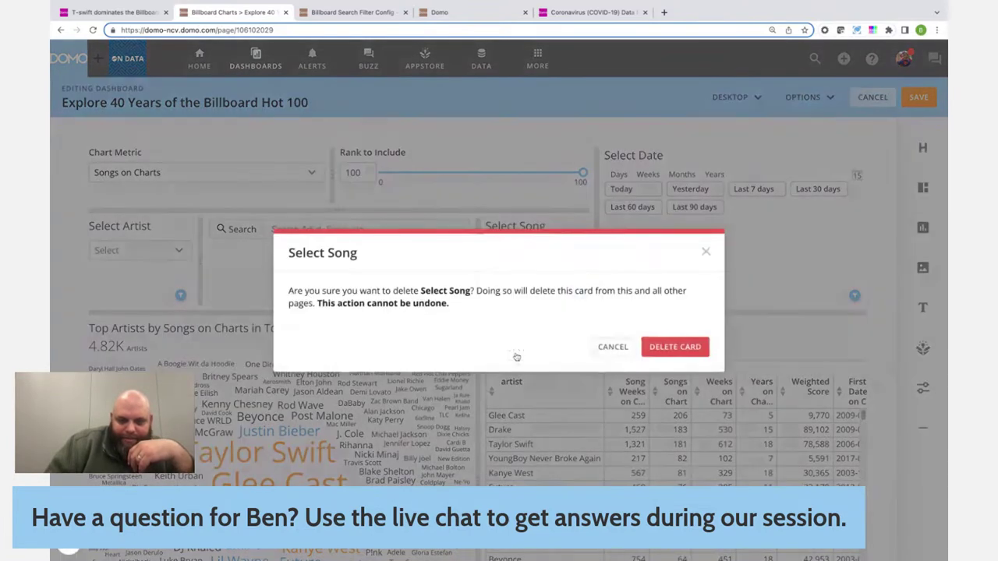
left_click(659, 350)
left_click(575, 234)
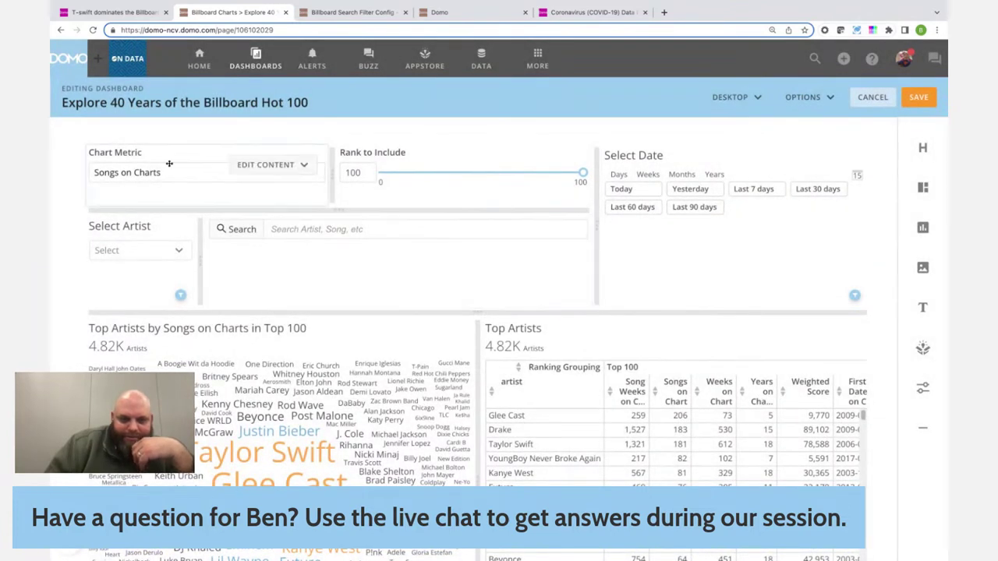
Permanently delete the Select Artist card and save the dashboard.
left_click(175, 235)
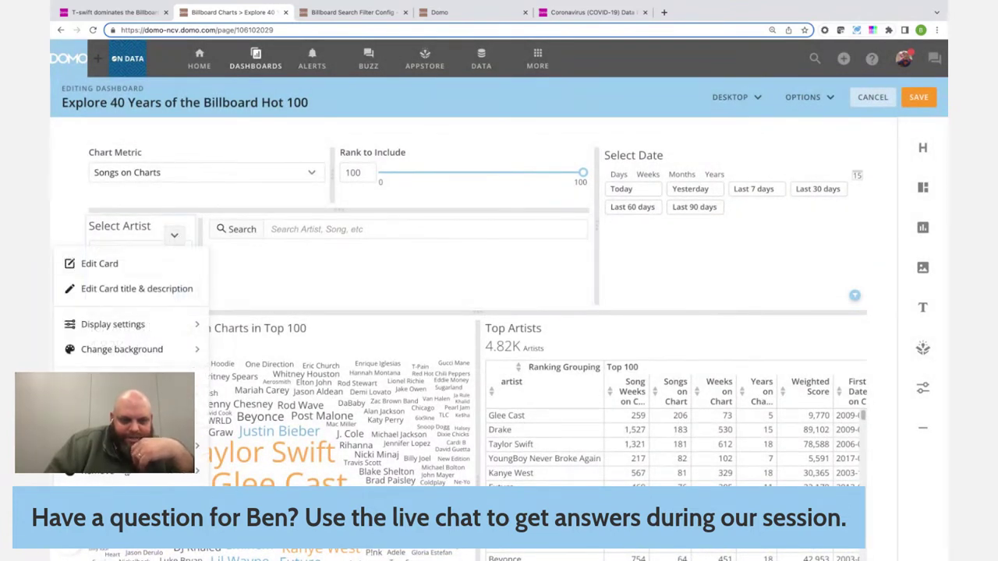
left_click(156, 470)
left_click(138, 351)
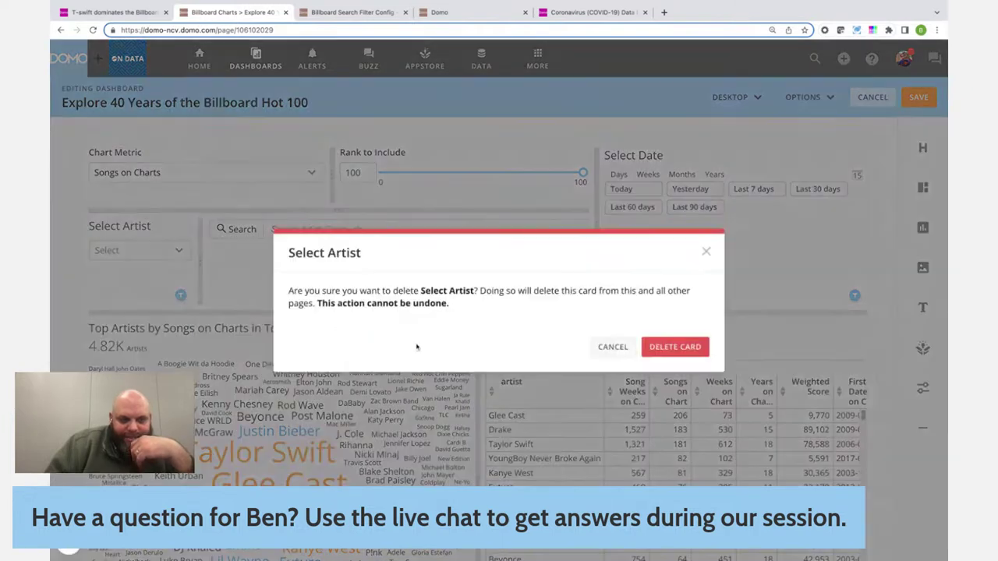
left_click(672, 354)
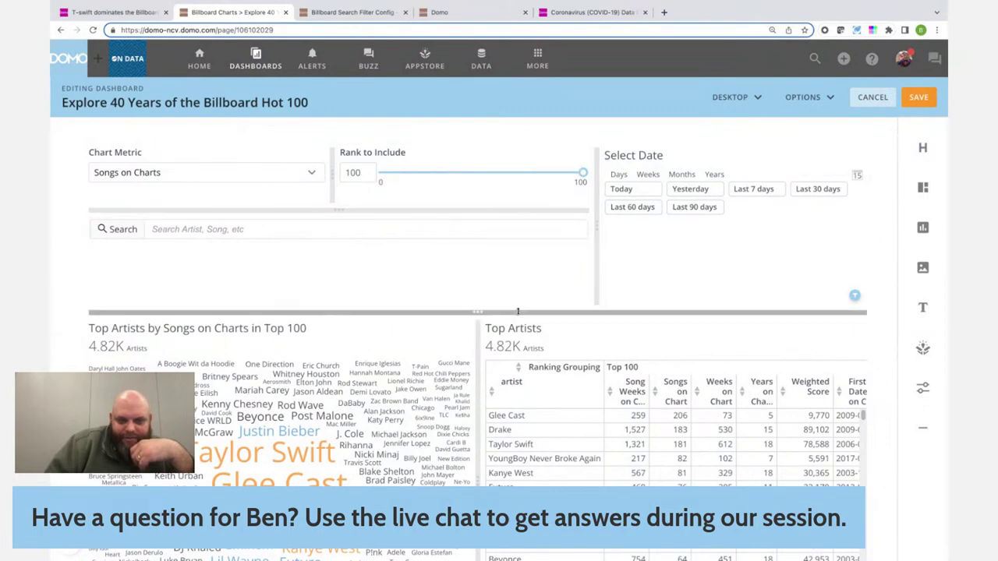
left_click(919, 96)
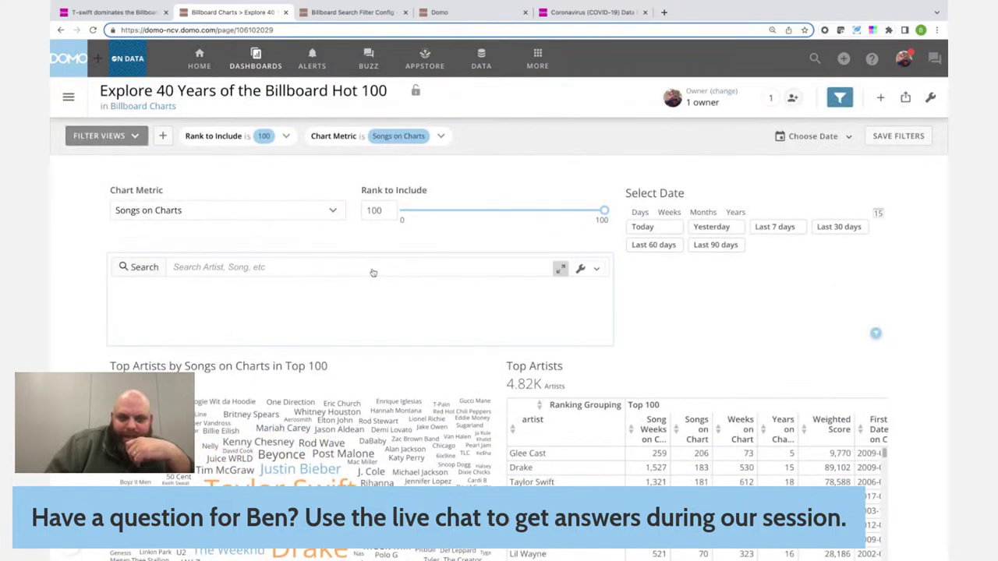
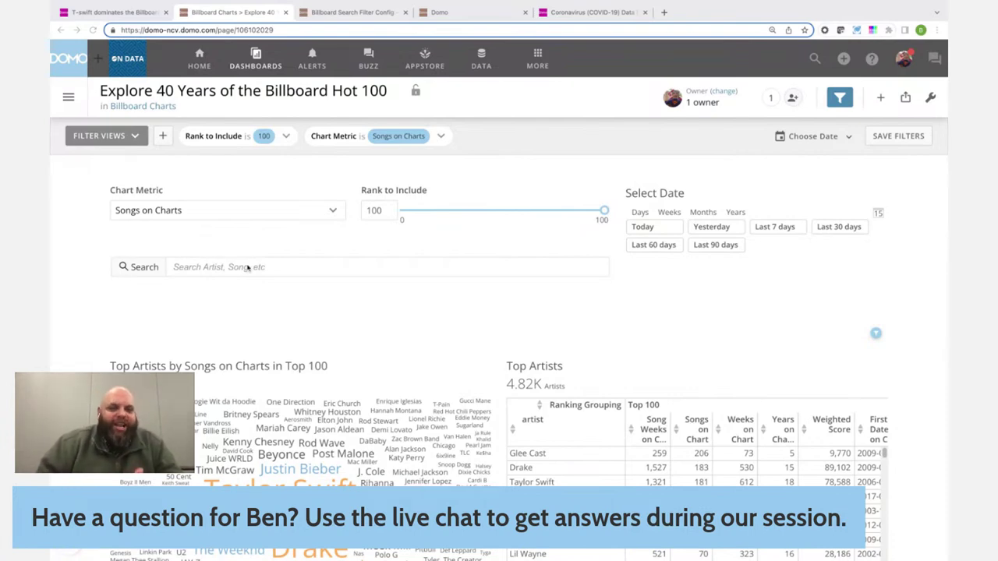
From the Billboard Search Filter Config dataflow's inputs, open the Artist-Billboard Combined Hot100 History dataset in a separate browser tab.
left_click(439, 13)
left_click(335, 13)
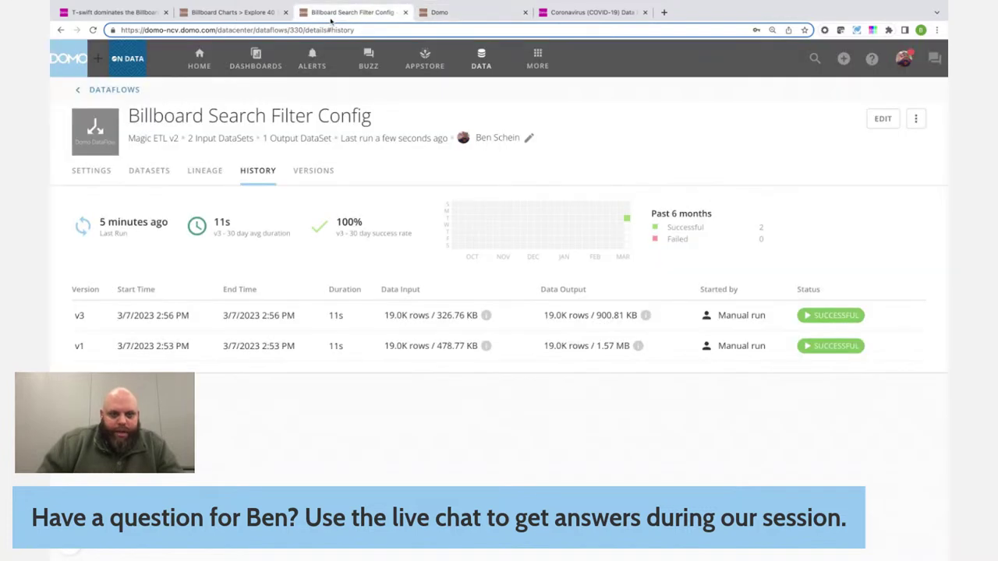
mouse_move(237, 138)
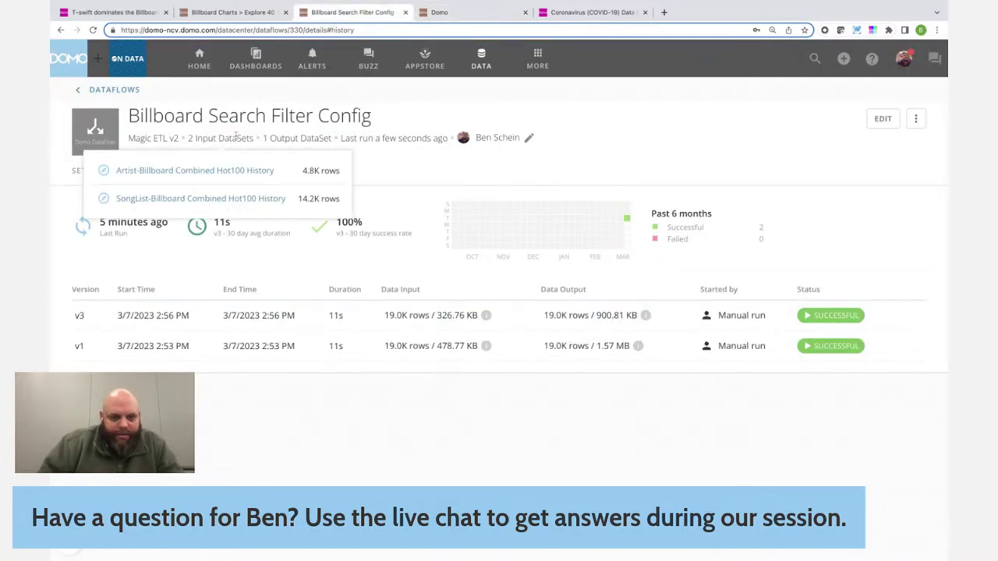
left_click(195, 171)
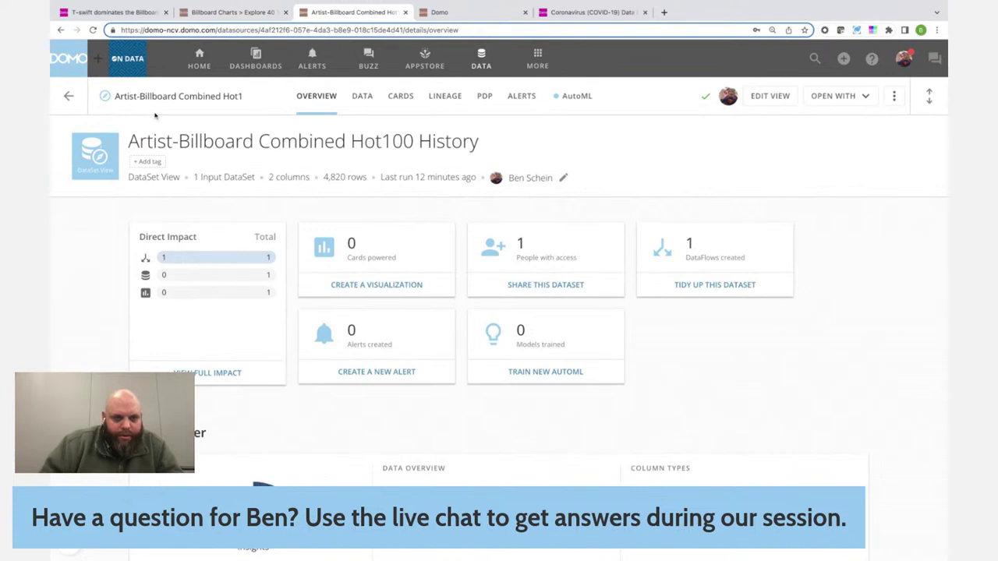
left_click(60, 30)
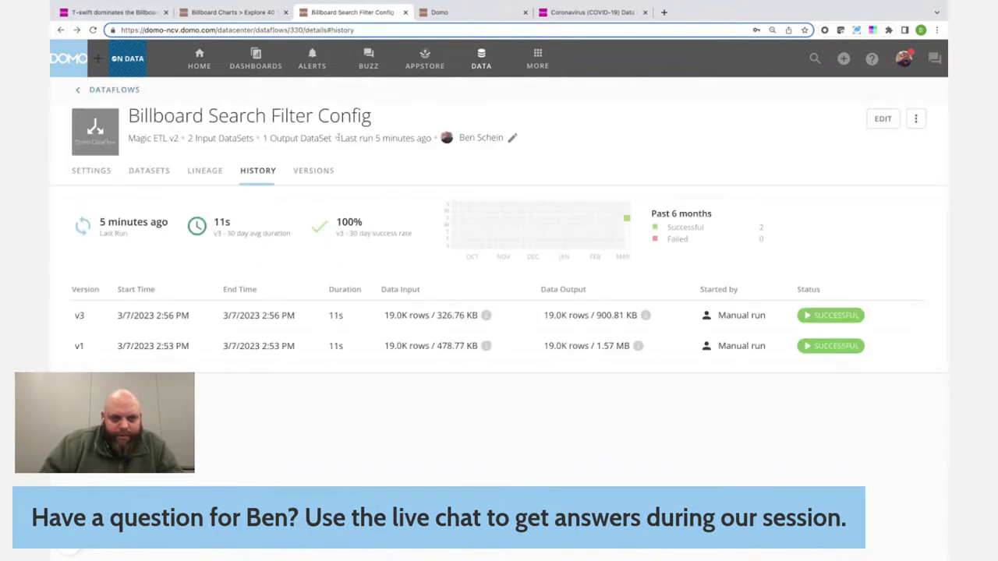
mouse_move(221, 138)
left_click(201, 173)
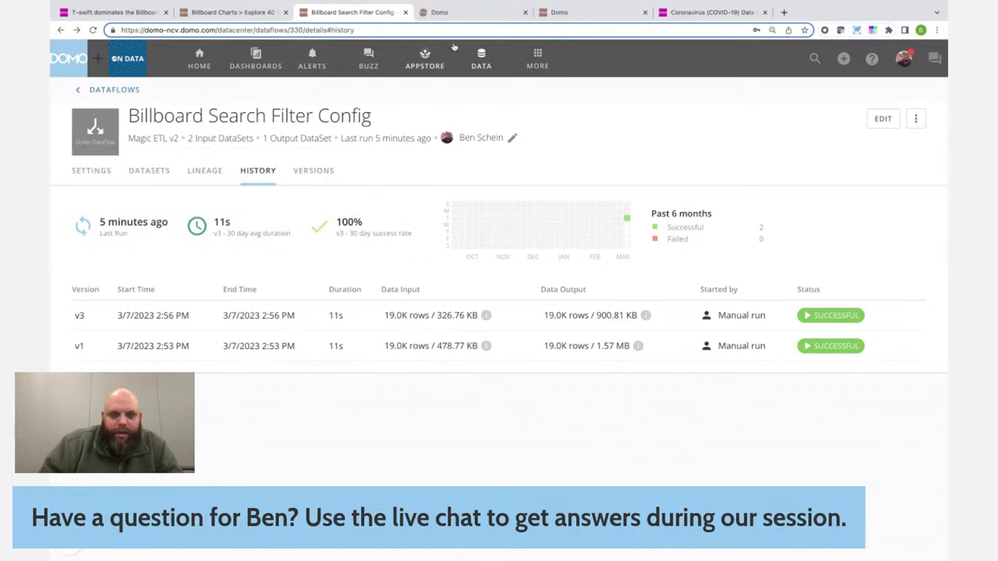
left_click(464, 13)
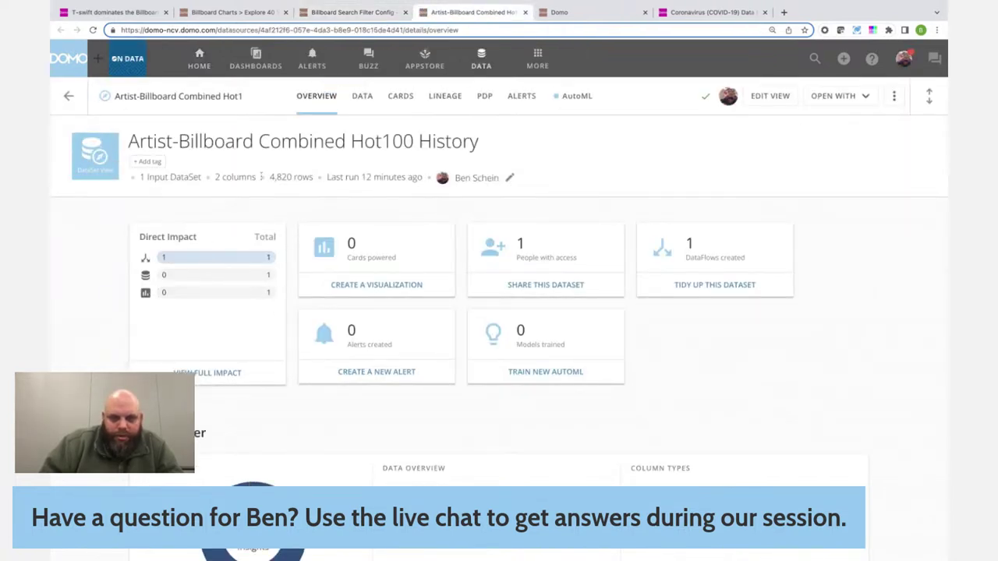
Open the artist view's source dataset, Billboard Combined Hot100 History, in Views Explorer.
mouse_move(186, 179)
left_click(206, 211)
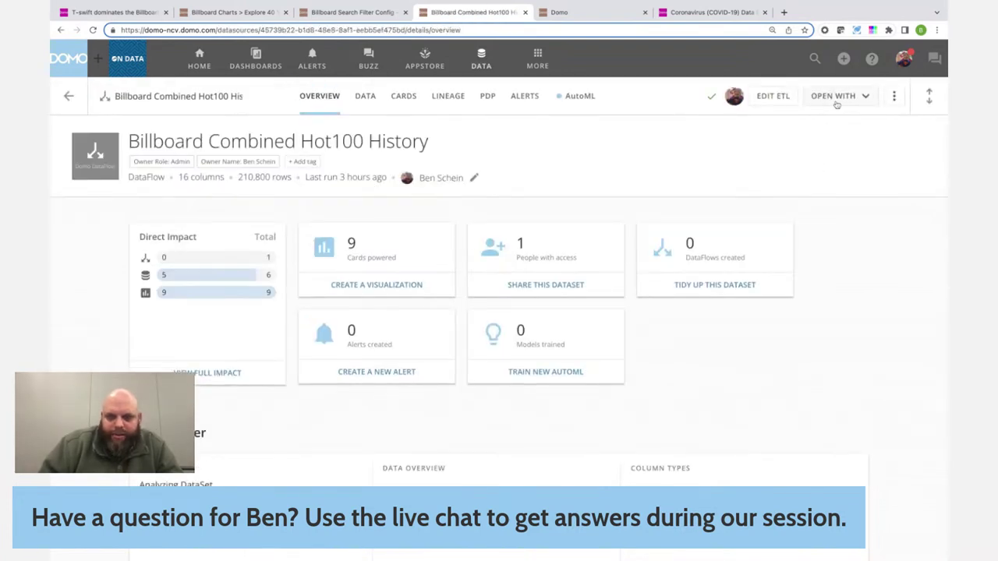
left_click(839, 96)
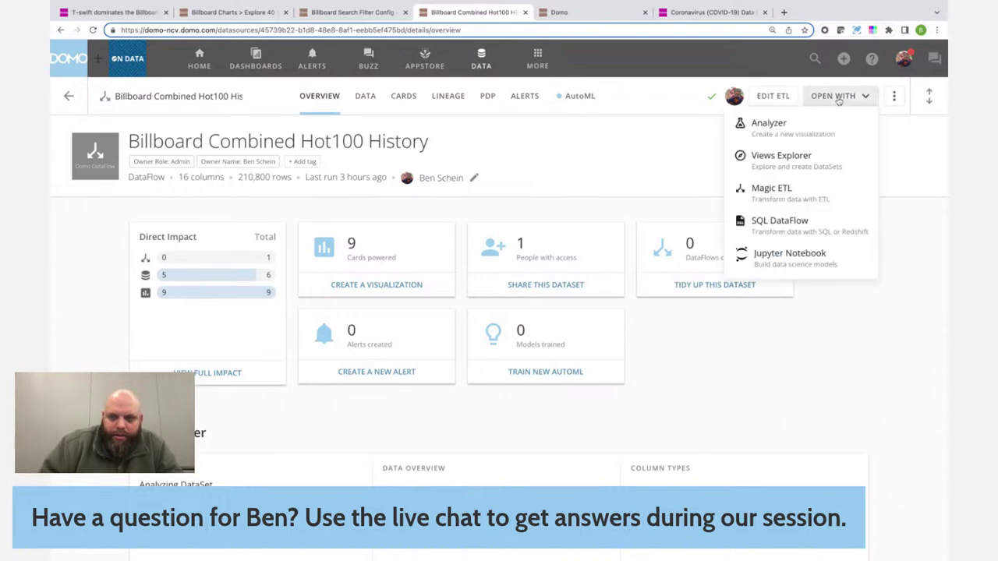
left_click(776, 159)
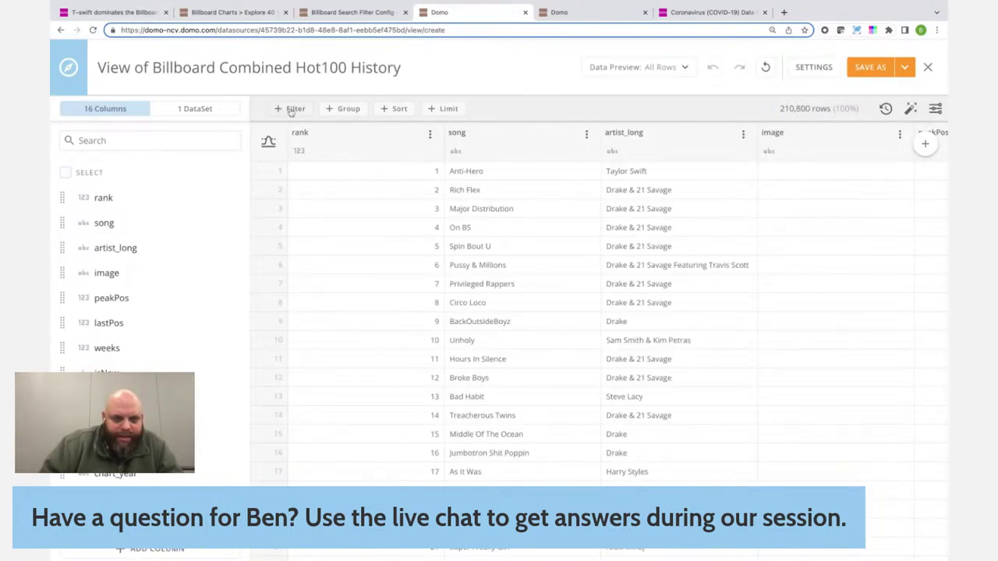
Filter the rank column to values between 1 and 1.
left_click(229, 199)
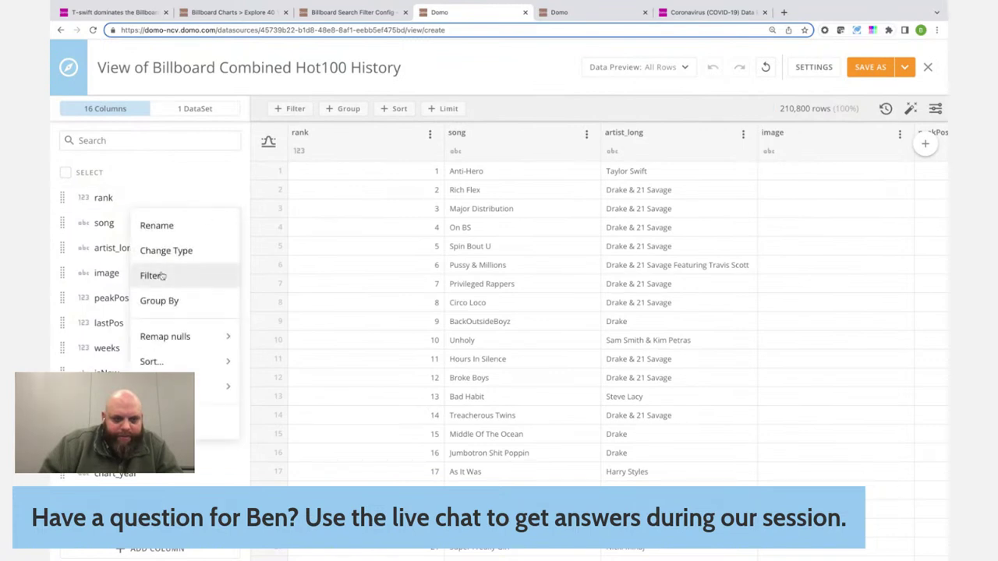
left_click(165, 274)
double_click(273, 283)
left_click(256, 281)
double_click(261, 282)
type("1")
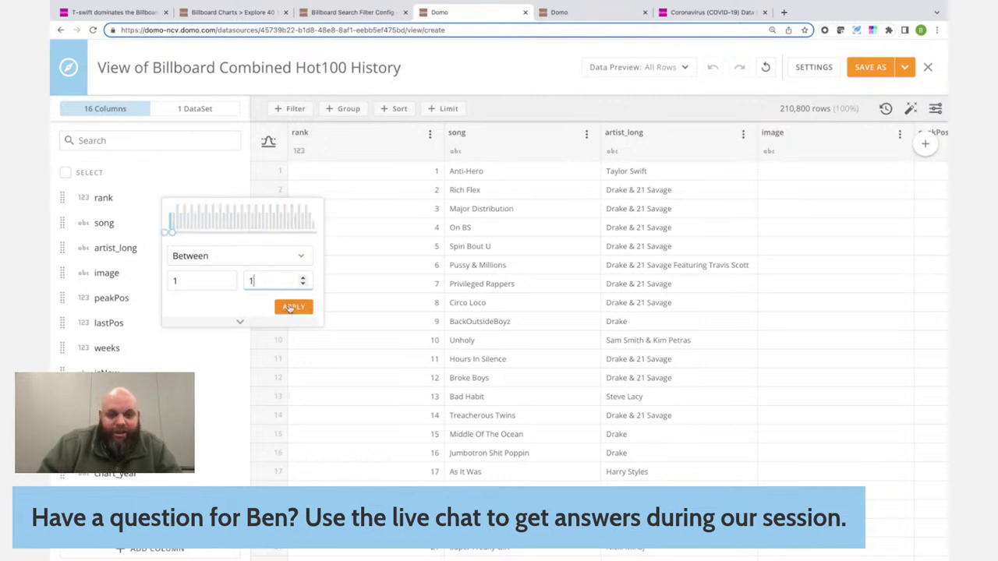
left_click(289, 309)
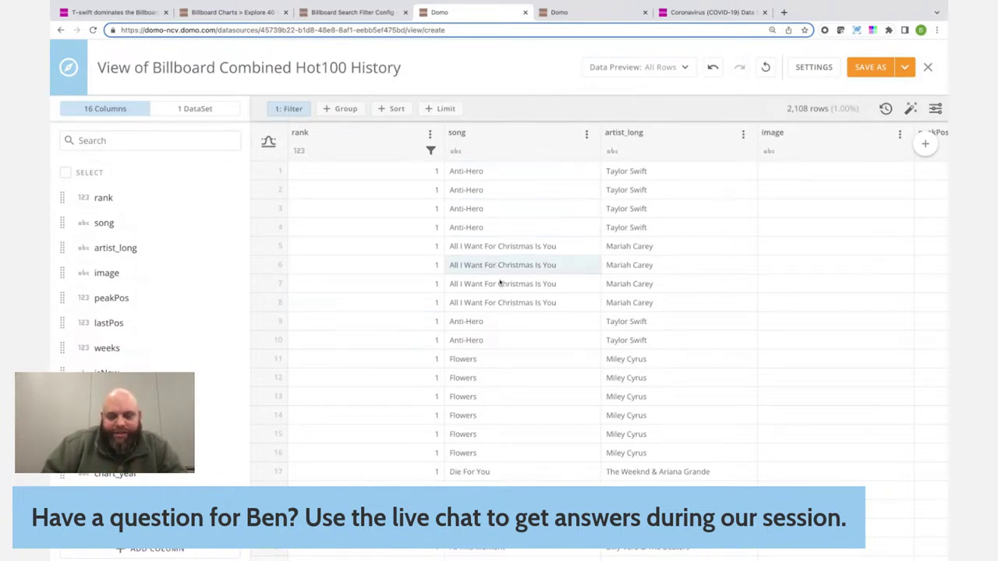
Group the view by artist, aggregating weeks as a count.
left_click(341, 108)
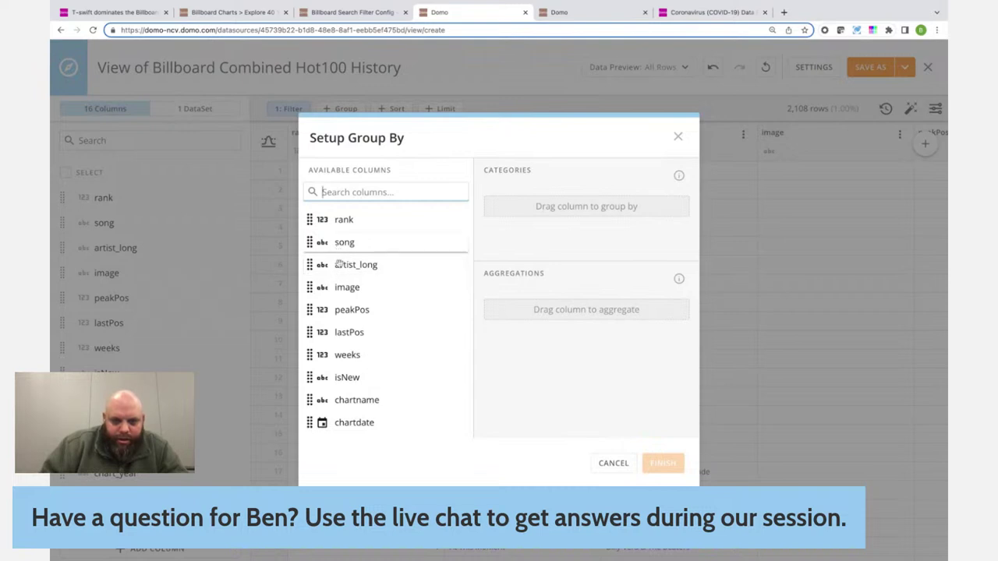
scroll(341, 279, "down", 1)
scroll(340, 280, "down", 5)
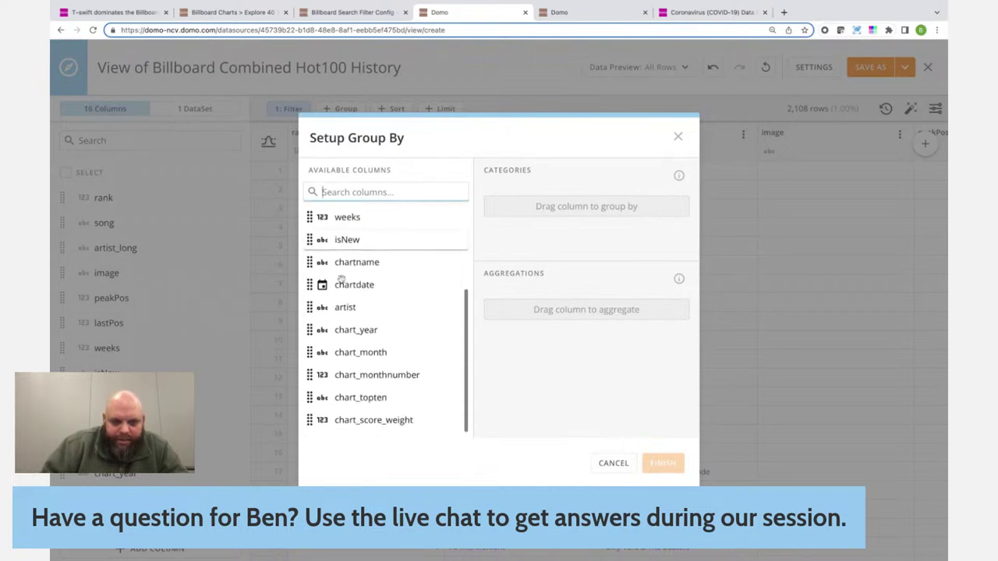
left_click(343, 308)
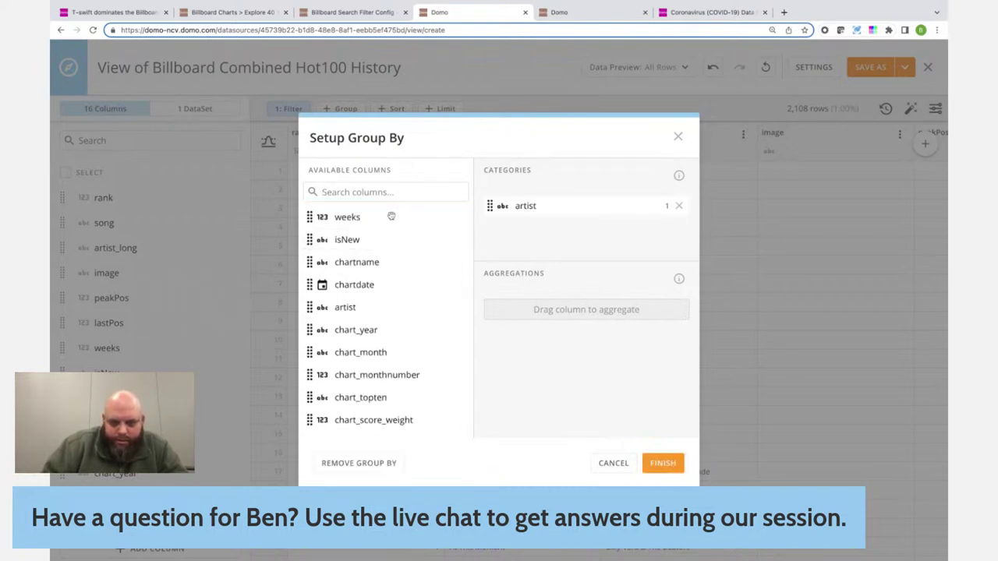
left_click_drag(361, 216, 593, 309)
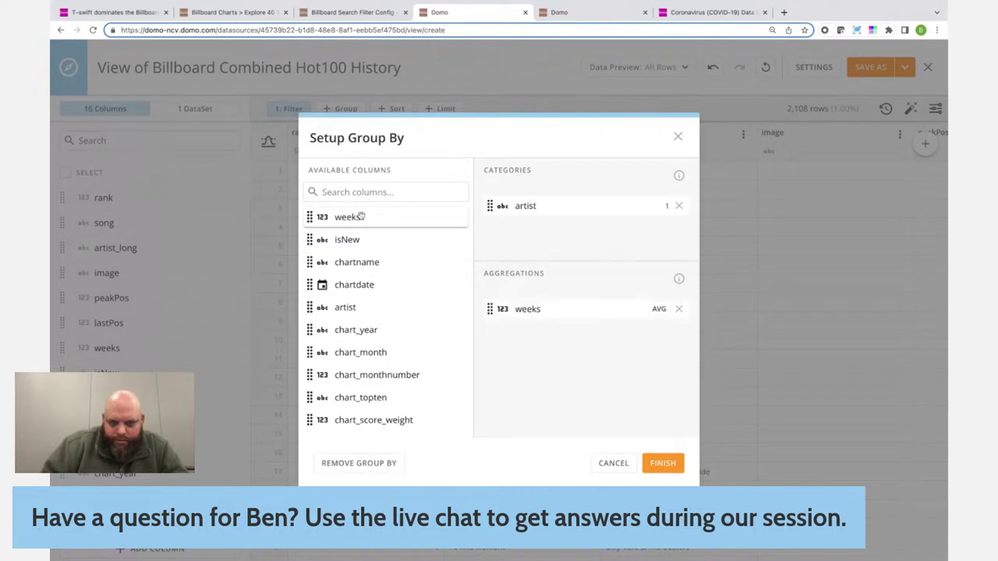
left_click(659, 309)
left_click(712, 220)
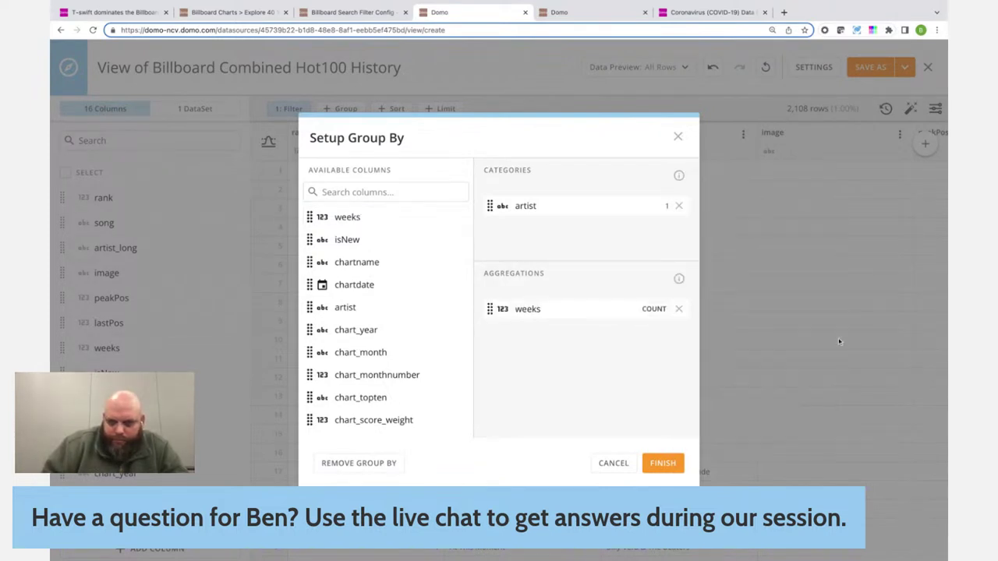
left_click(662, 466)
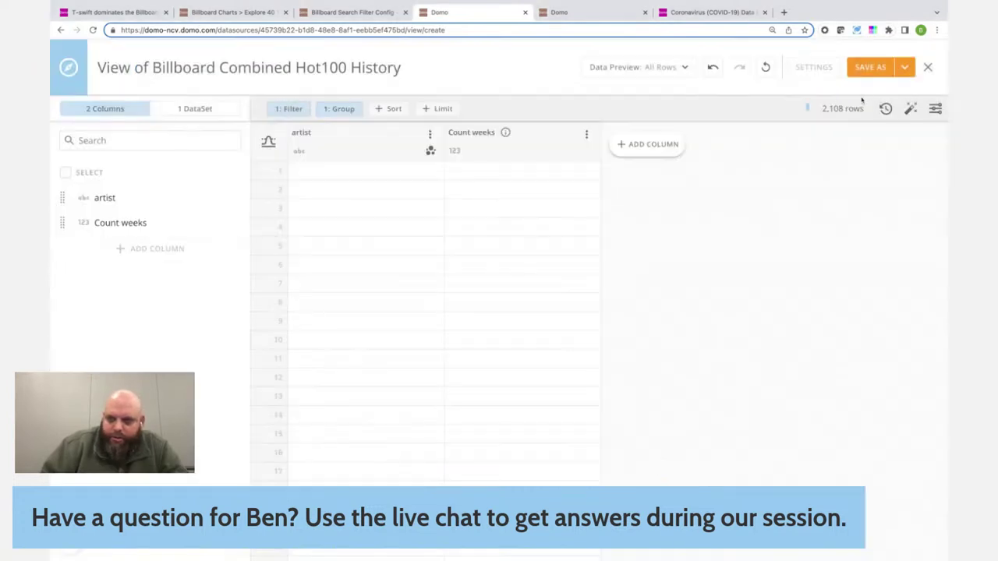
Save the result as a new DataSet View named "ArtistNumber1-Billboard Combined Hot100 History".
left_click(870, 69)
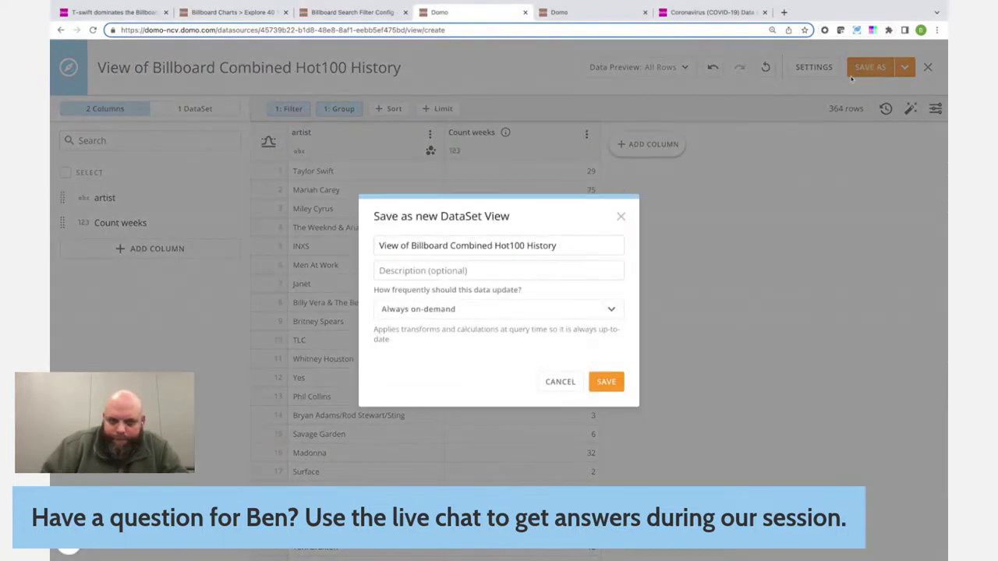
left_click_drag(379, 246, 411, 245)
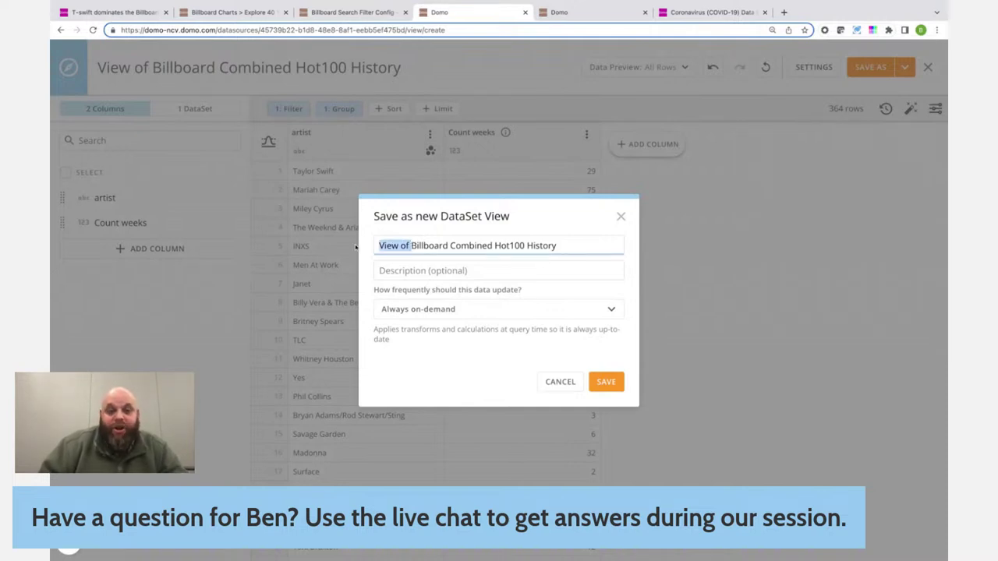
type("Artist")
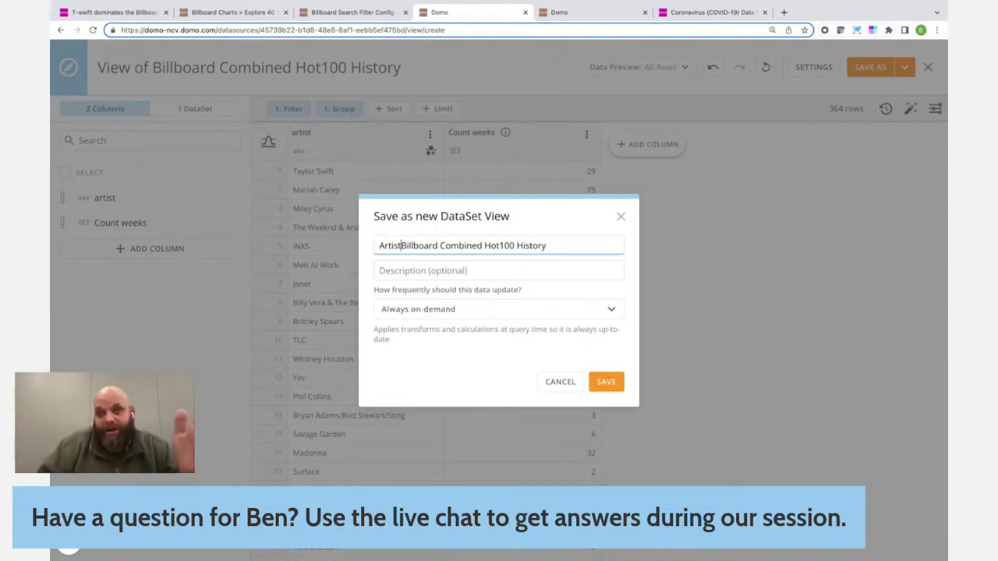
type("Number1-")
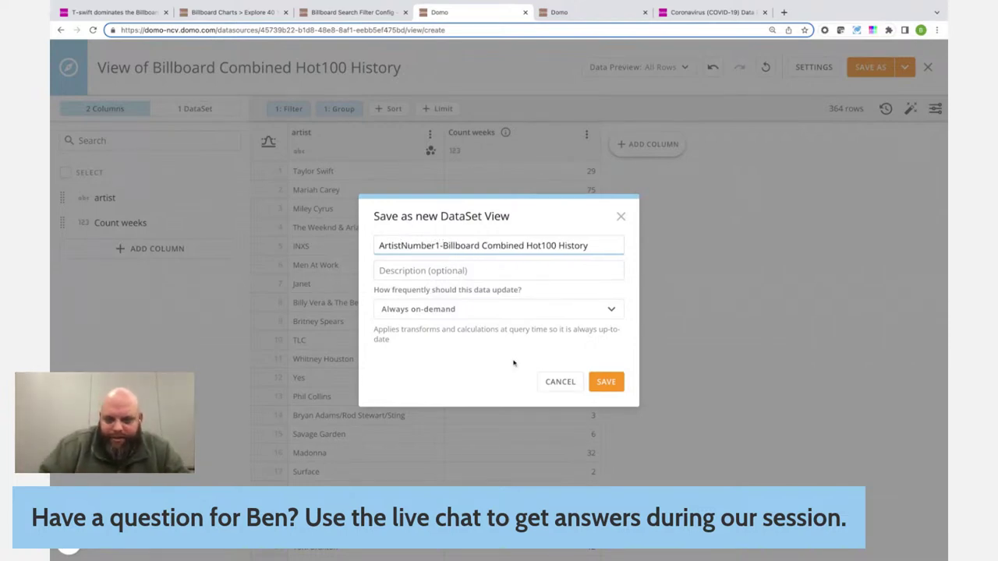
left_click(606, 381)
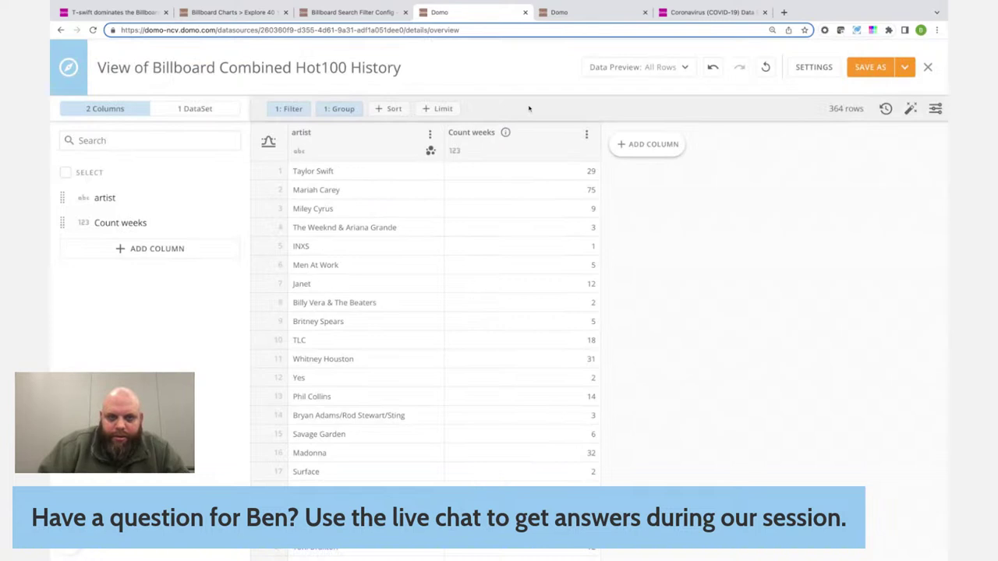
left_click(928, 67)
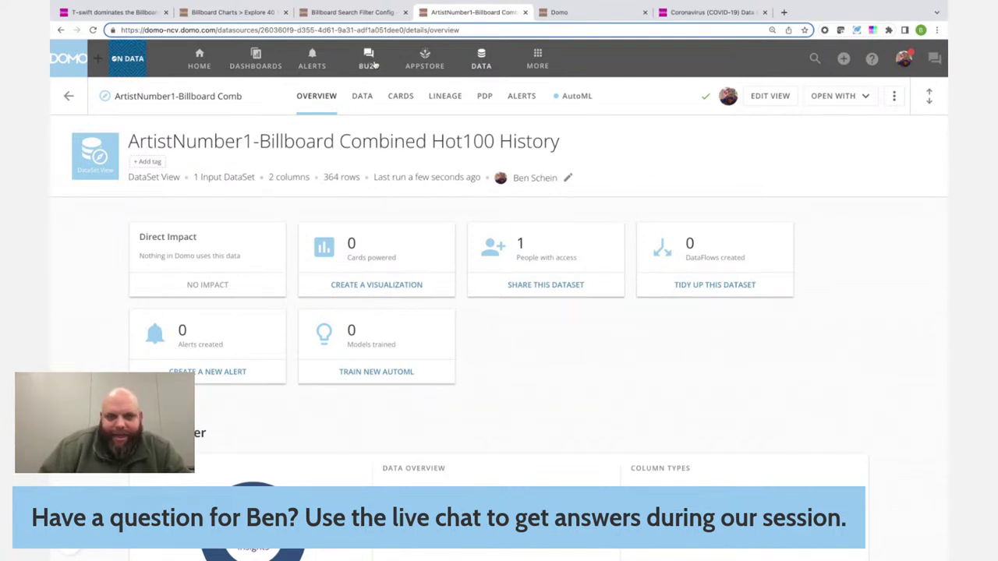
Edit the Billboard Search Filter Config dataflow and add ArtistNumber1-Billboard Combined Hot100 History as a new input dataset.
left_click(351, 12)
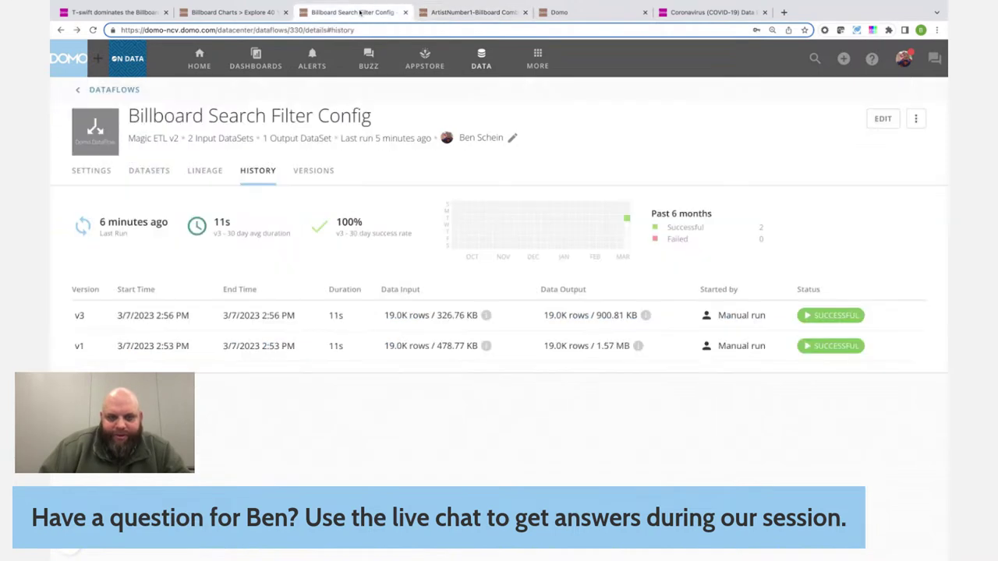
left_click(880, 119)
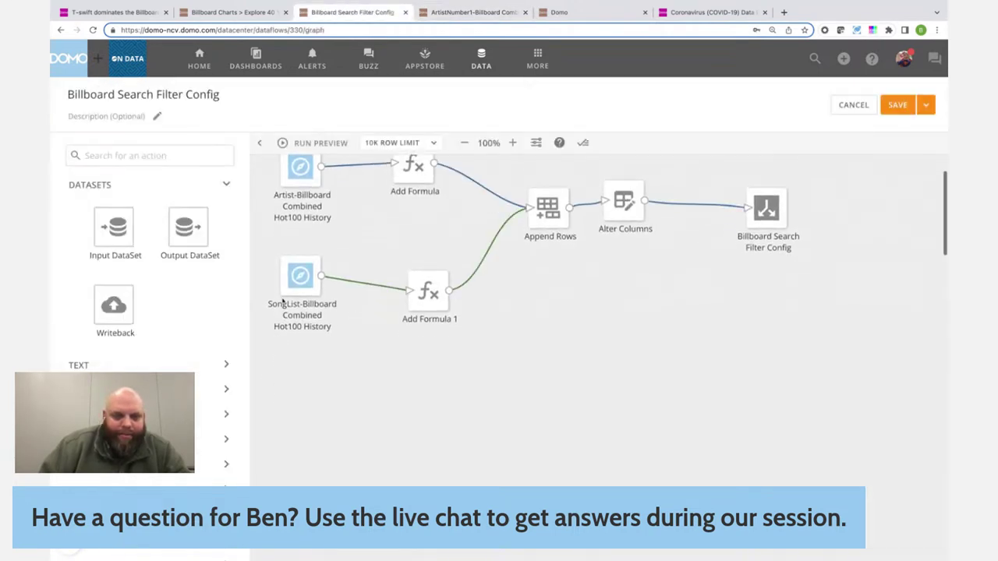
left_click_drag(114, 227, 321, 410)
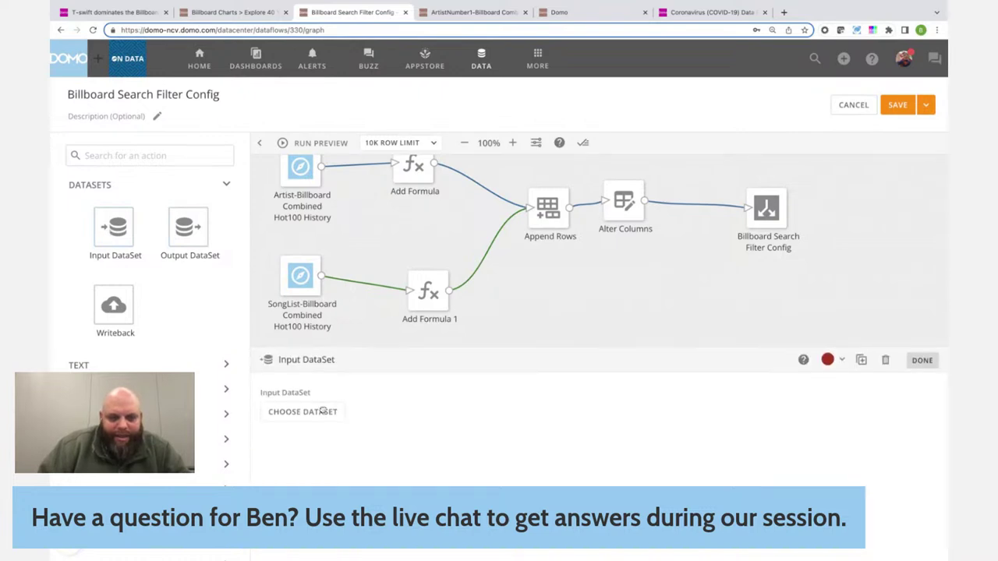
left_click(321, 410)
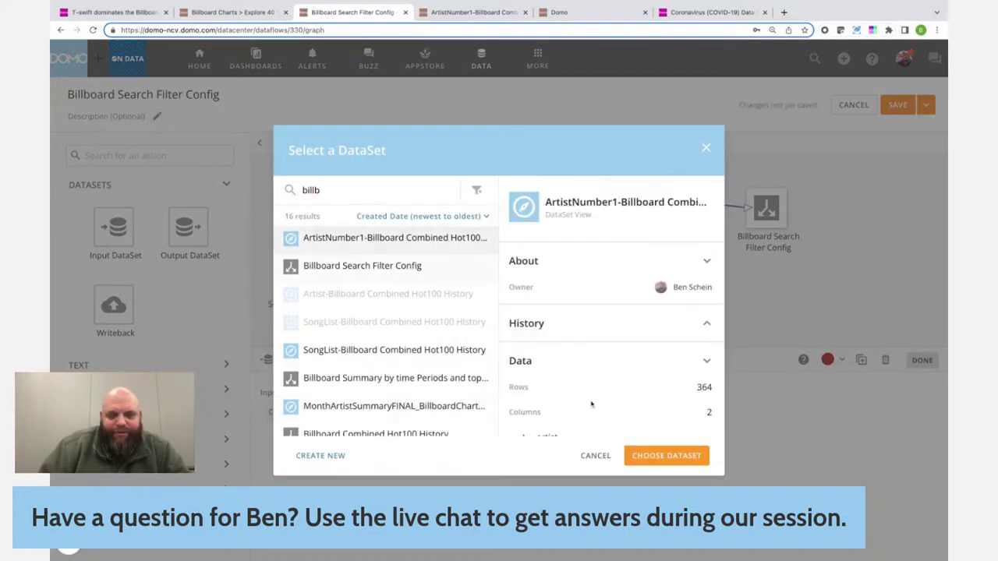
left_click(653, 460)
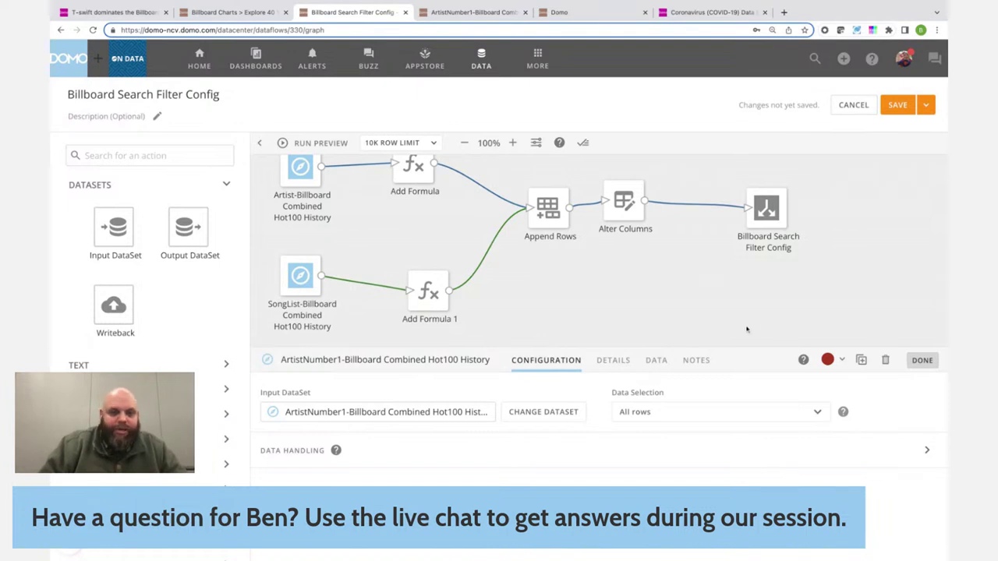
Duplicate the artist branch's Add Formula tile, detach the copy from that branch and connect the ArtistNumber1 input to it.
scroll(712, 295, "down", 2)
scroll(713, 296, "down", 2)
scroll(713, 295, "up", 3)
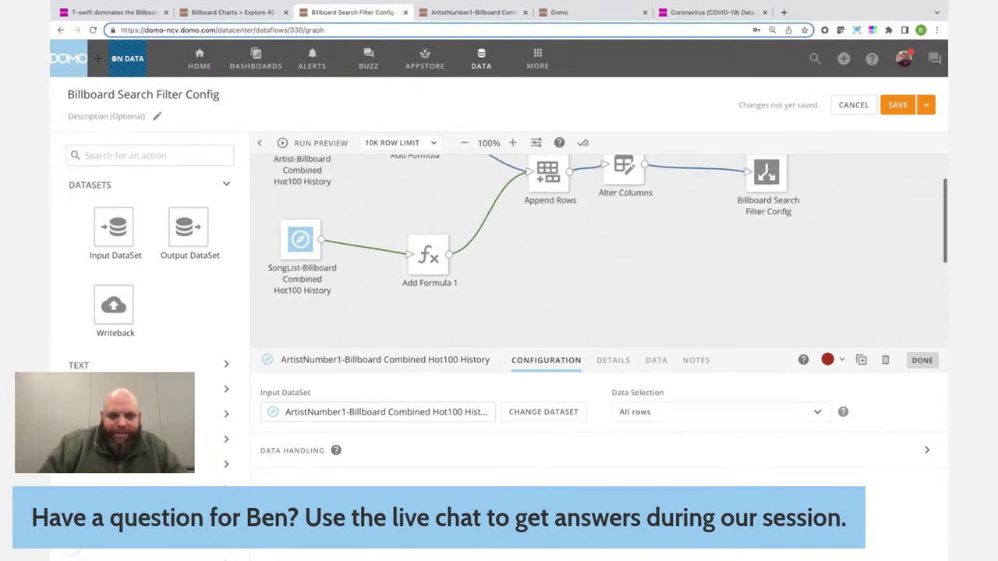
scroll(704, 316, "up", 2)
left_click(414, 200)
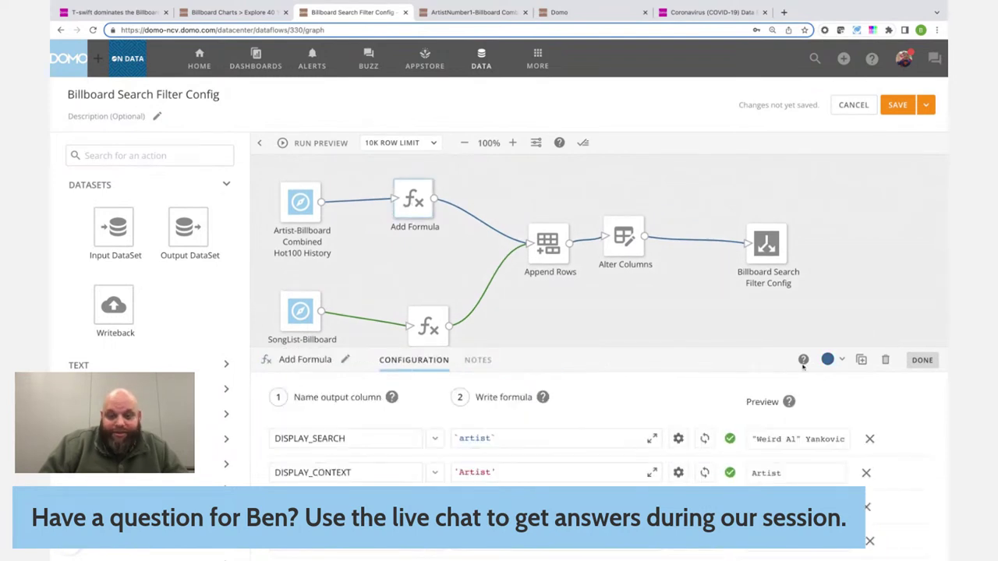
left_click(860, 360)
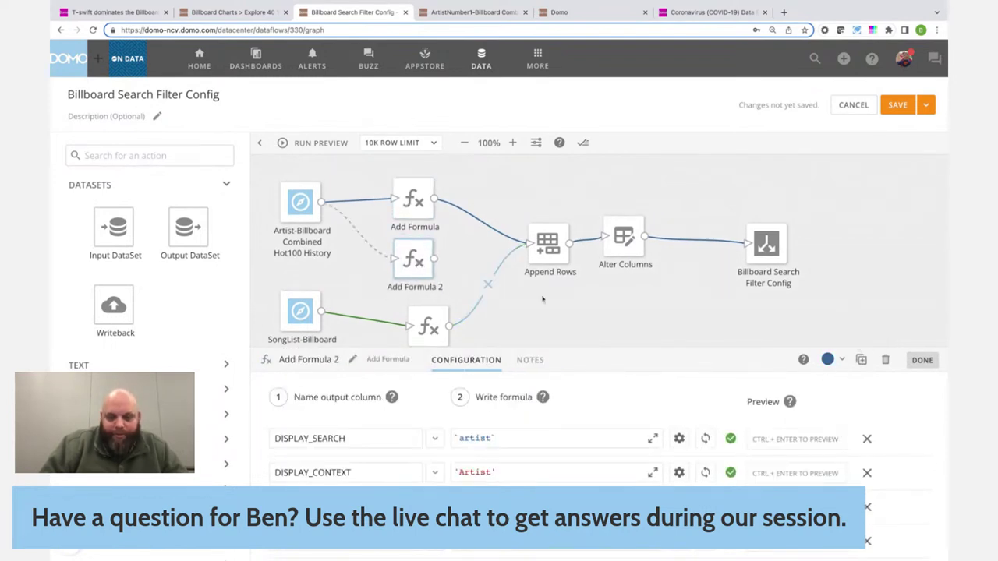
left_click(394, 241)
left_click(431, 266)
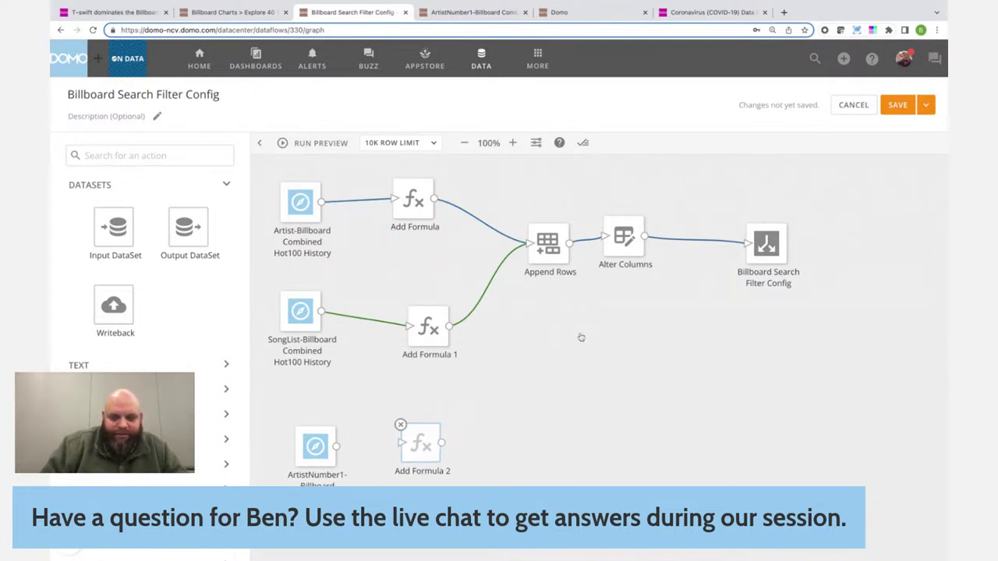
left_click_drag(337, 447, 416, 452)
In the duplicated formula tile, set the DISPLAY_SEARCH formula to 'Artists with Number 1 Song'.
left_click(416, 452)
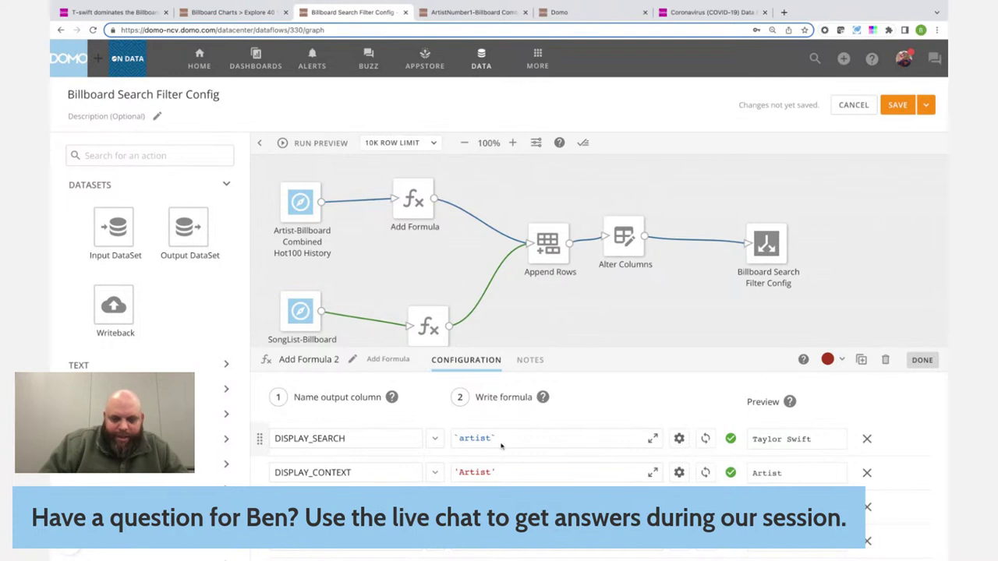
left_click_drag(502, 445, 454, 441)
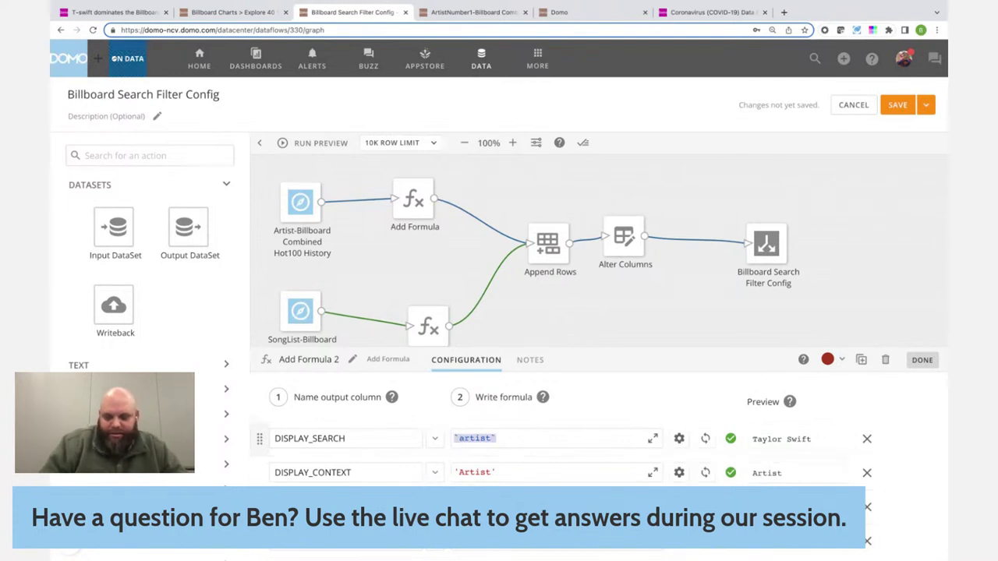
type("'Top")
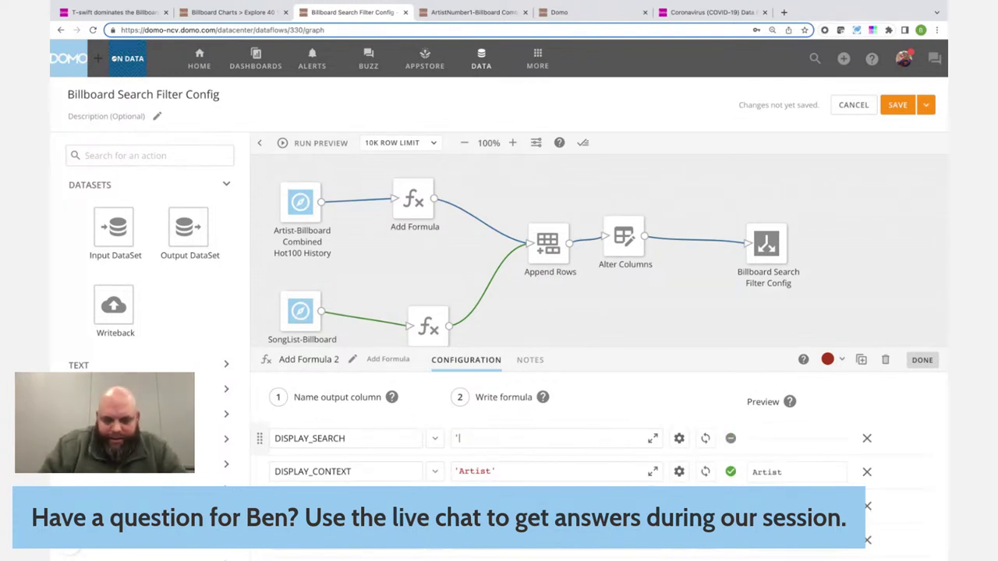
key("BackSpace")
key("BackSpace")
key("BackSpace")
type("Artis")
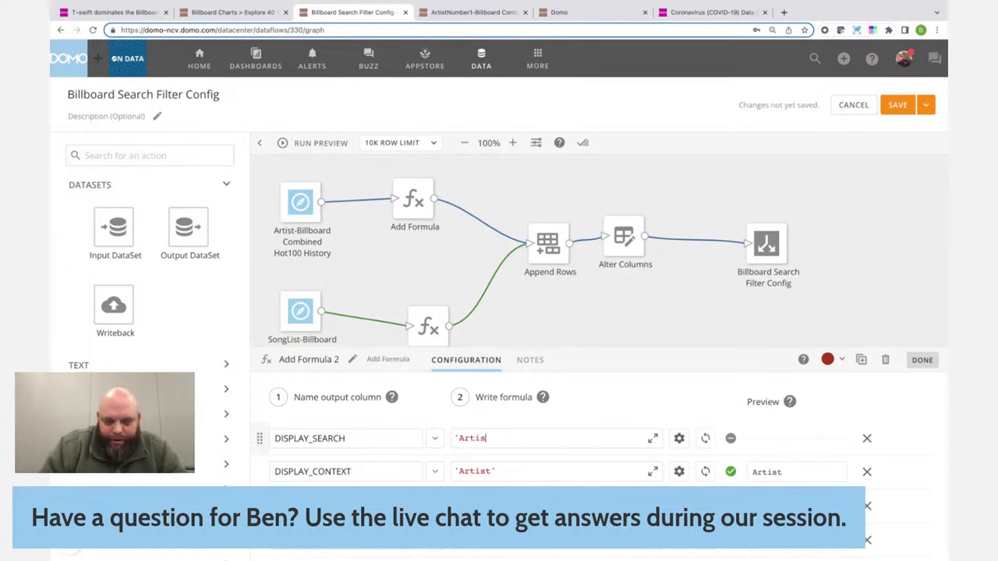
type("ts with Number 1 Song'")
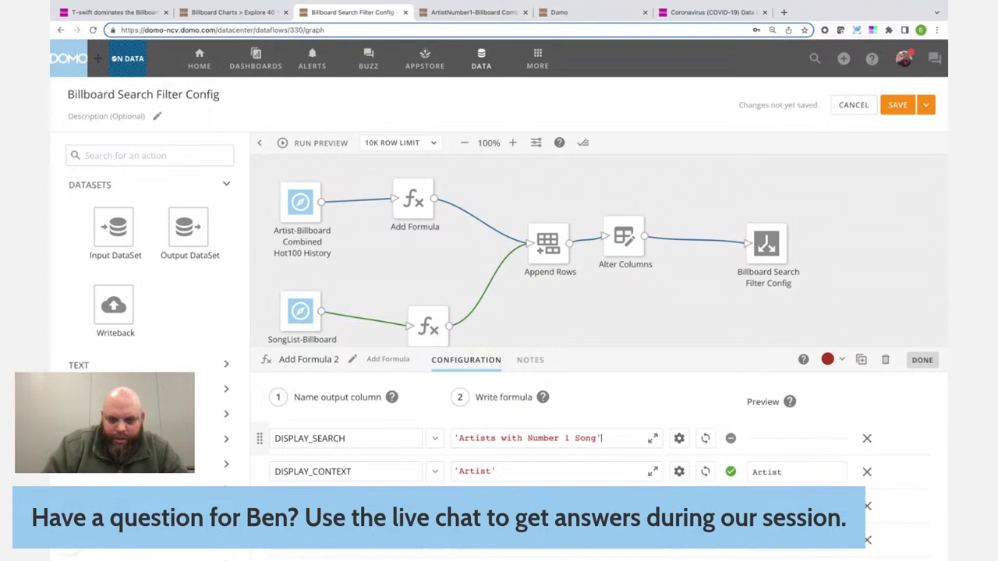
Set the DISPLAY_CONTEXT formula of the duplicated tile to 'Segment' and finish its configuration.
triple_click(491, 471)
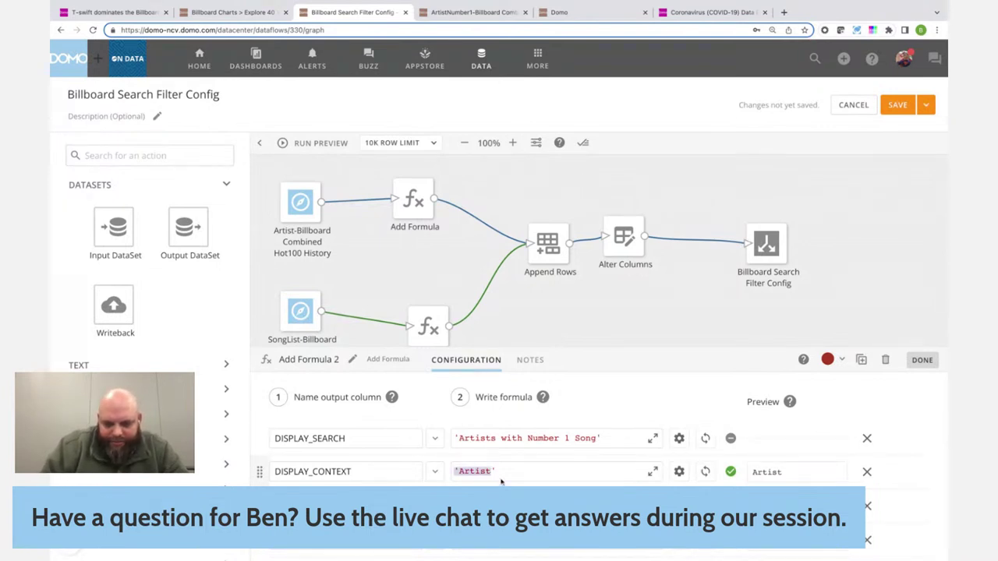
key("Right")
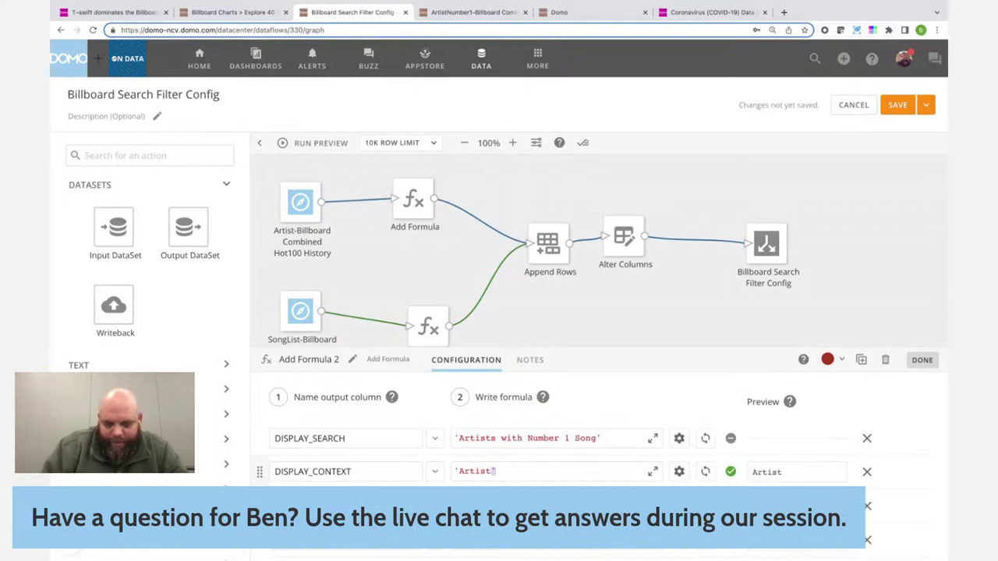
key("shift+Left")
key("shift+Left")
key("shift+Left")
key("shift+Left")
key("shift+Left")
key("shift+Left")
key("shift+Left")
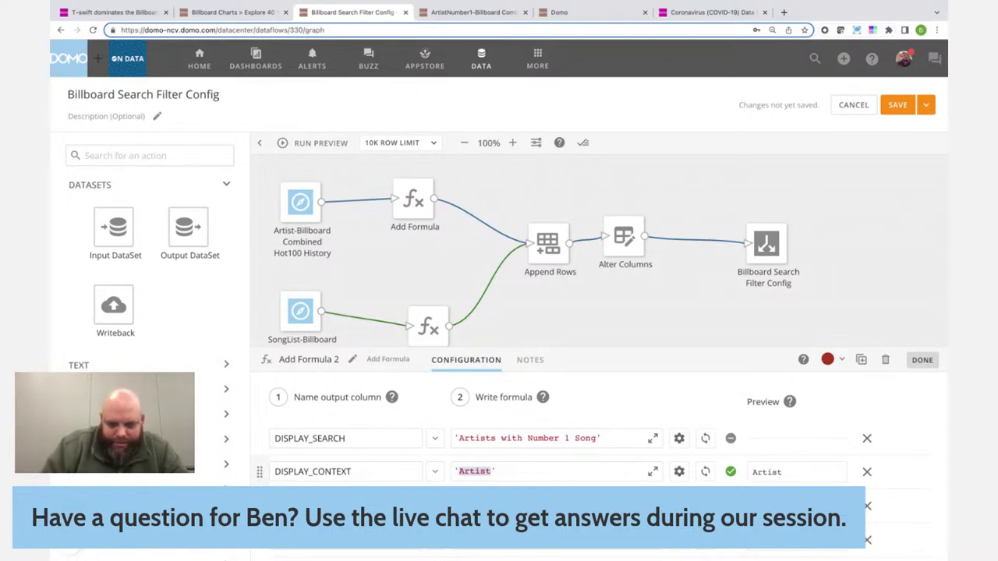
type("Segment")
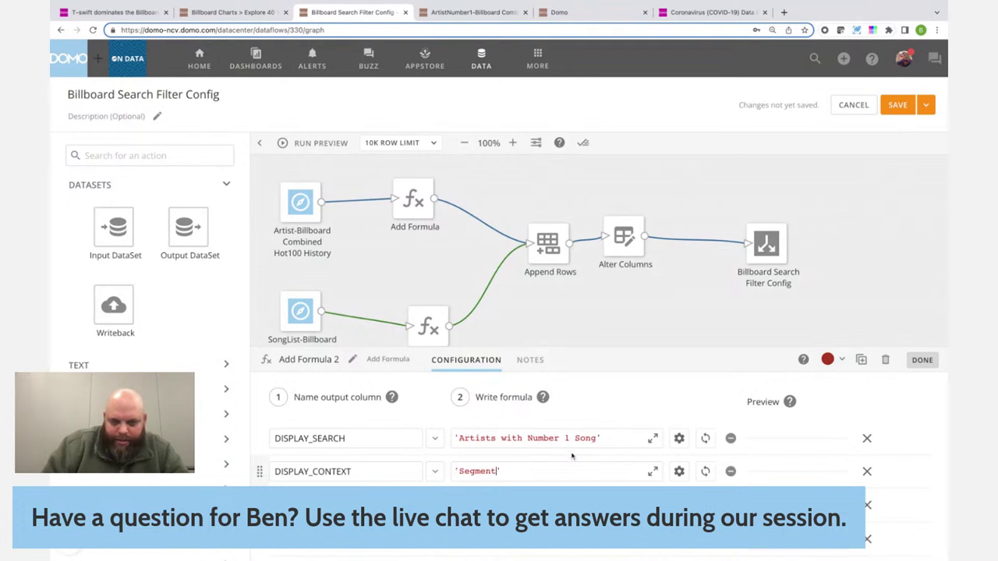
scroll(583, 473, "down", 1)
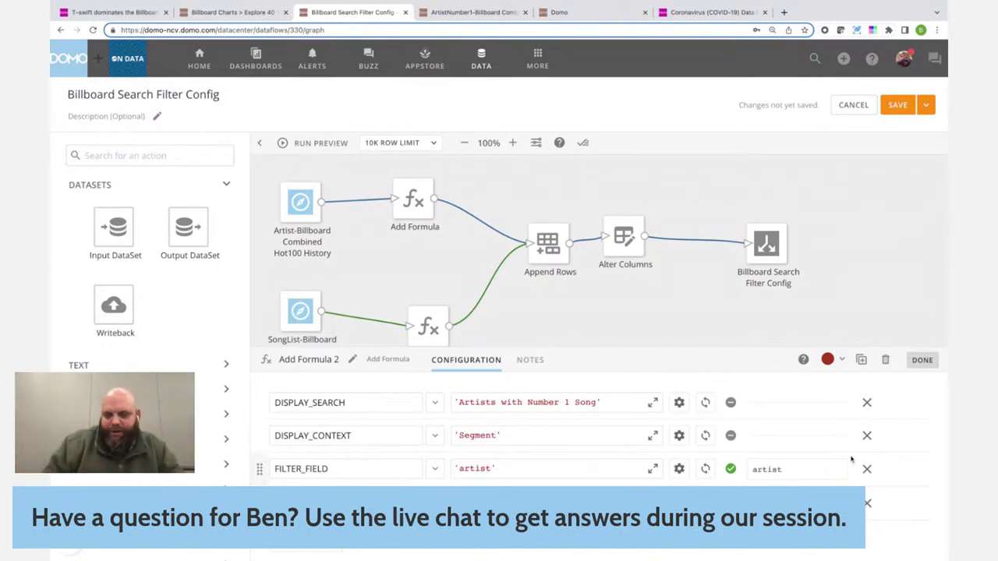
left_click(931, 362)
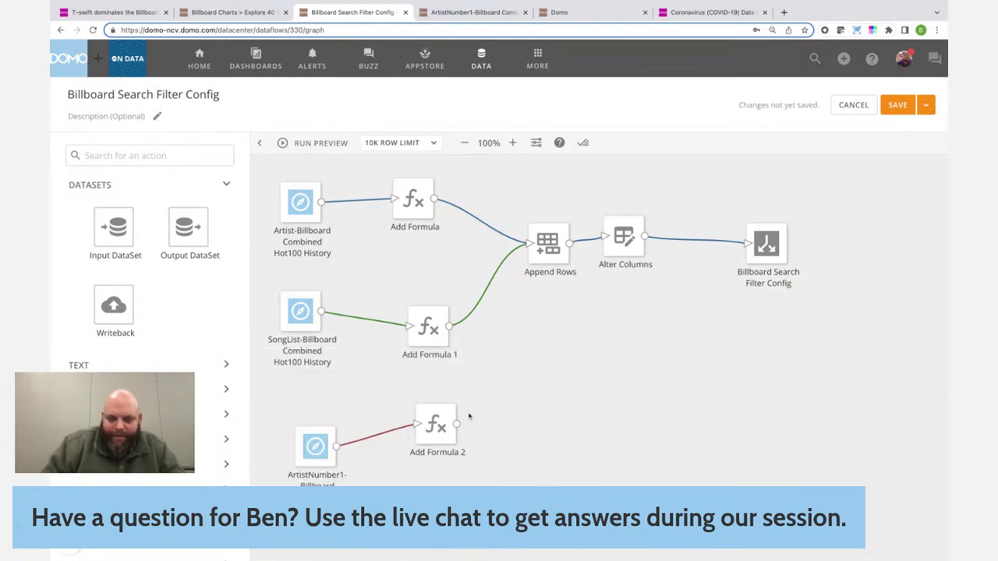
Connect the ArtistNumber1 branch's formula tile to Append Rows and include Count weeks in the columns selected in Alter Columns.
left_click_drag(458, 424, 530, 238)
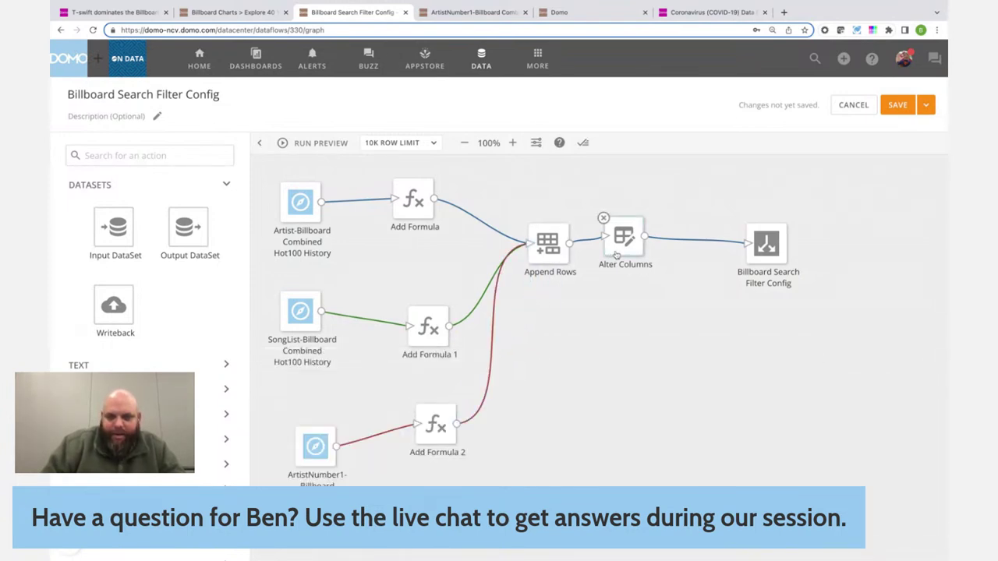
left_click(619, 248)
left_click(355, 487)
left_click(348, 471)
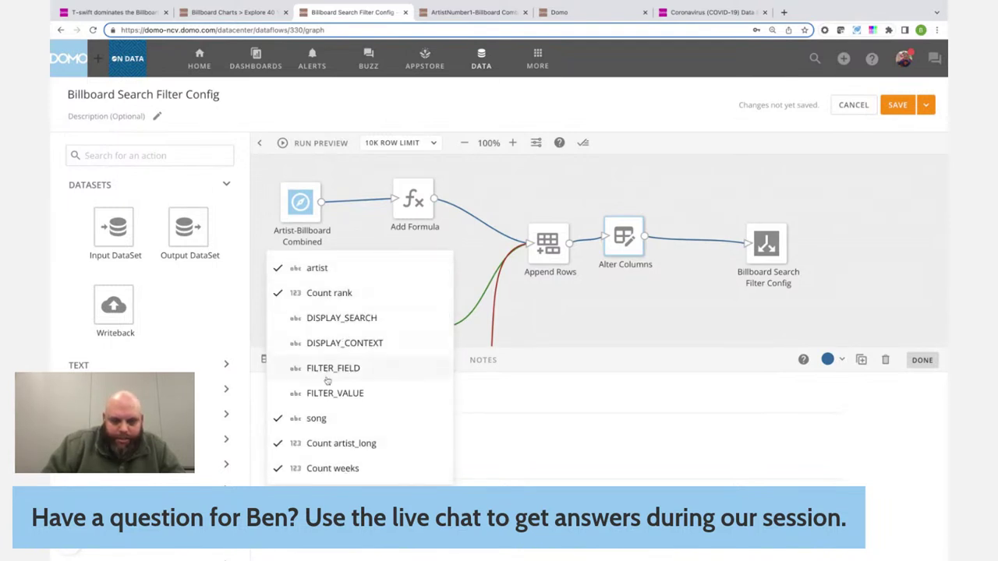
left_click(610, 434)
left_click(922, 359)
Save and run the Billboard Search Filter Config dataflow without a version description.
left_click(927, 105)
left_click(893, 133)
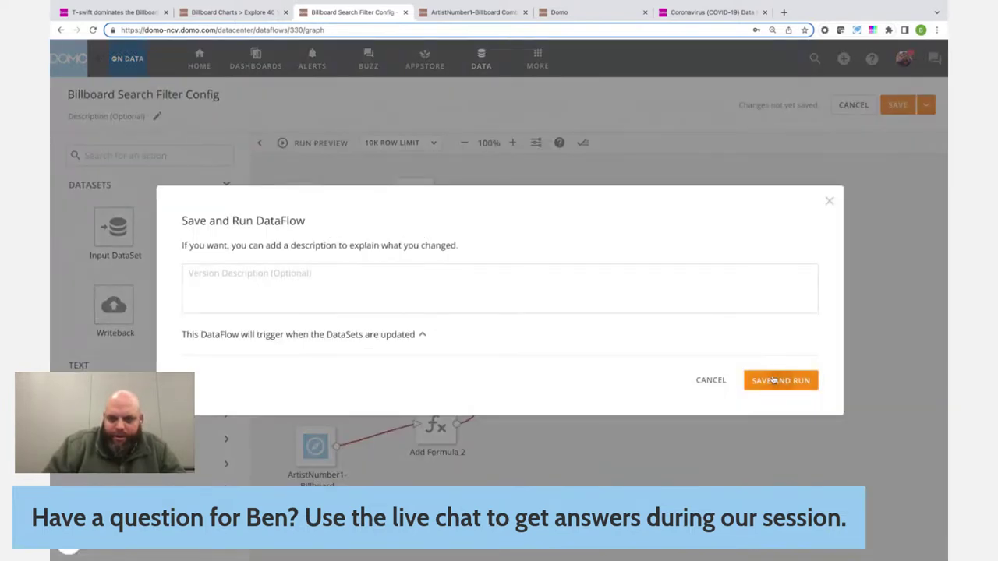
left_click(773, 379)
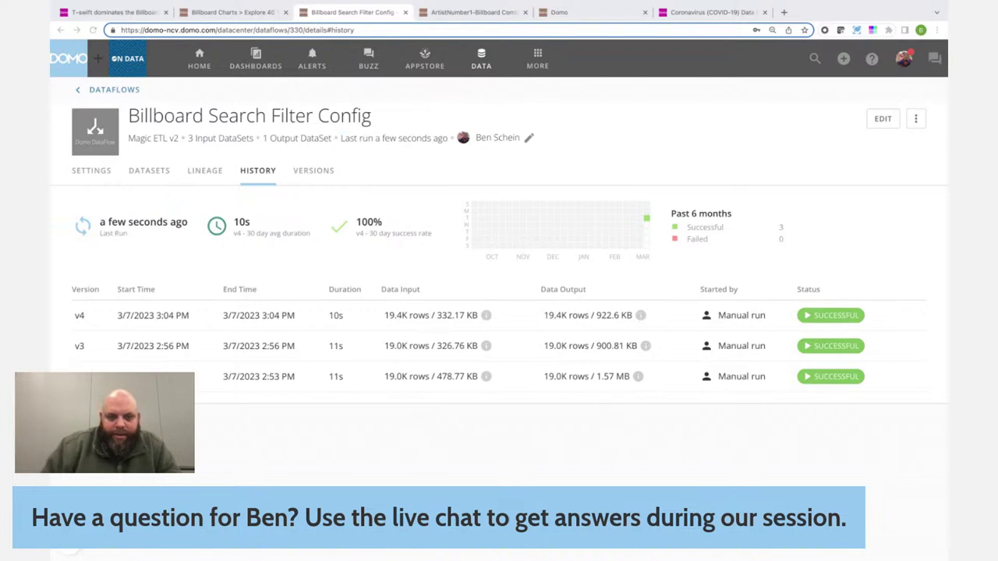
On the Explore 40 Years of the Billboard Hot 100 dashboard, search for 'artists with' and apply the Artists with Number 1 Song segment.
left_click(209, 12)
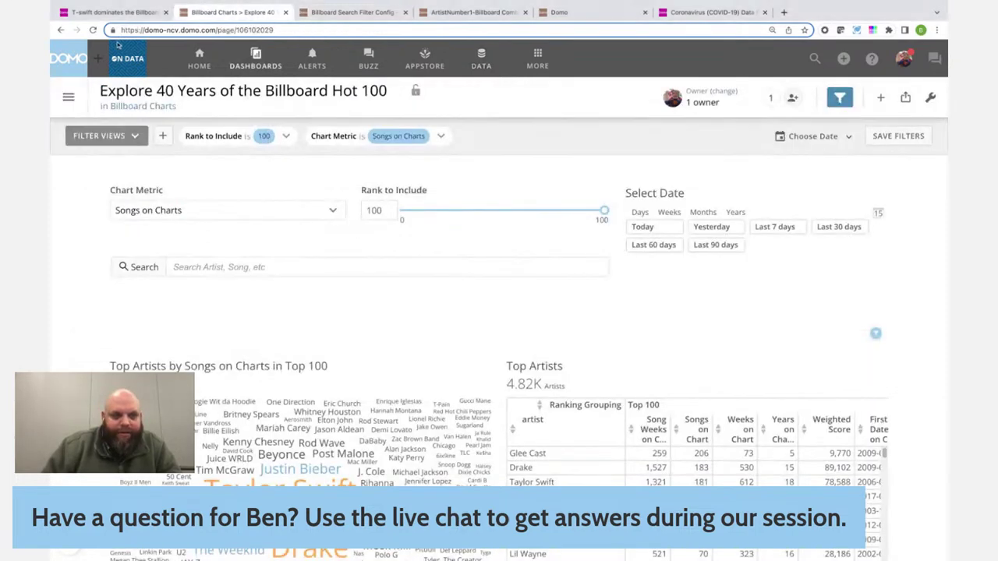
left_click(198, 269)
type("artists with")
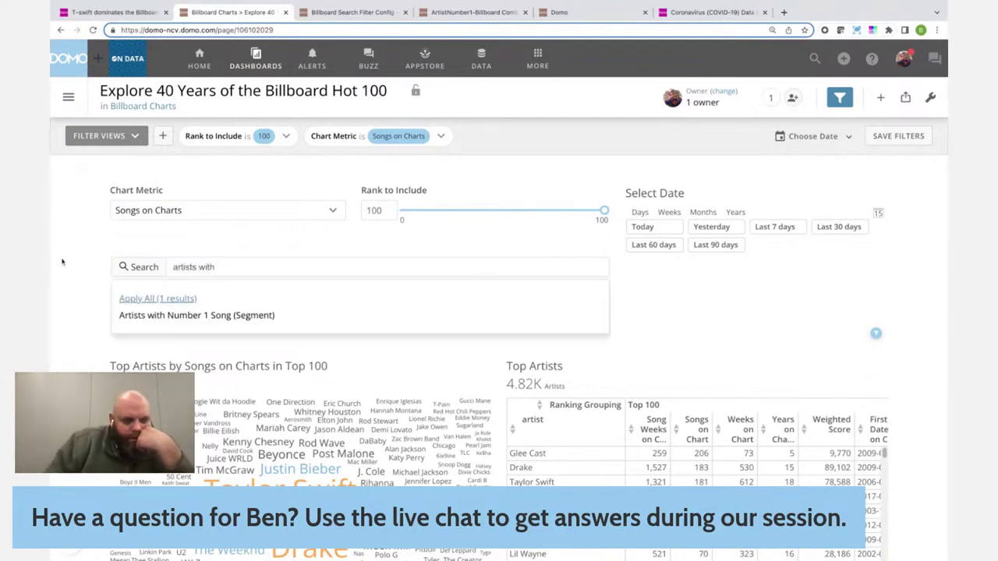
left_click(229, 317)
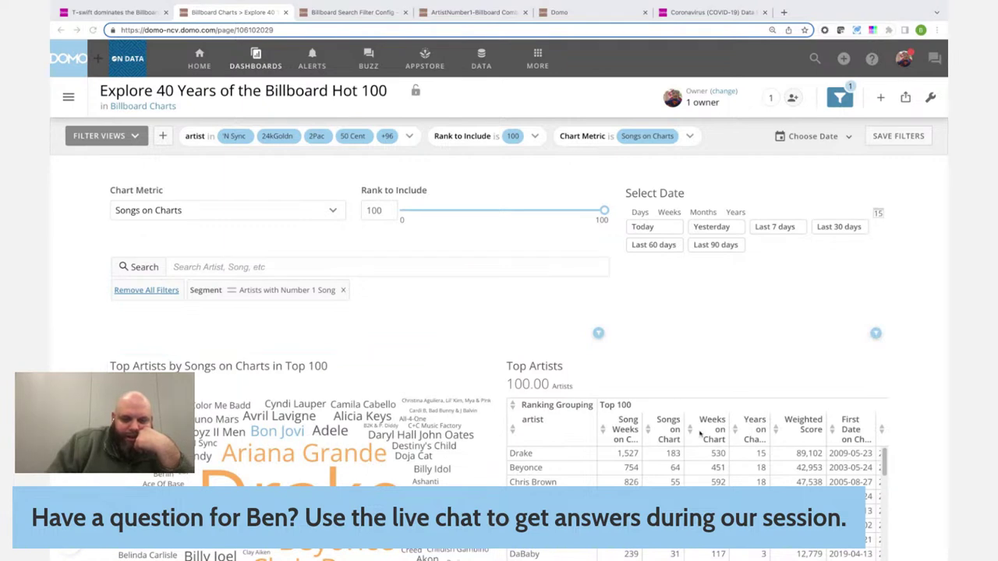
Review the filtered artist charts and set the dashboard's Chart Metric to Song Weeks on Charts.
scroll(914, 335, "down", 2)
scroll(914, 336, "down", 5)
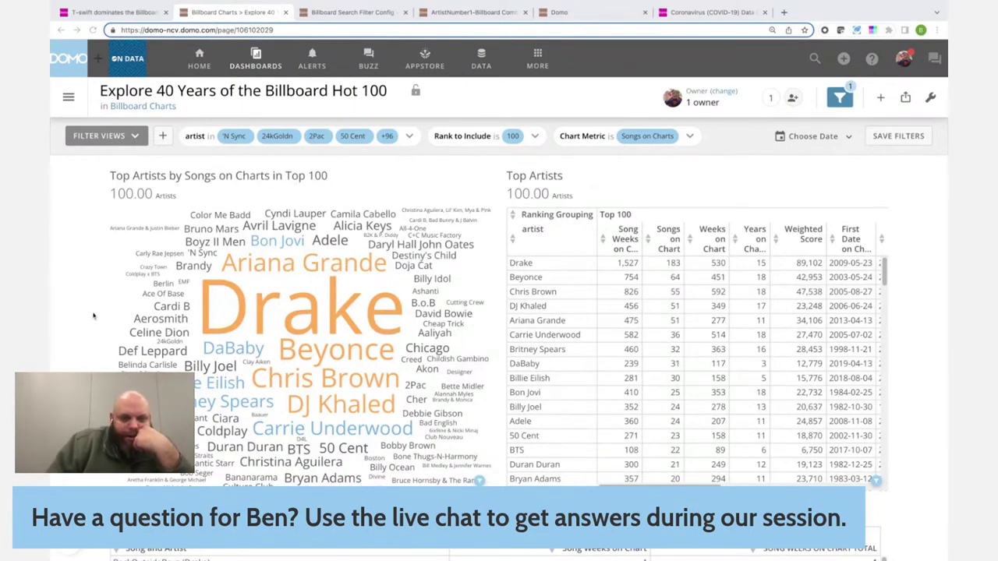
scroll(87, 309, "up", 5)
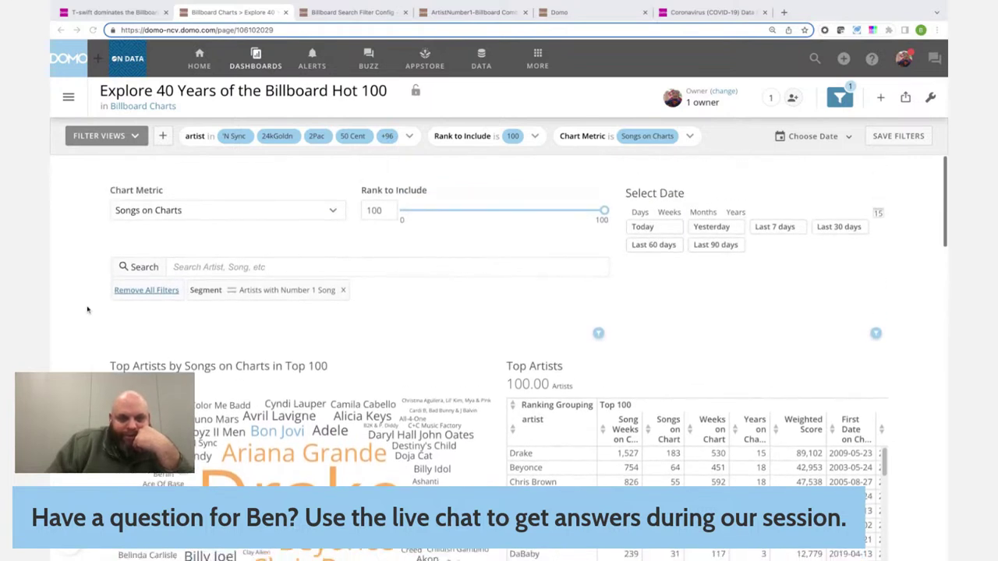
left_click(203, 212)
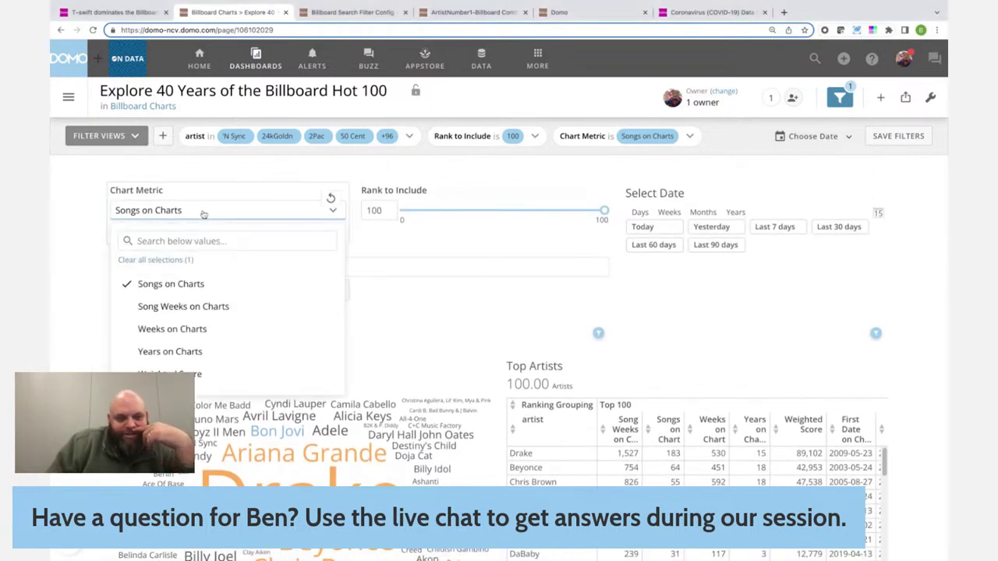
left_click(183, 307)
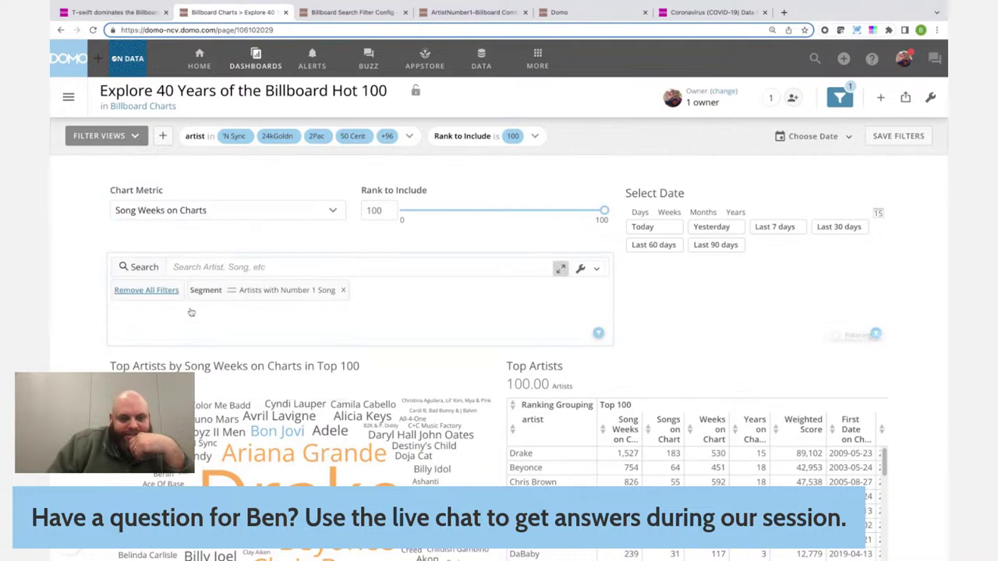
Examine the filtered artist word cloud, Top Songs table and historical charts under the Artists with Number 1 Song segment.
scroll(93, 366, "down", 1)
scroll(93, 366, "down", 10)
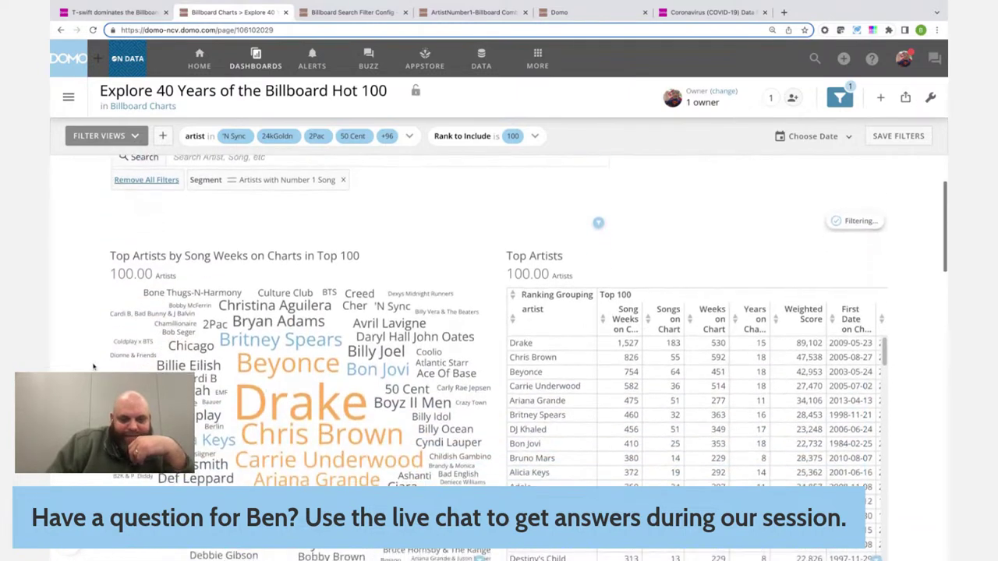
scroll(499, 357, "down", 3)
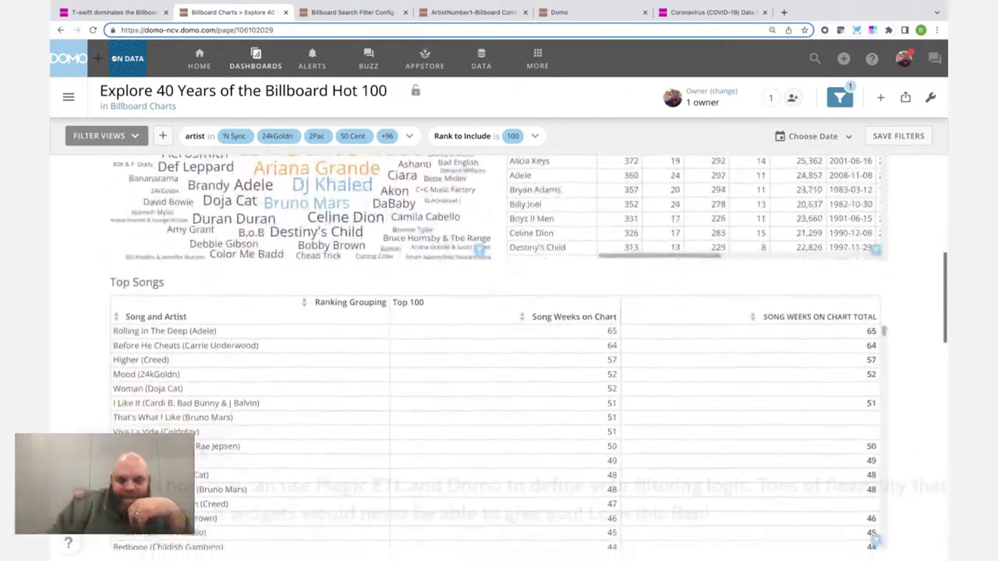
scroll(498, 312, "down", 10)
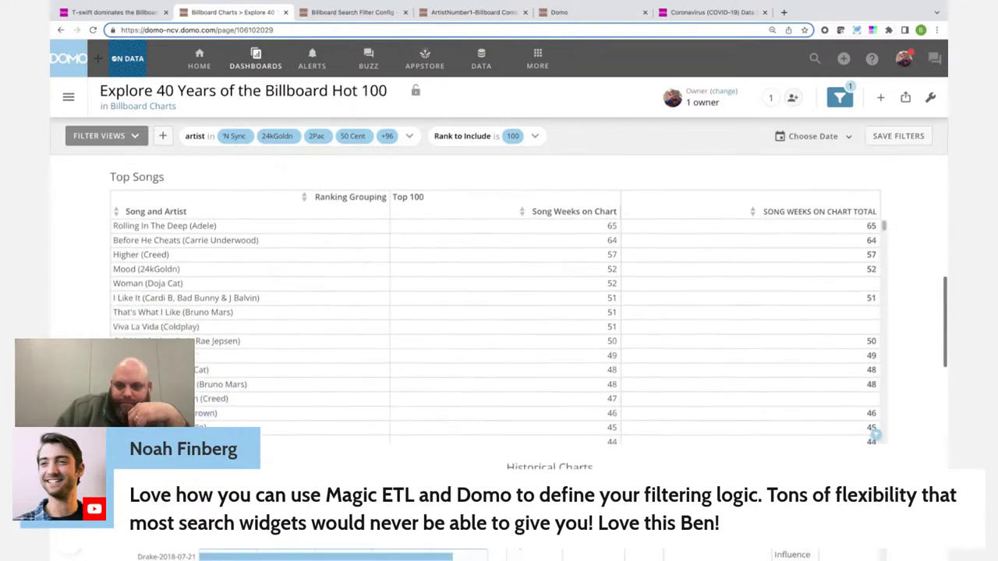
scroll(498, 311, "down", 5)
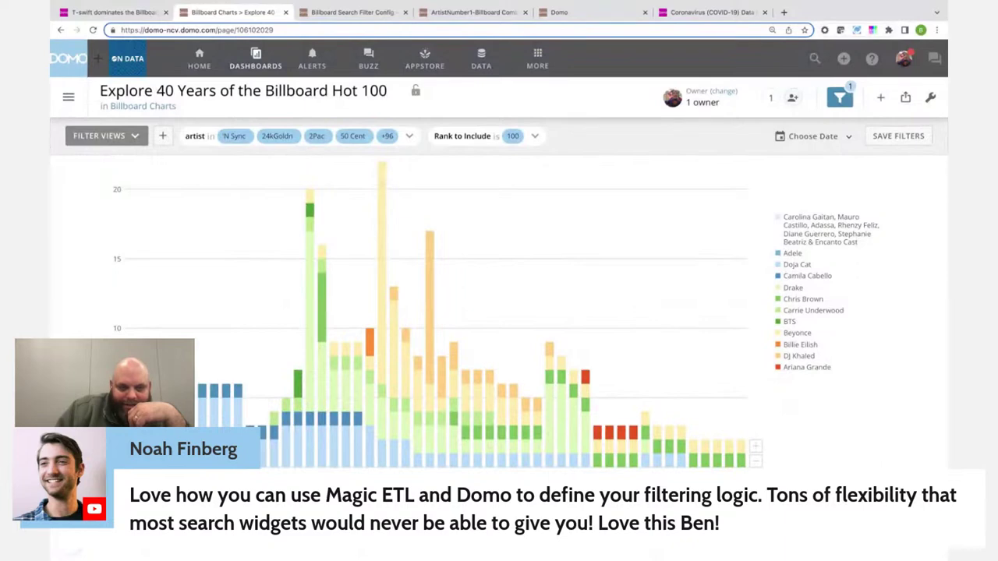
scroll(499, 312, "up", 5)
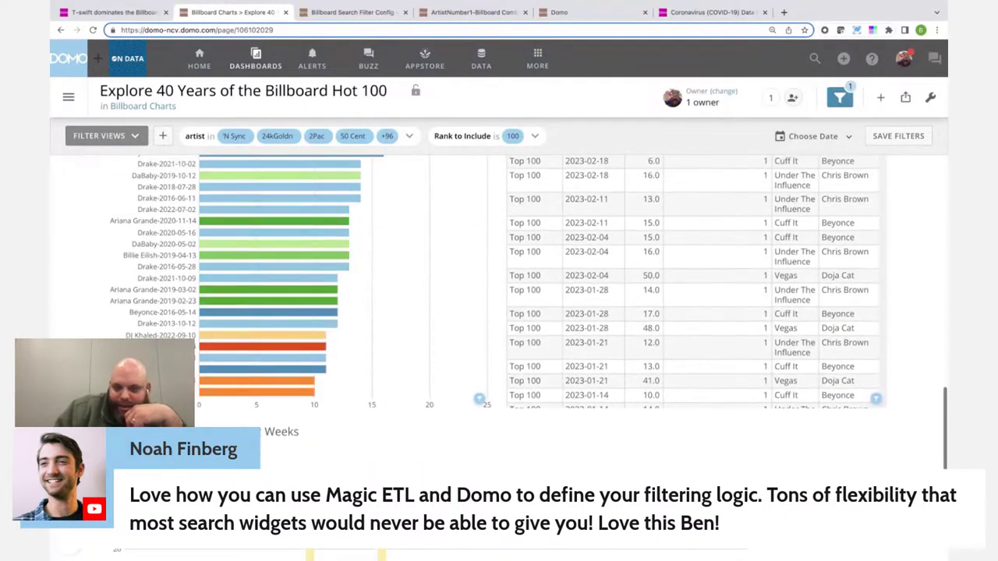
scroll(612, 390, "up", 2)
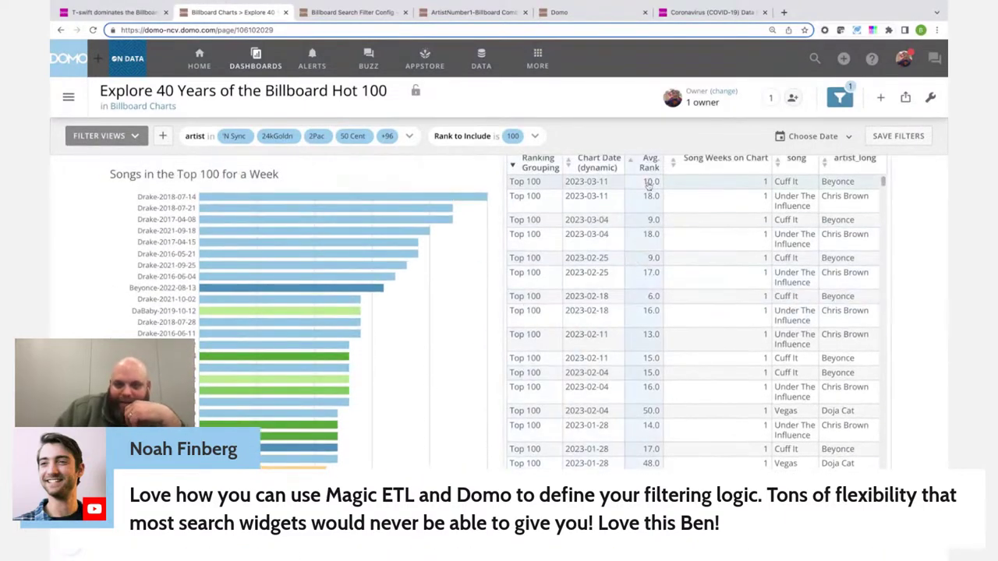